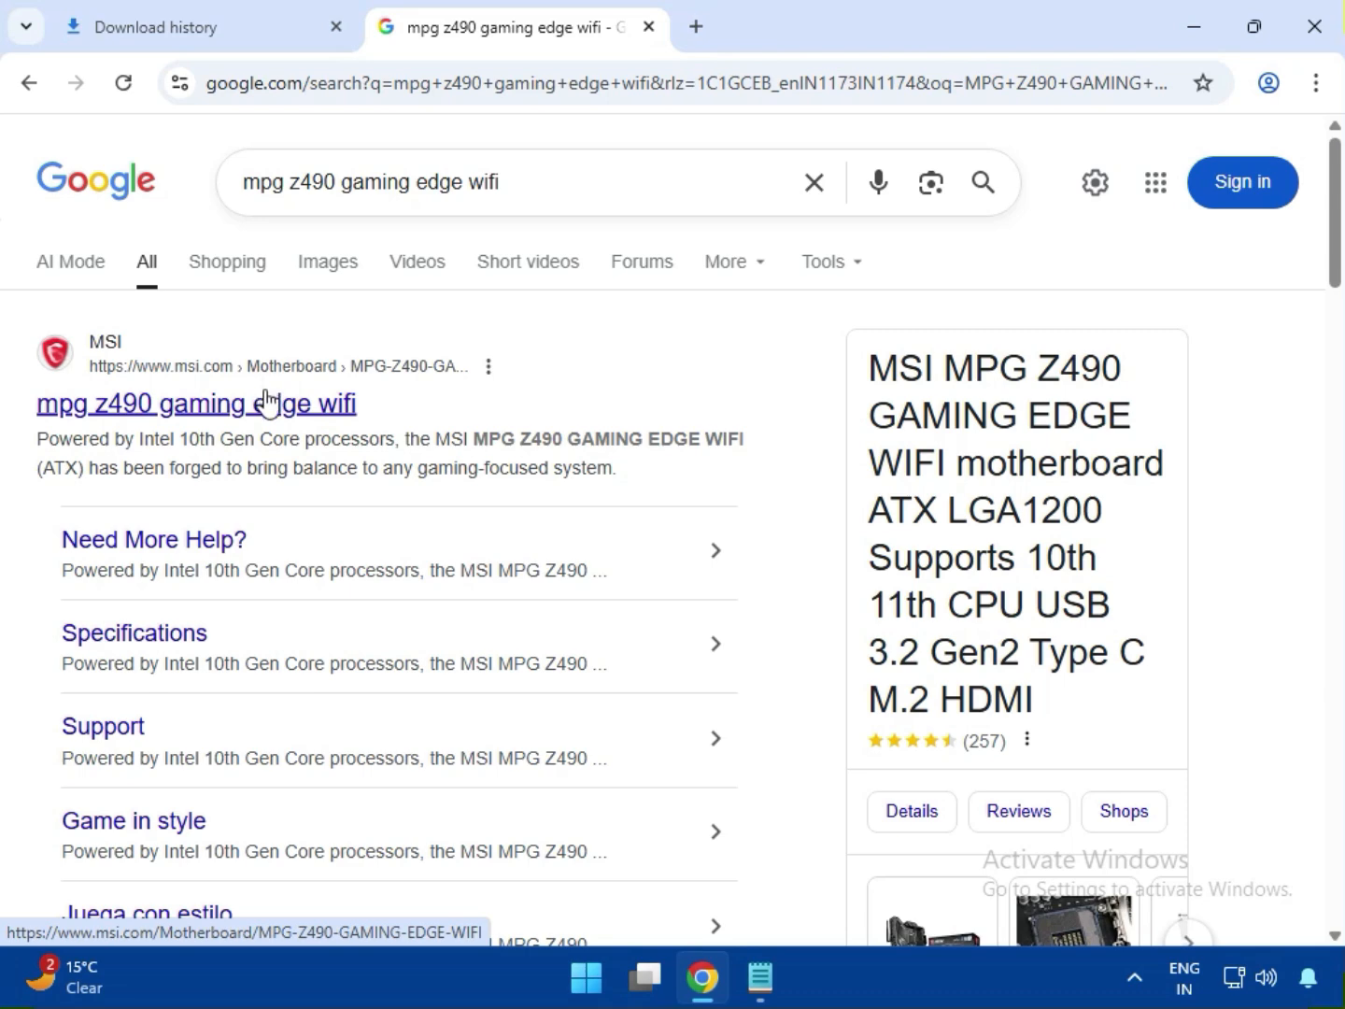
- Open MSI's product page for the MPG Z490 GAMING EDGE WIFI from the search results and go to its Support page
{"action": "left_click", "coordinate": [271, 408]}
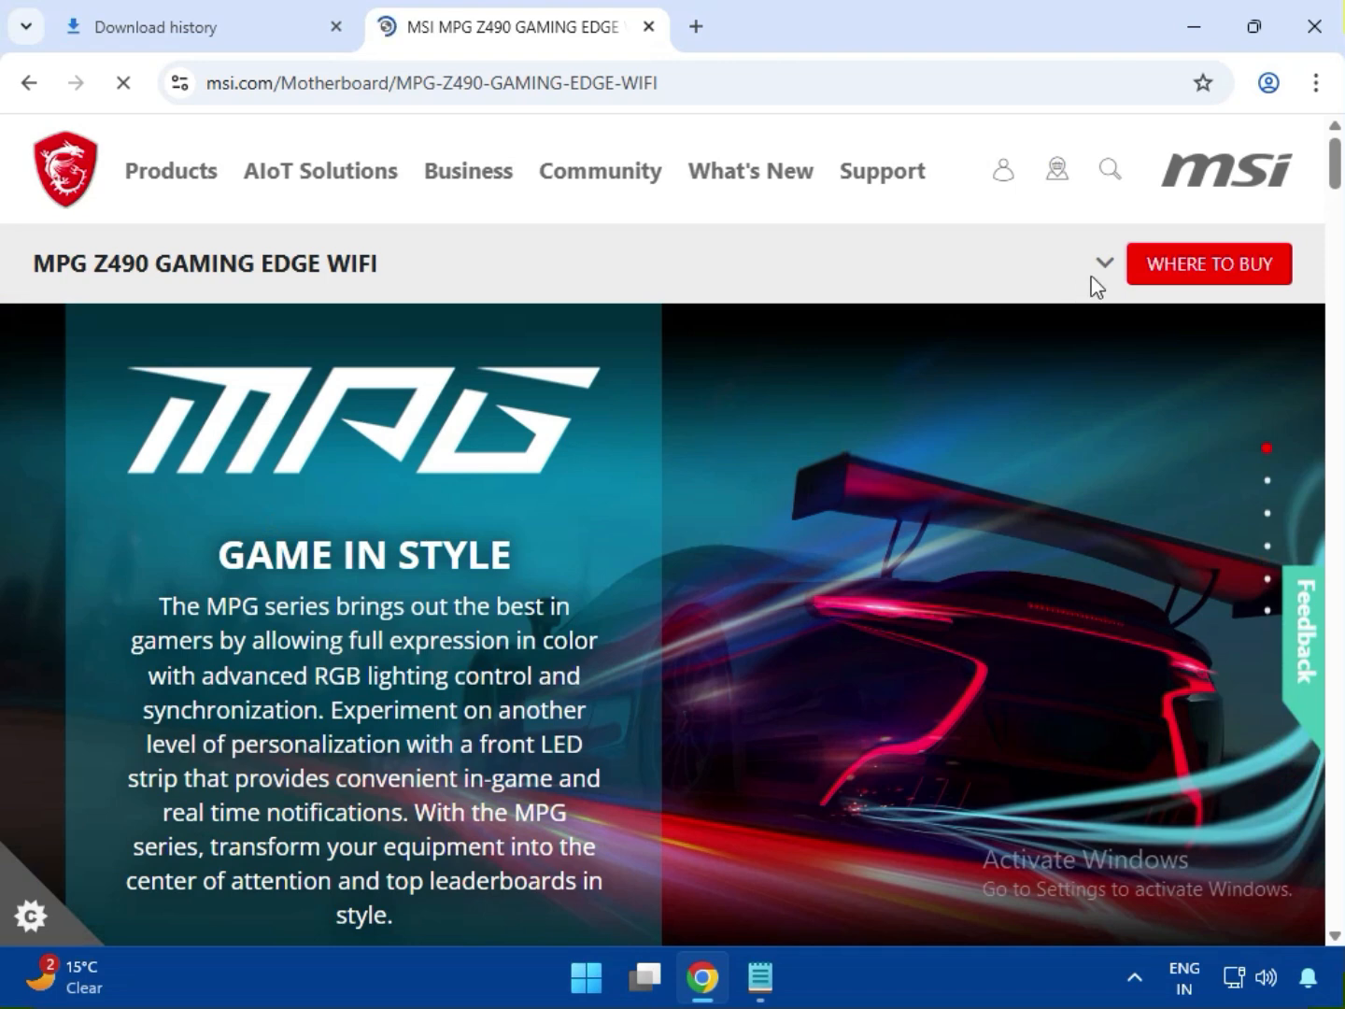
{"action": "left_click", "coordinate": [1103, 266]}
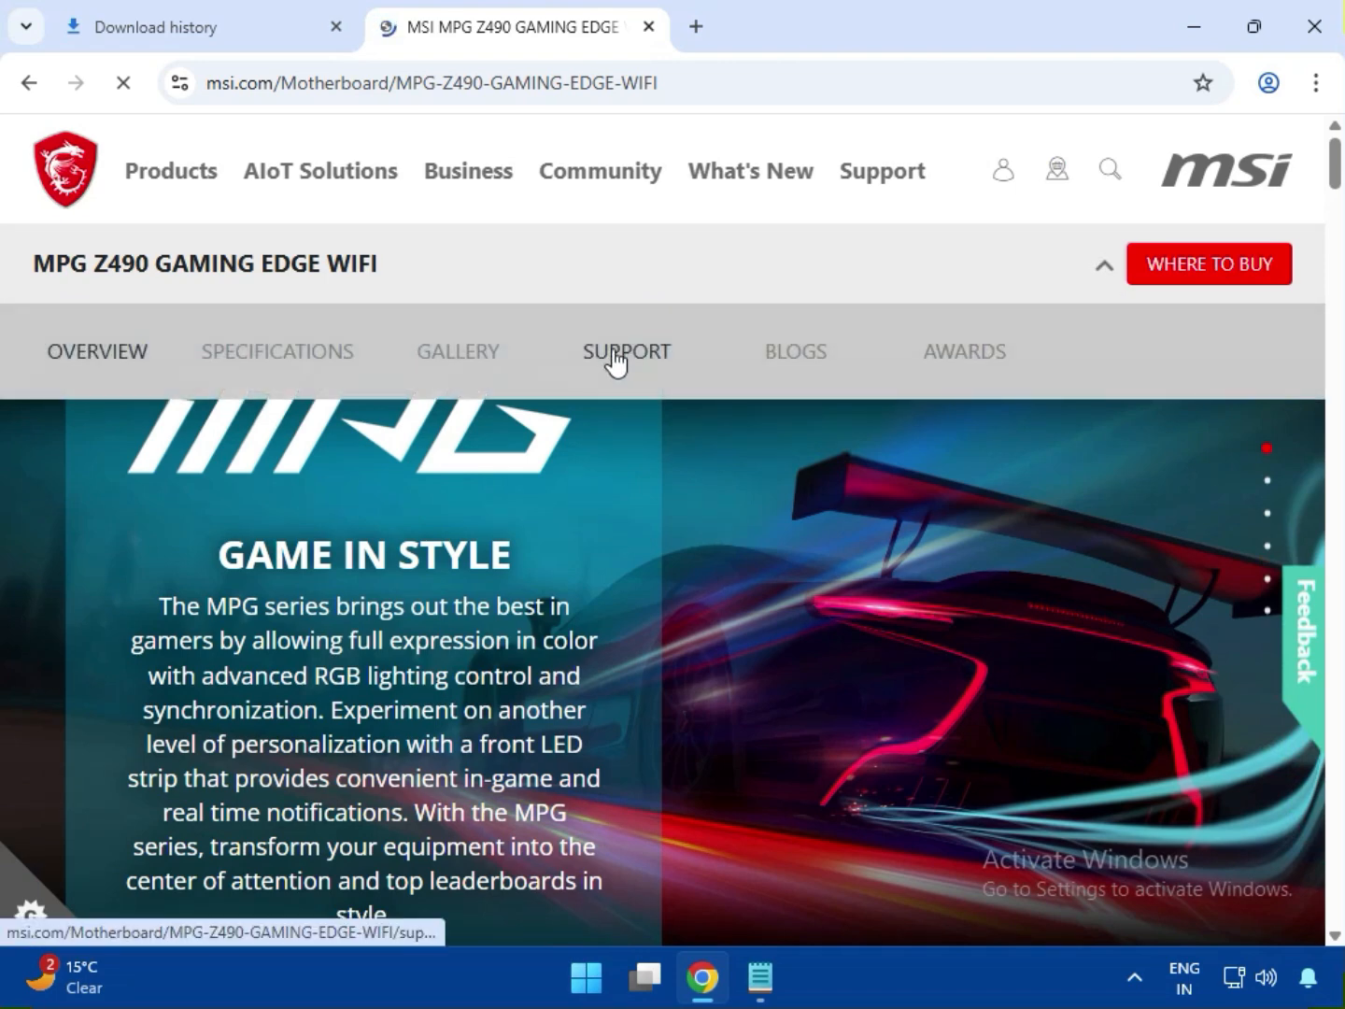
{"action": "left_click", "coordinate": [616, 360]}
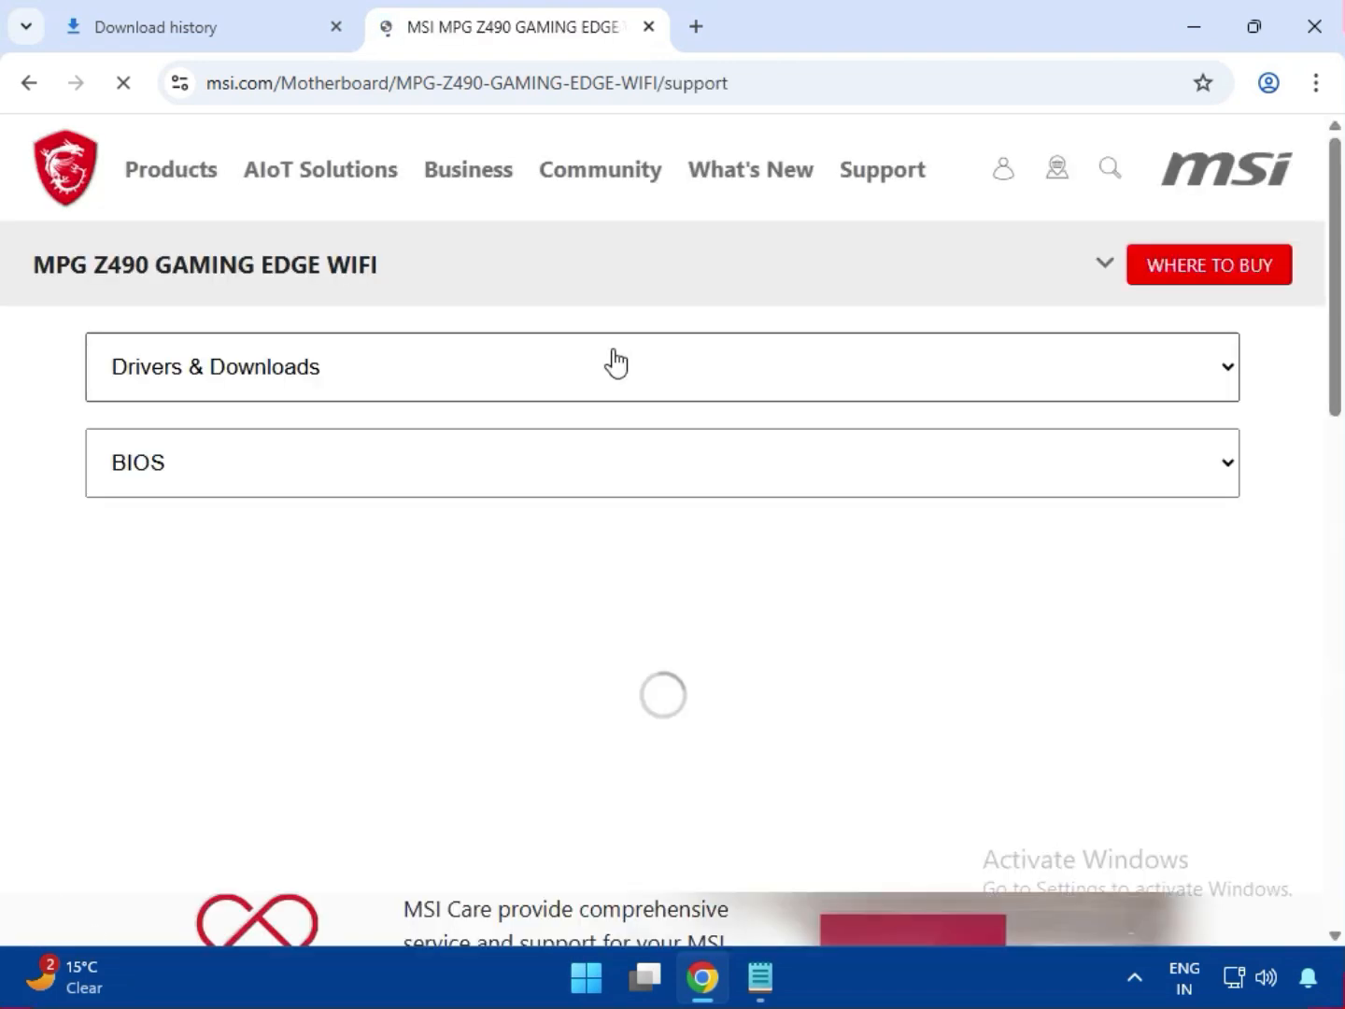
- Show the motherboard's Driver downloads and select Win11 64 as the operating system
{"action": "scroll", "coordinate": [533, 540], "scroll_direction": "down", "scroll_amount": 5}
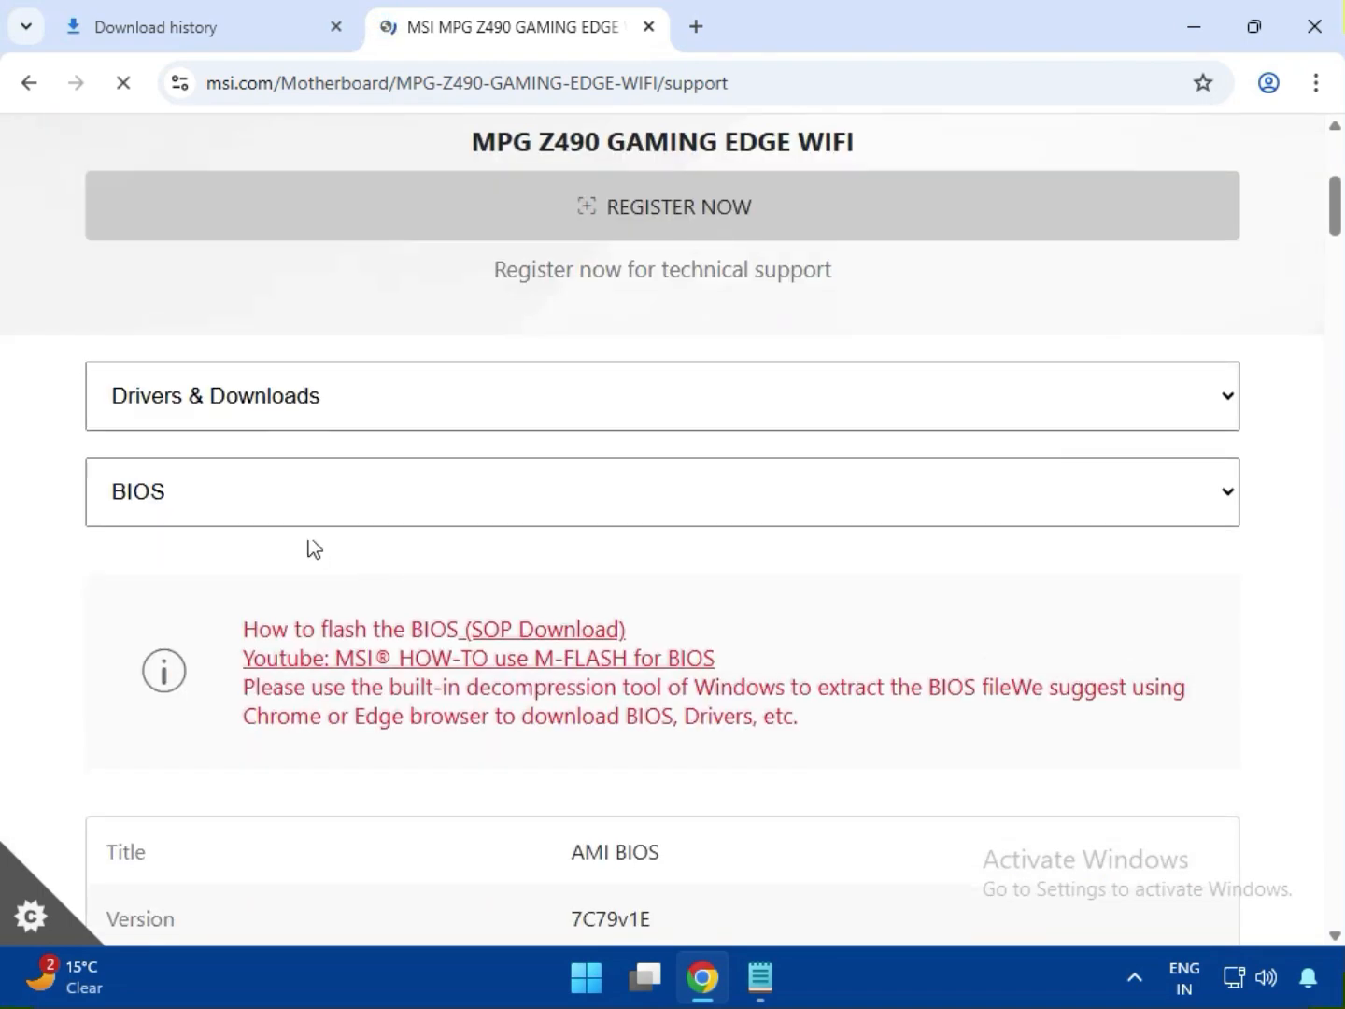
{"action": "left_click", "coordinate": [232, 396]}
{"action": "left_click", "coordinate": [222, 452]}
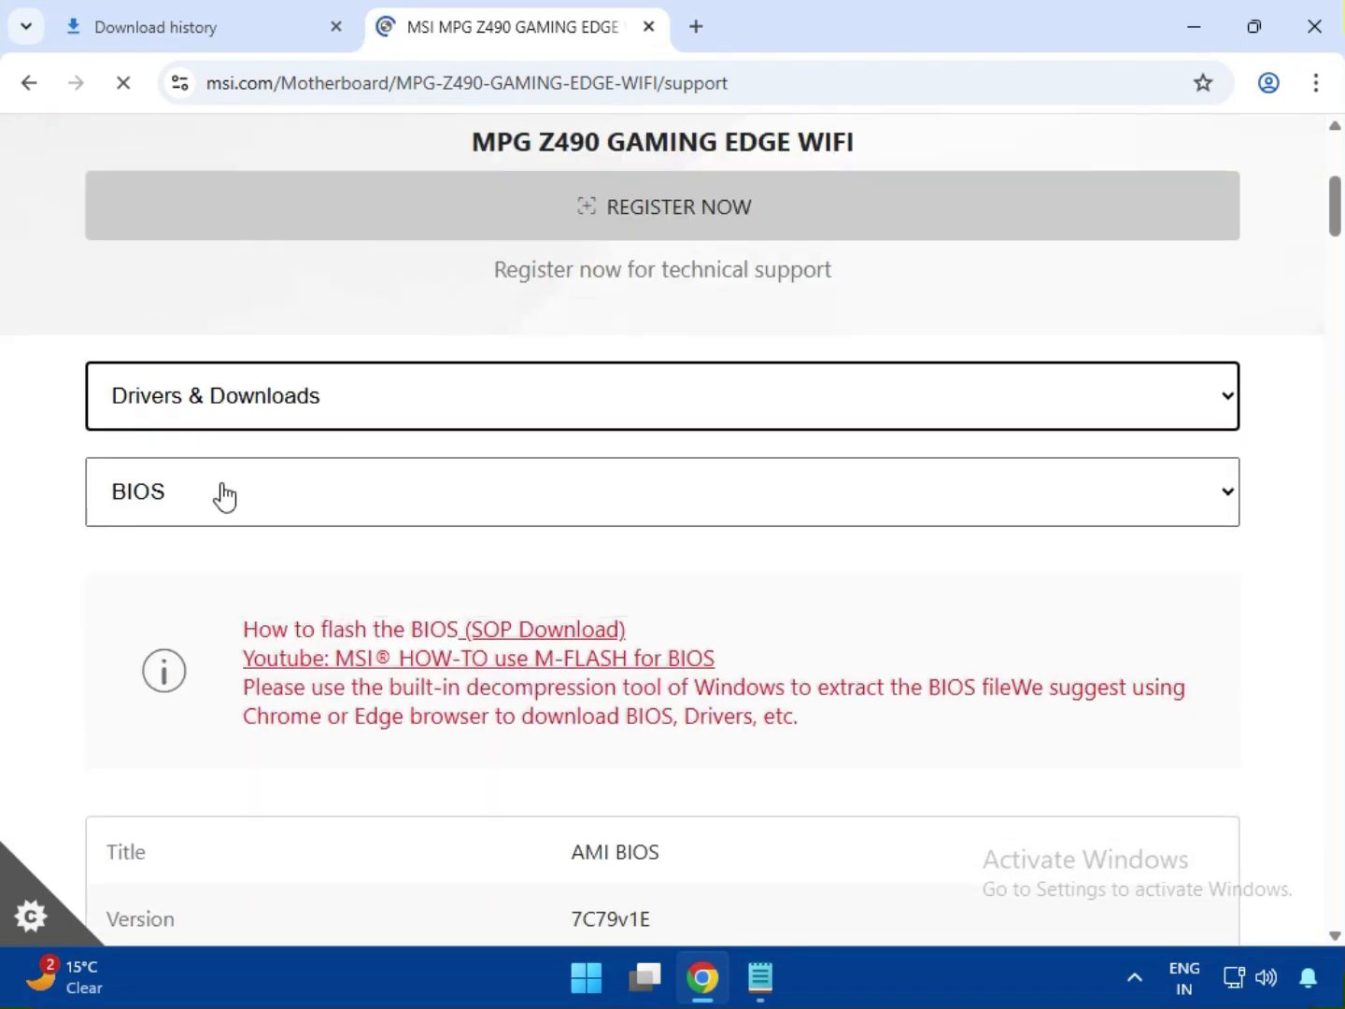
{"action": "left_click", "coordinate": [225, 502]}
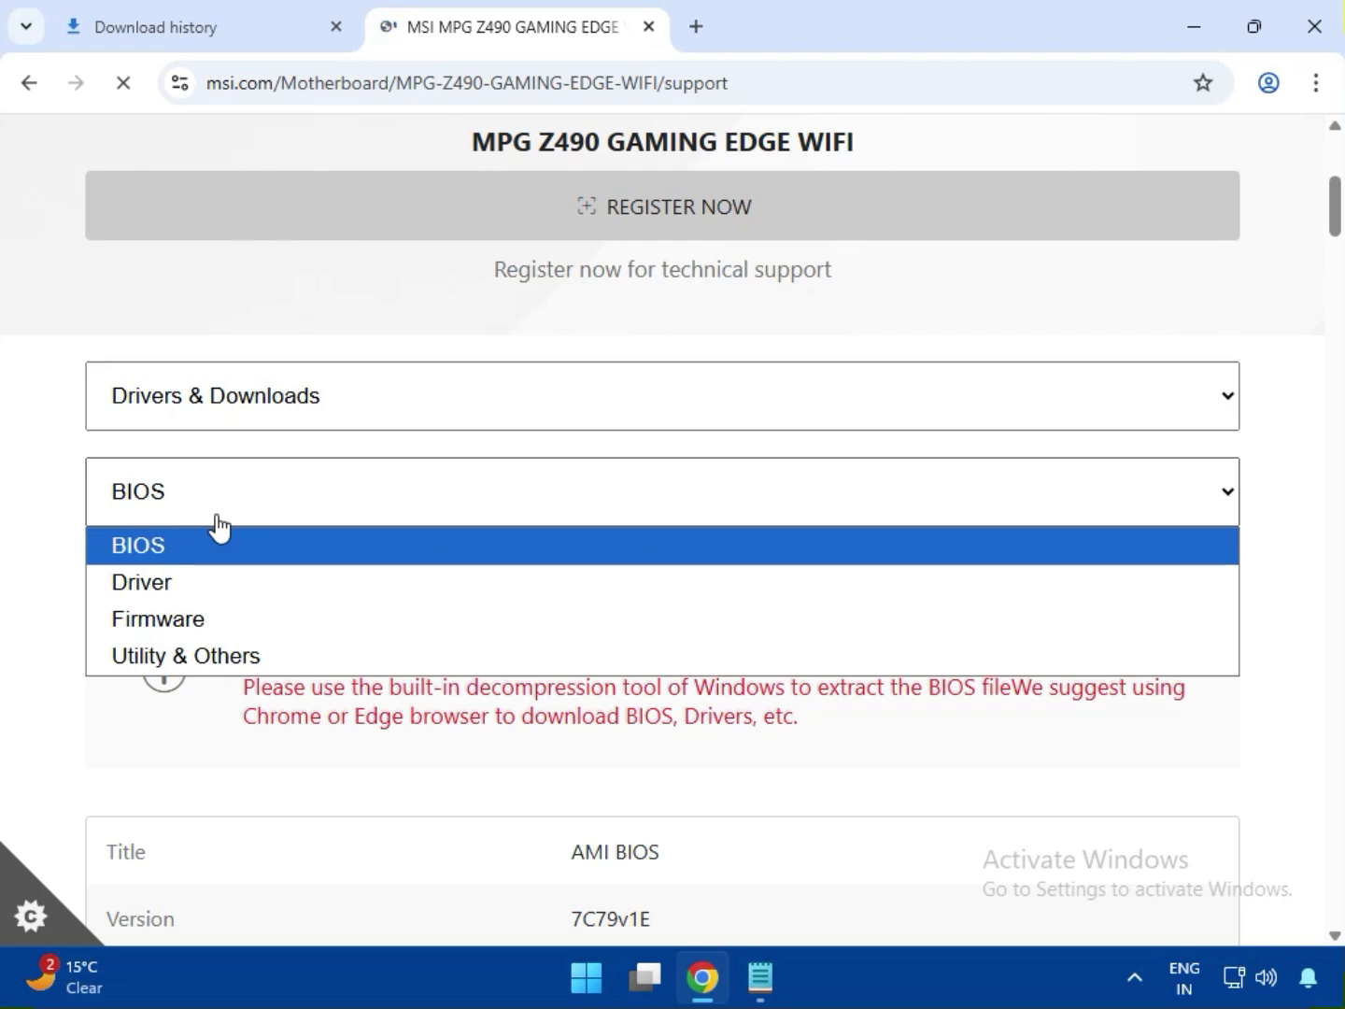
{"action": "left_click", "coordinate": [216, 588]}
{"action": "scroll", "coordinate": [233, 605], "scroll_direction": "down", "scroll_amount": 1}
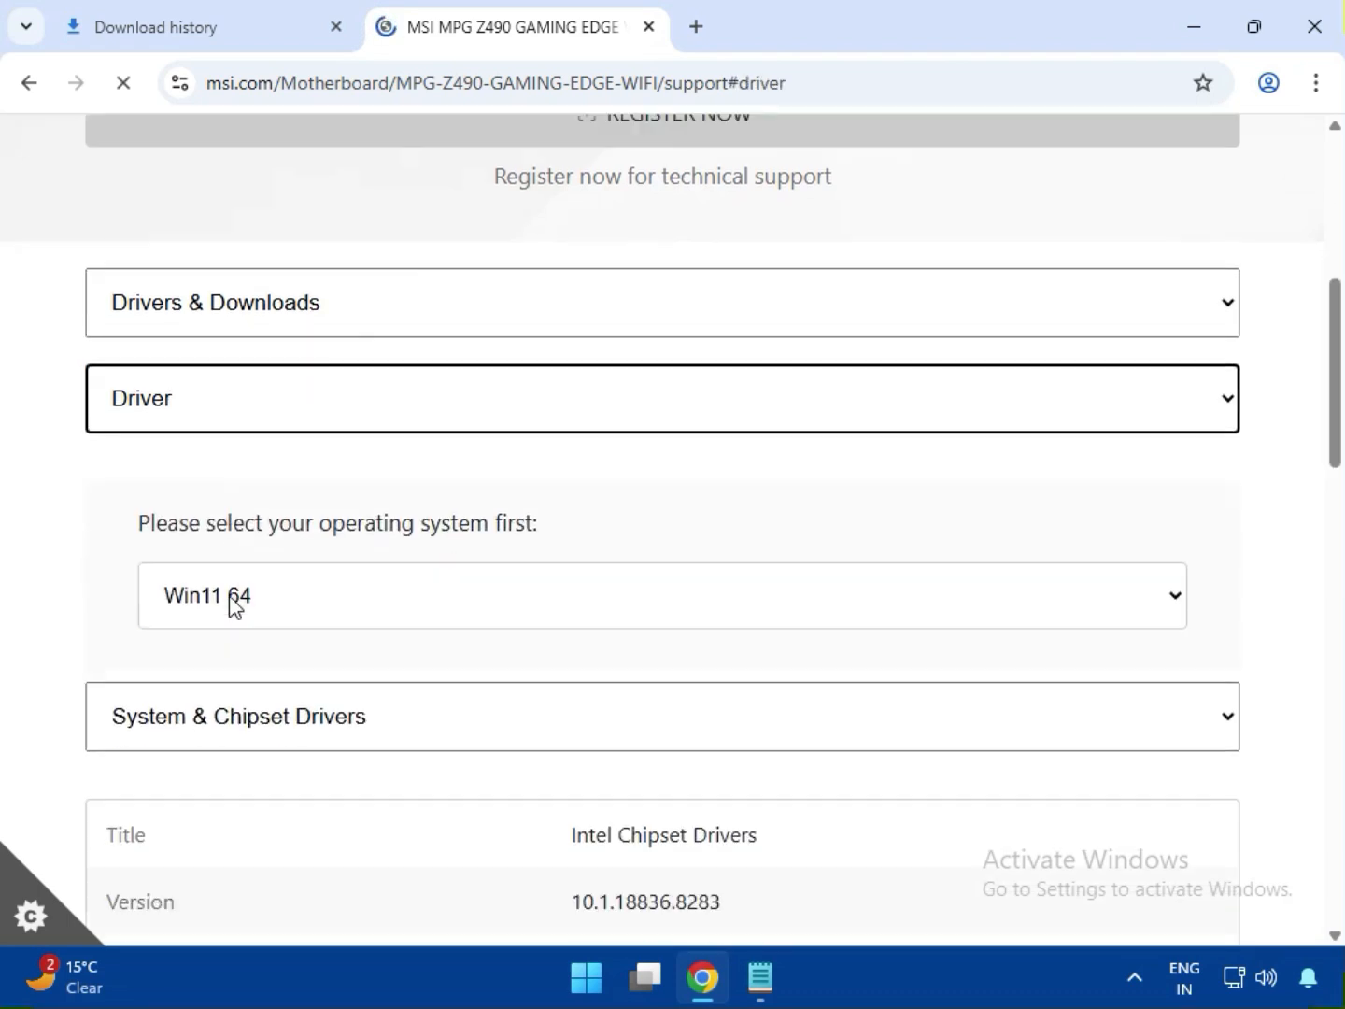
{"action": "left_click", "coordinate": [225, 577]}
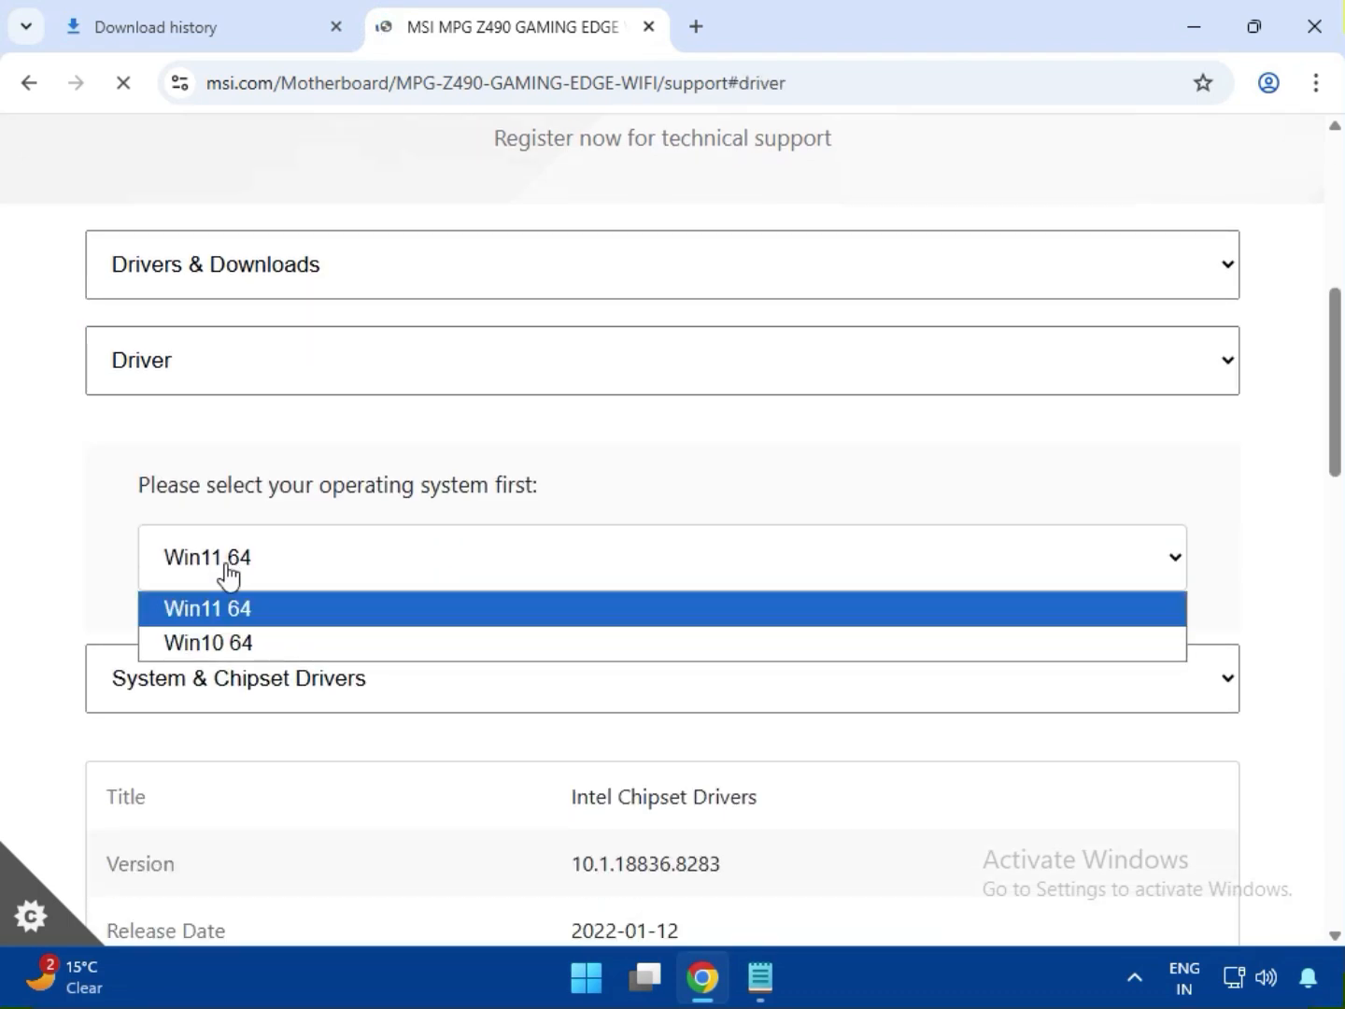
{"action": "left_click", "coordinate": [225, 621]}
- Download the Intel Chipset Drivers from the System & Chipset Drivers category
{"action": "scroll", "coordinate": [232, 627], "scroll_direction": "down", "scroll_amount": 3}
{"action": "left_click", "coordinate": [290, 422]}
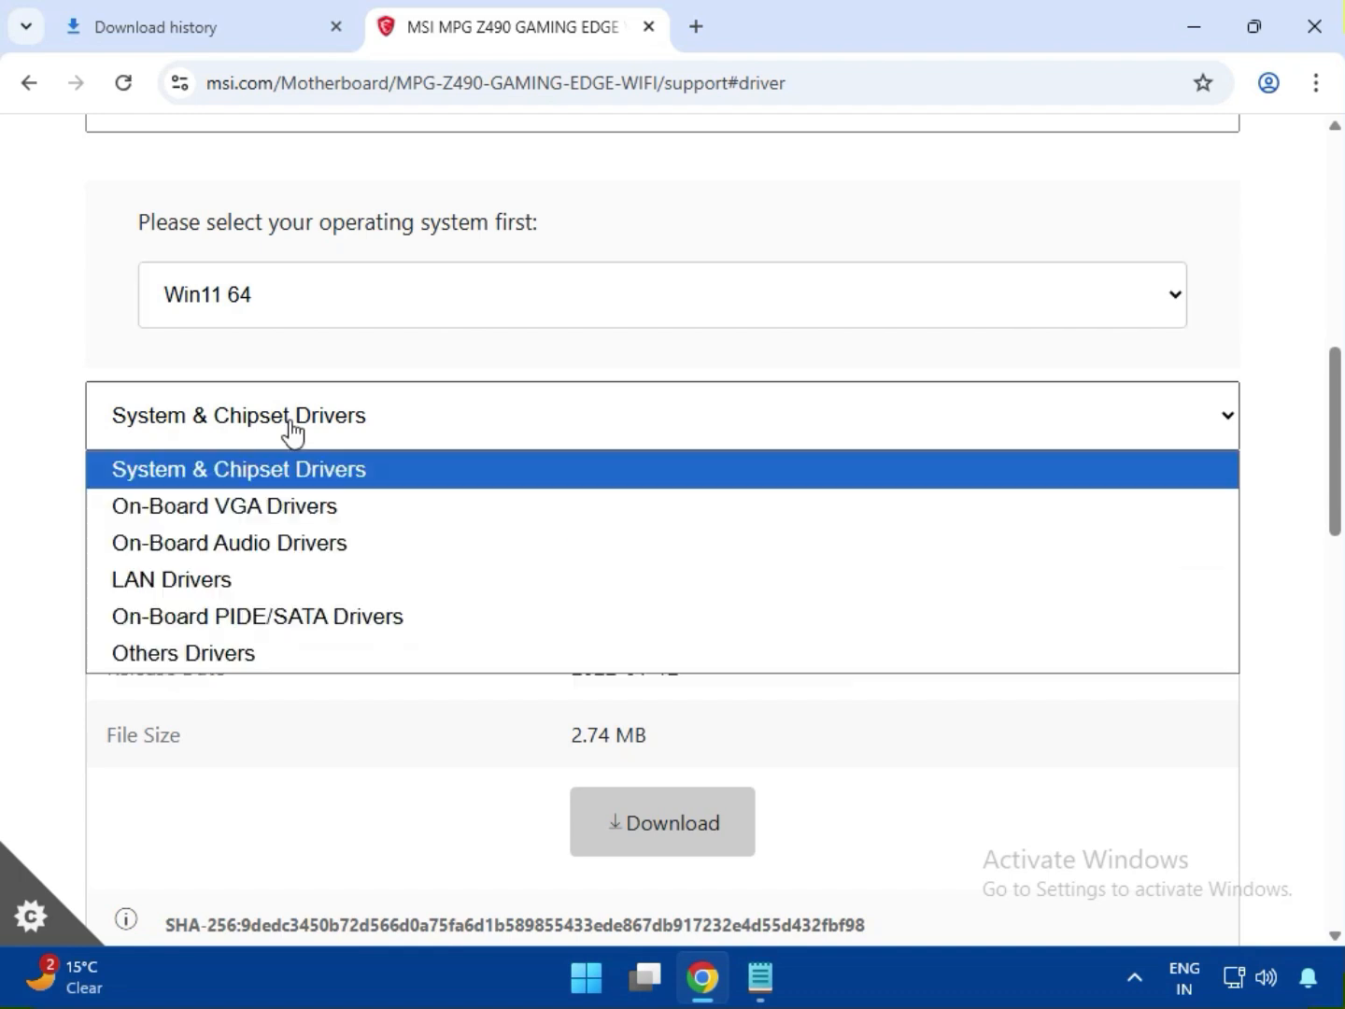
{"action": "left_click", "coordinate": [280, 466]}
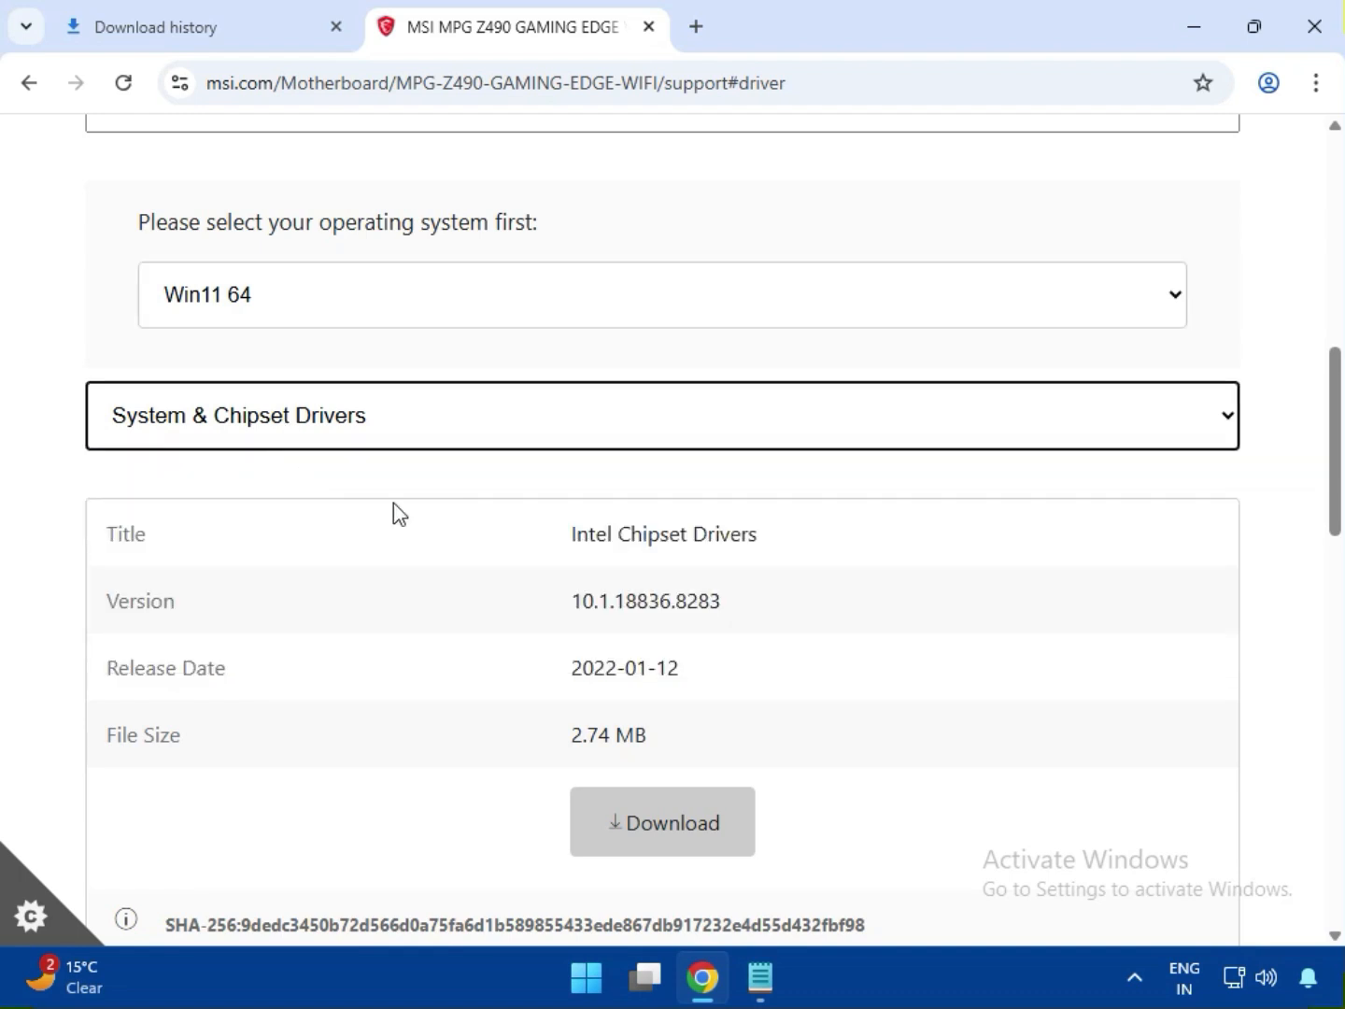
{"action": "left_click_drag", "start_coordinate": [620, 542], "coordinate": [777, 550]}
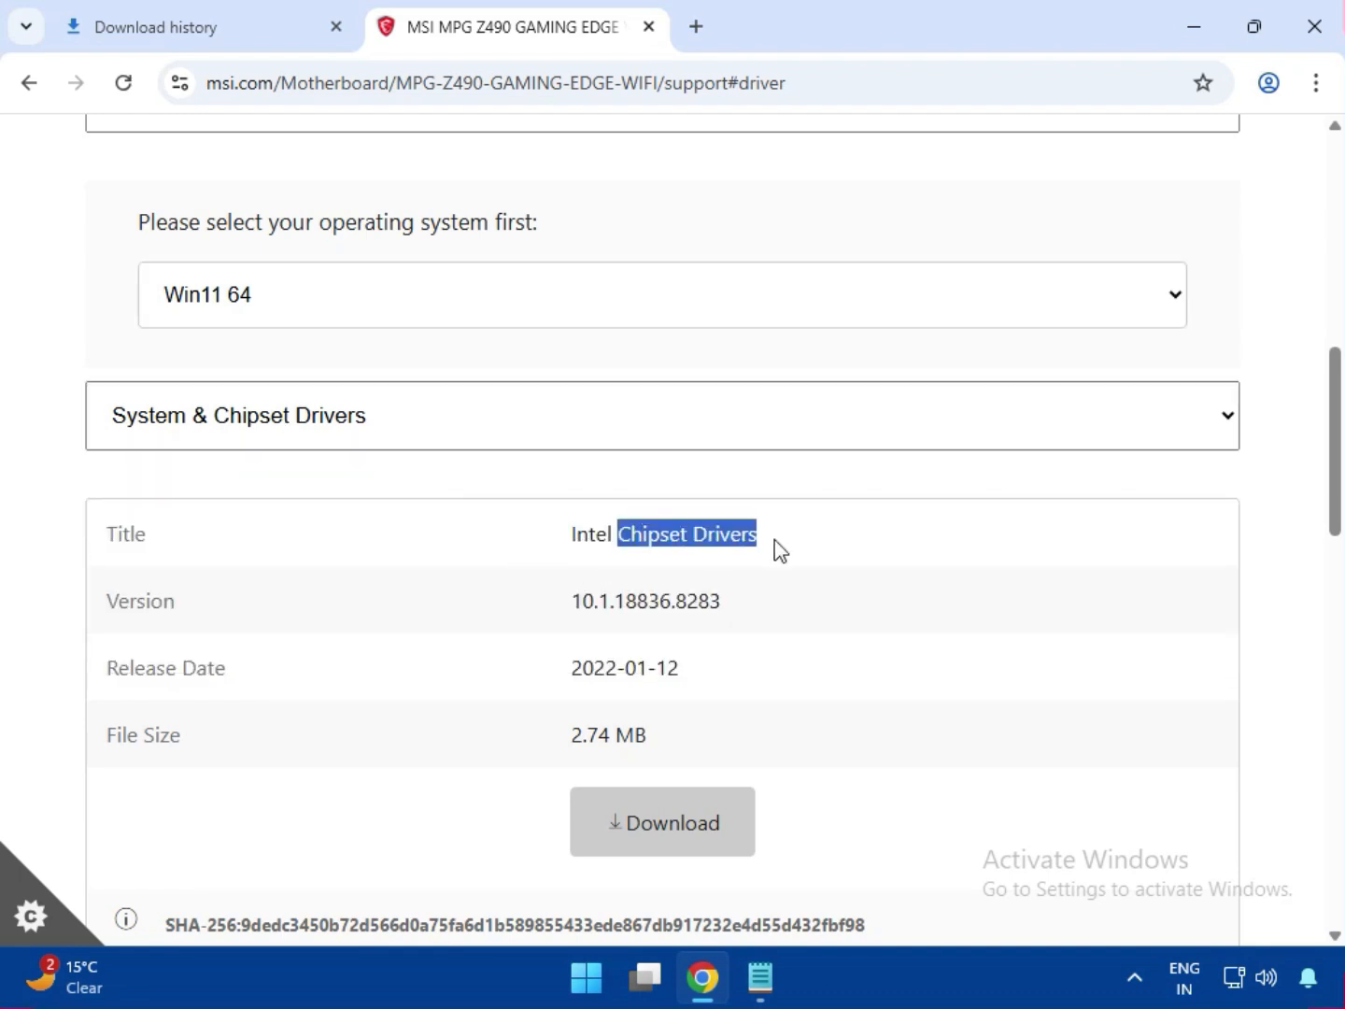
{"action": "left_click", "coordinate": [668, 846]}
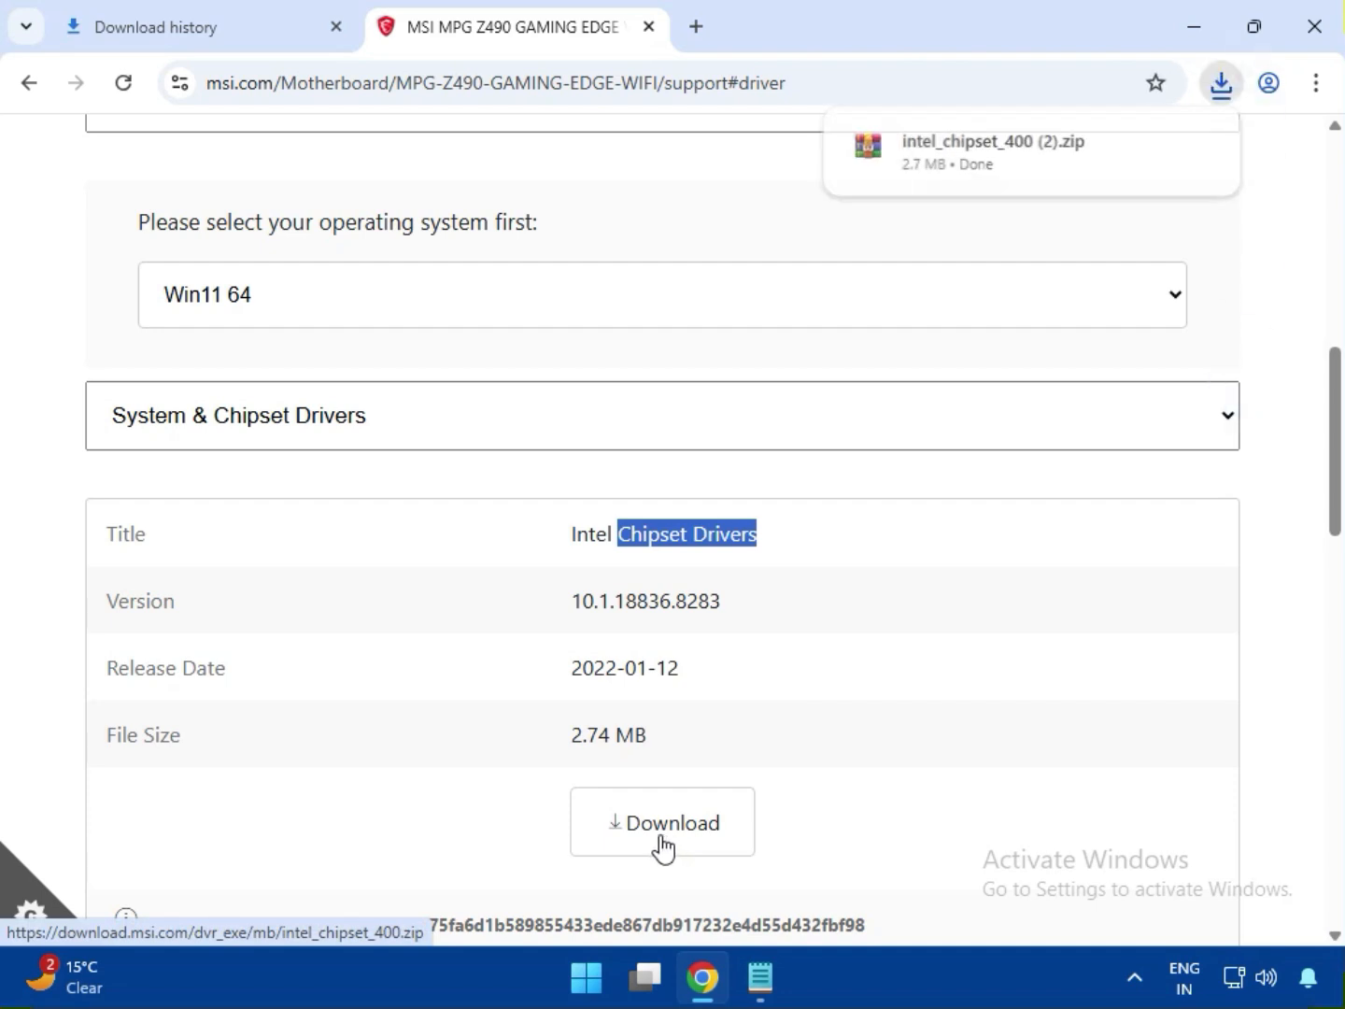
- Download the Intel VGA Driver from the On-Board VGA Drivers category
{"action": "left_click", "coordinate": [247, 443]}
{"action": "left_click", "coordinate": [248, 509]}
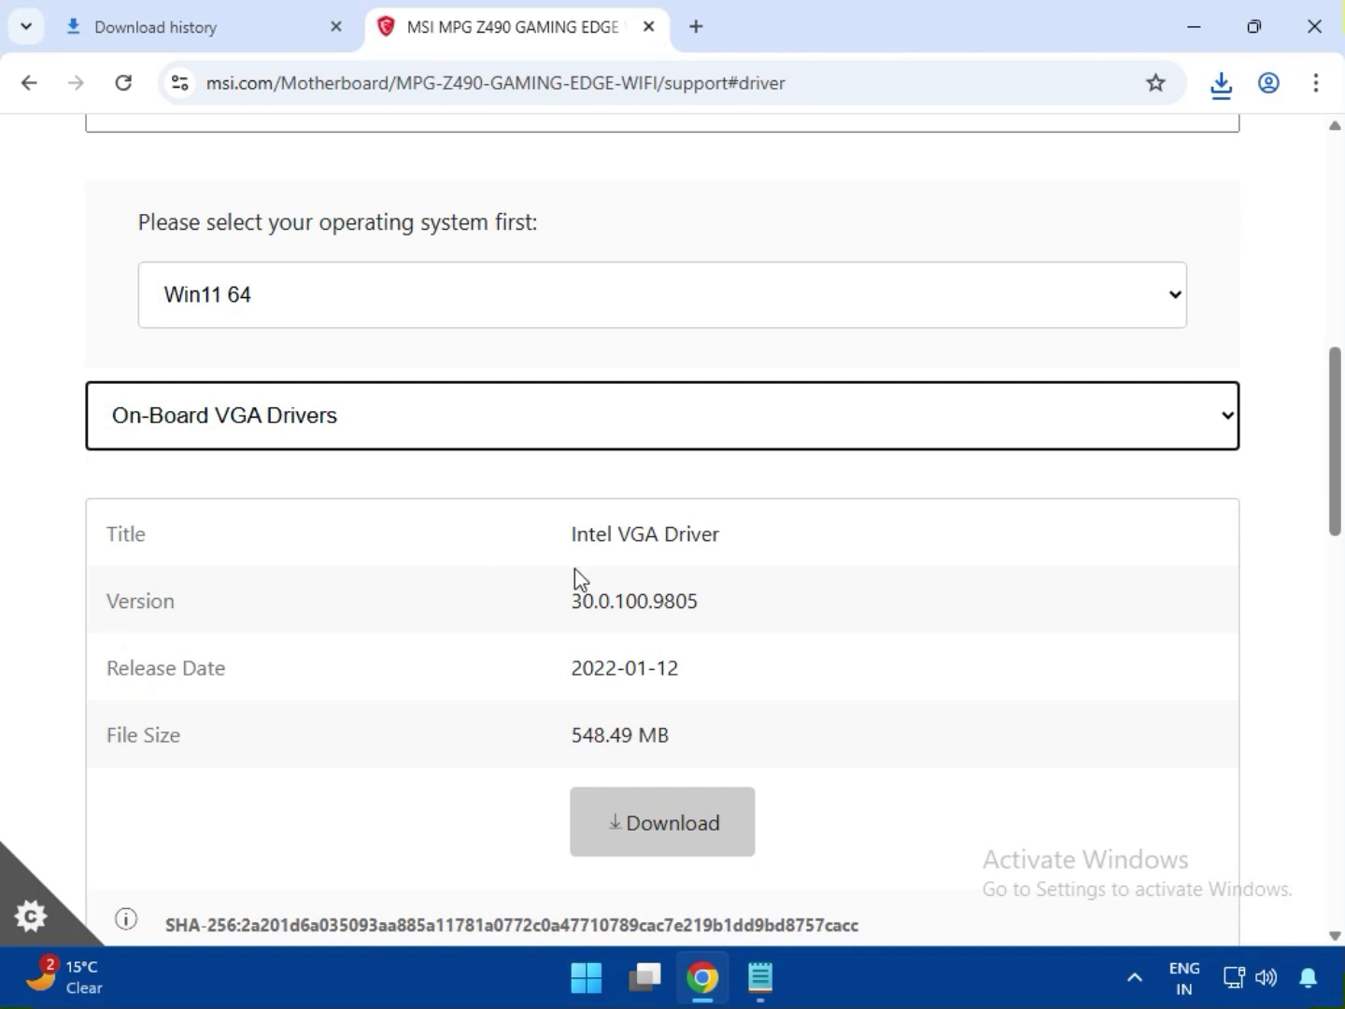
{"action": "left_click_drag", "start_coordinate": [597, 533], "coordinate": [744, 570]}
{"action": "left_click", "coordinate": [699, 824]}
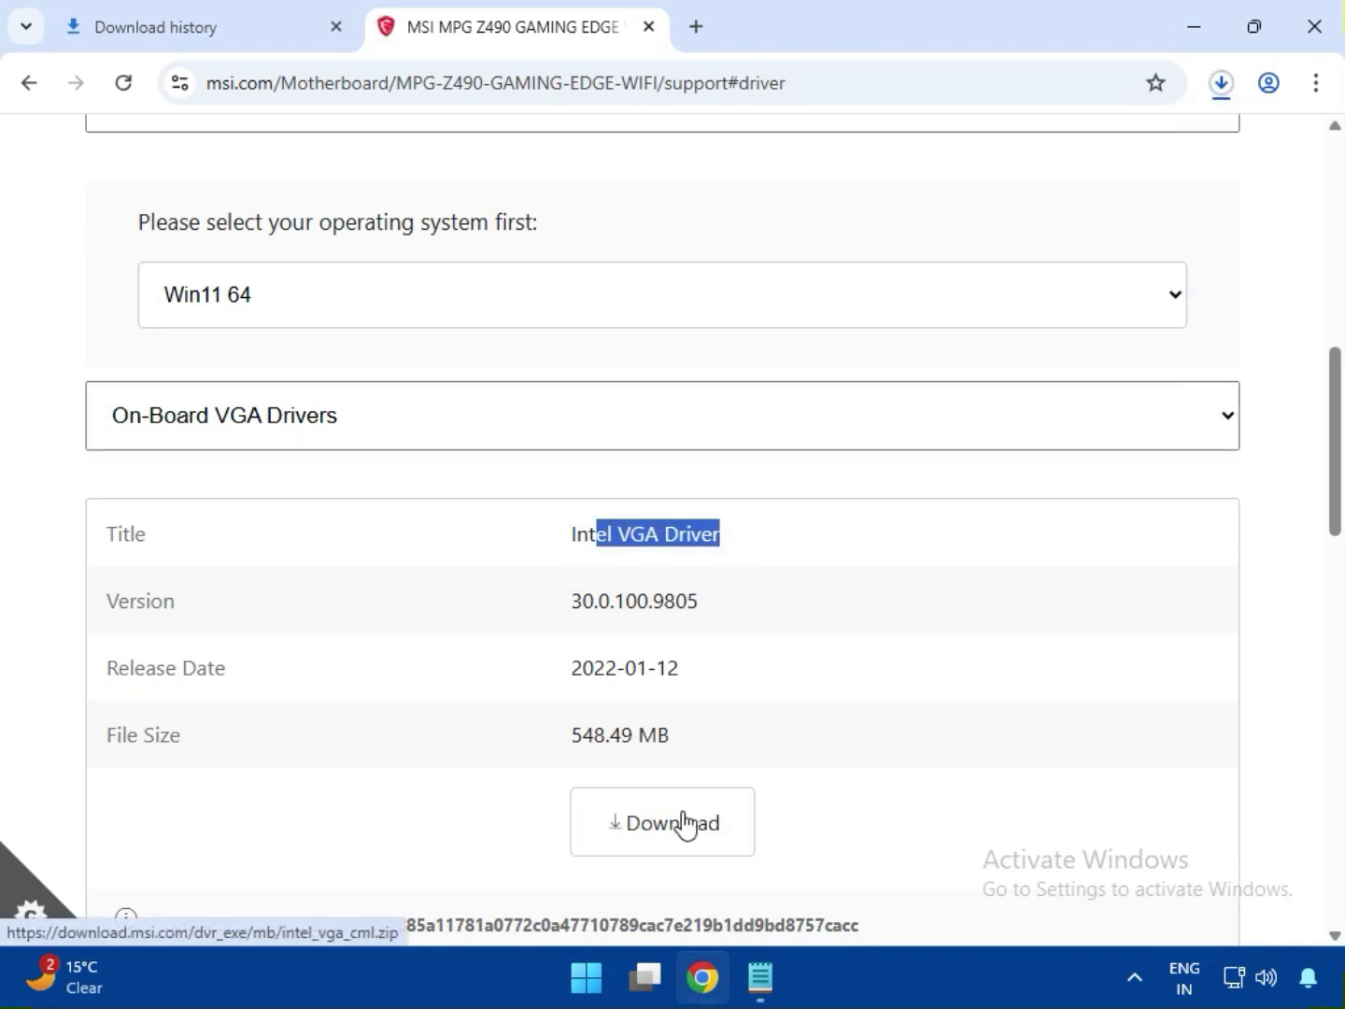
{"action": "left_click", "coordinate": [610, 551]}
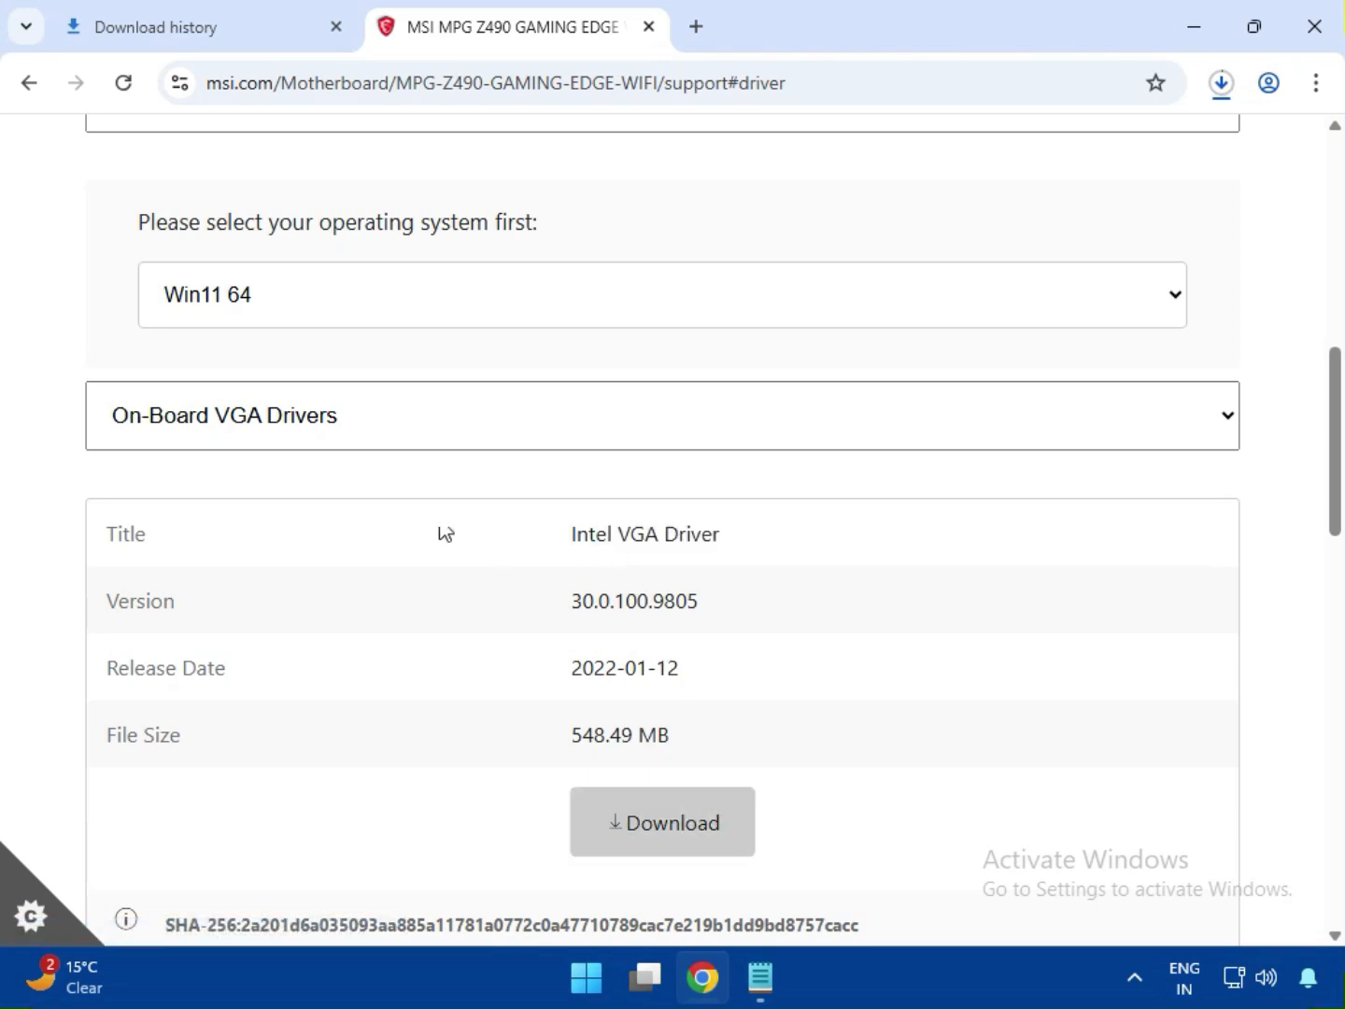
- Download the Realtek HD Universal Driver from the On-Board Audio Drivers category
{"action": "left_click", "coordinate": [191, 433]}
{"action": "left_click", "coordinate": [198, 548]}
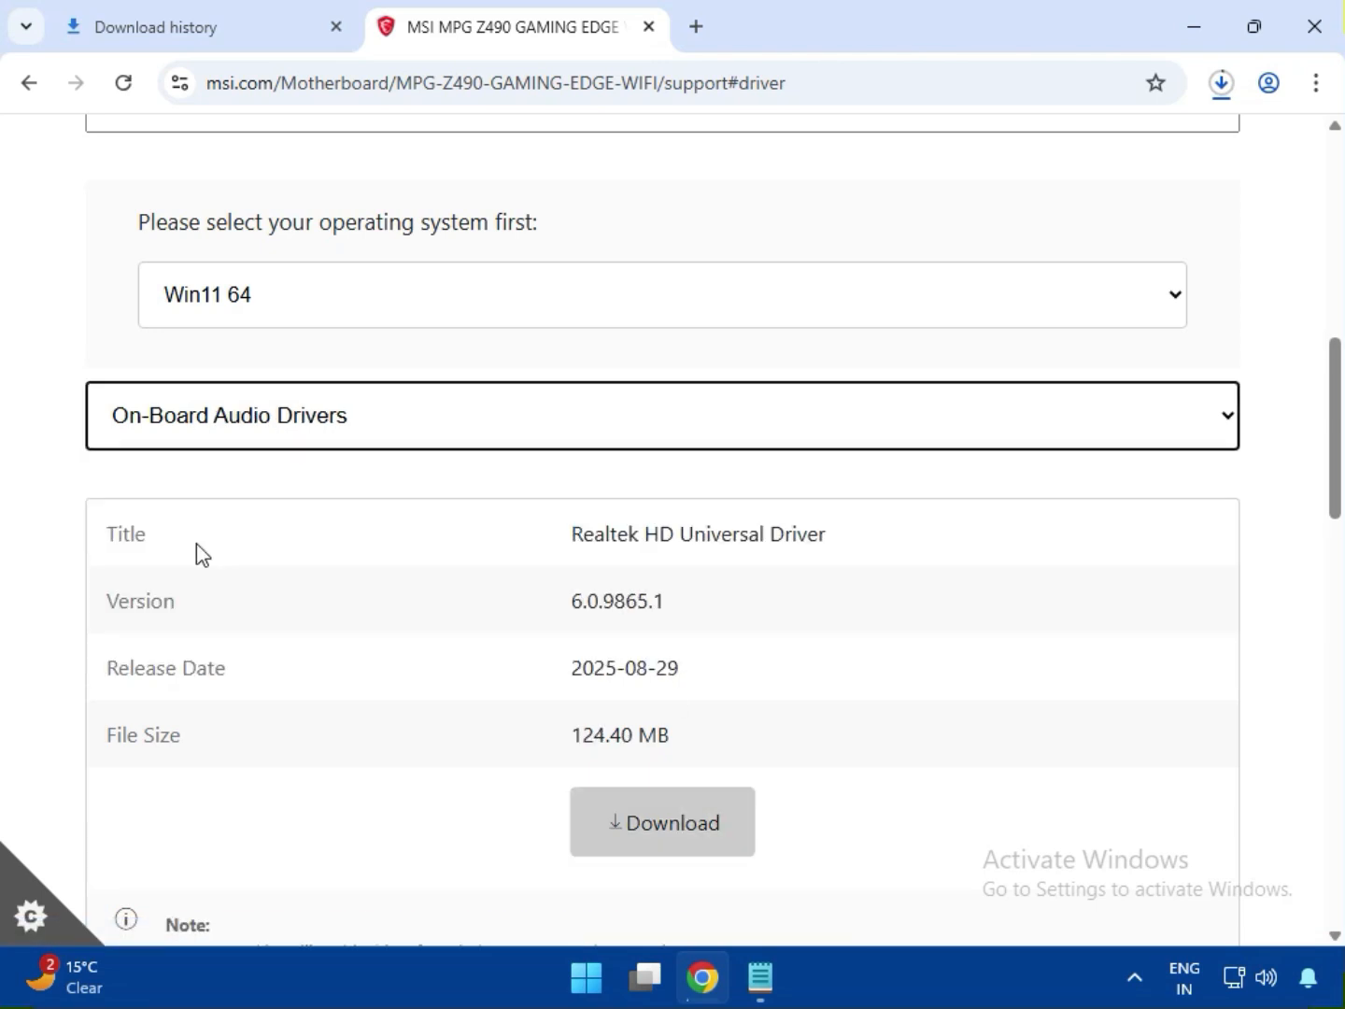
{"action": "left_click_drag", "start_coordinate": [583, 537], "coordinate": [862, 540]}
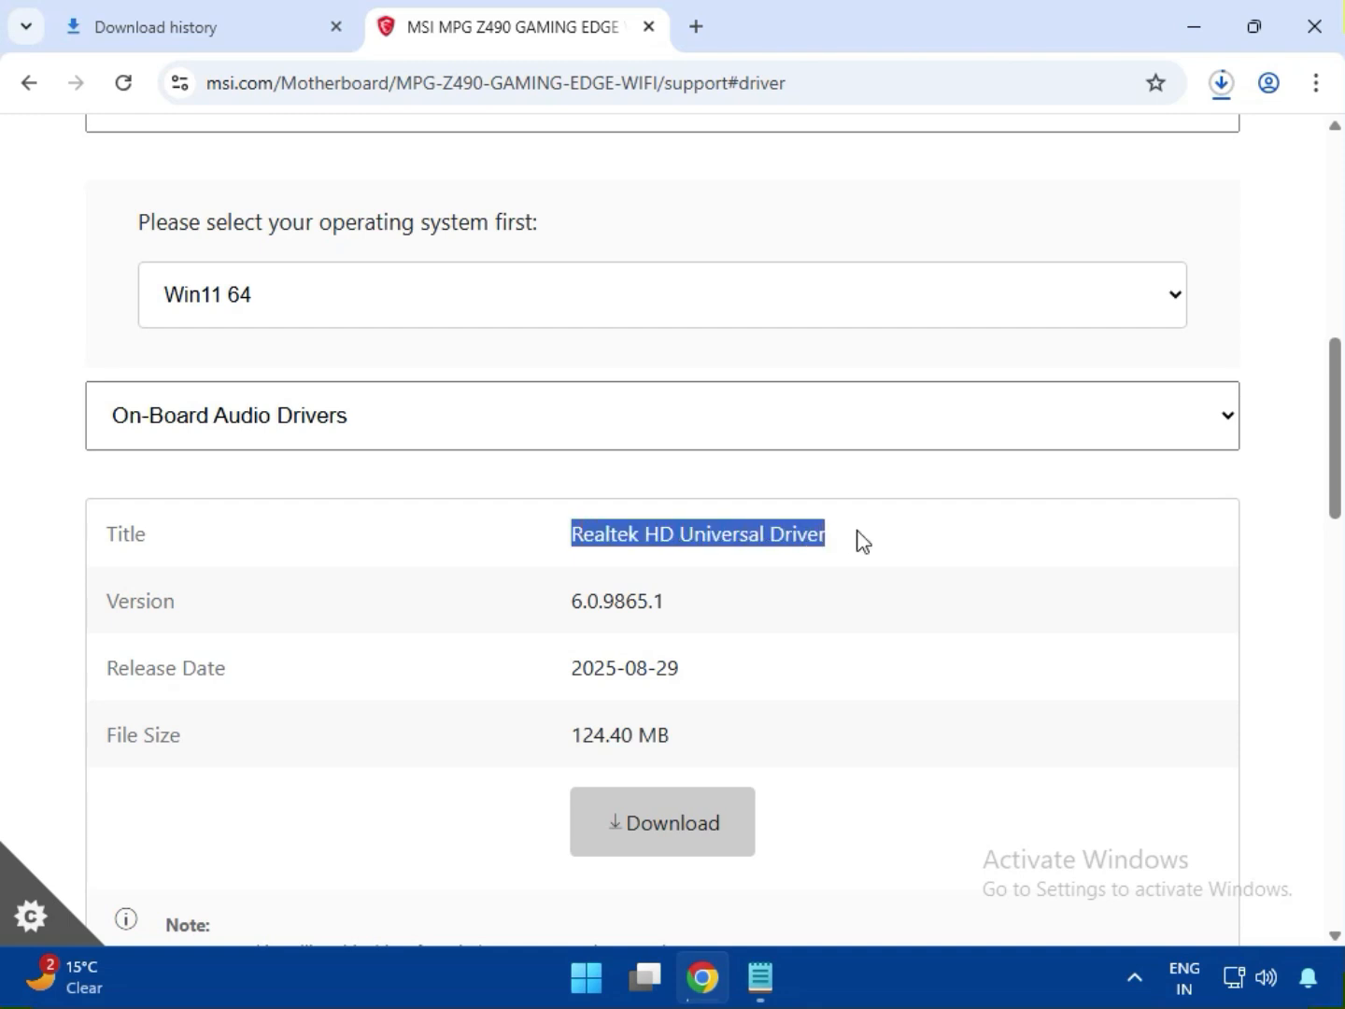
{"action": "left_click", "coordinate": [689, 870]}
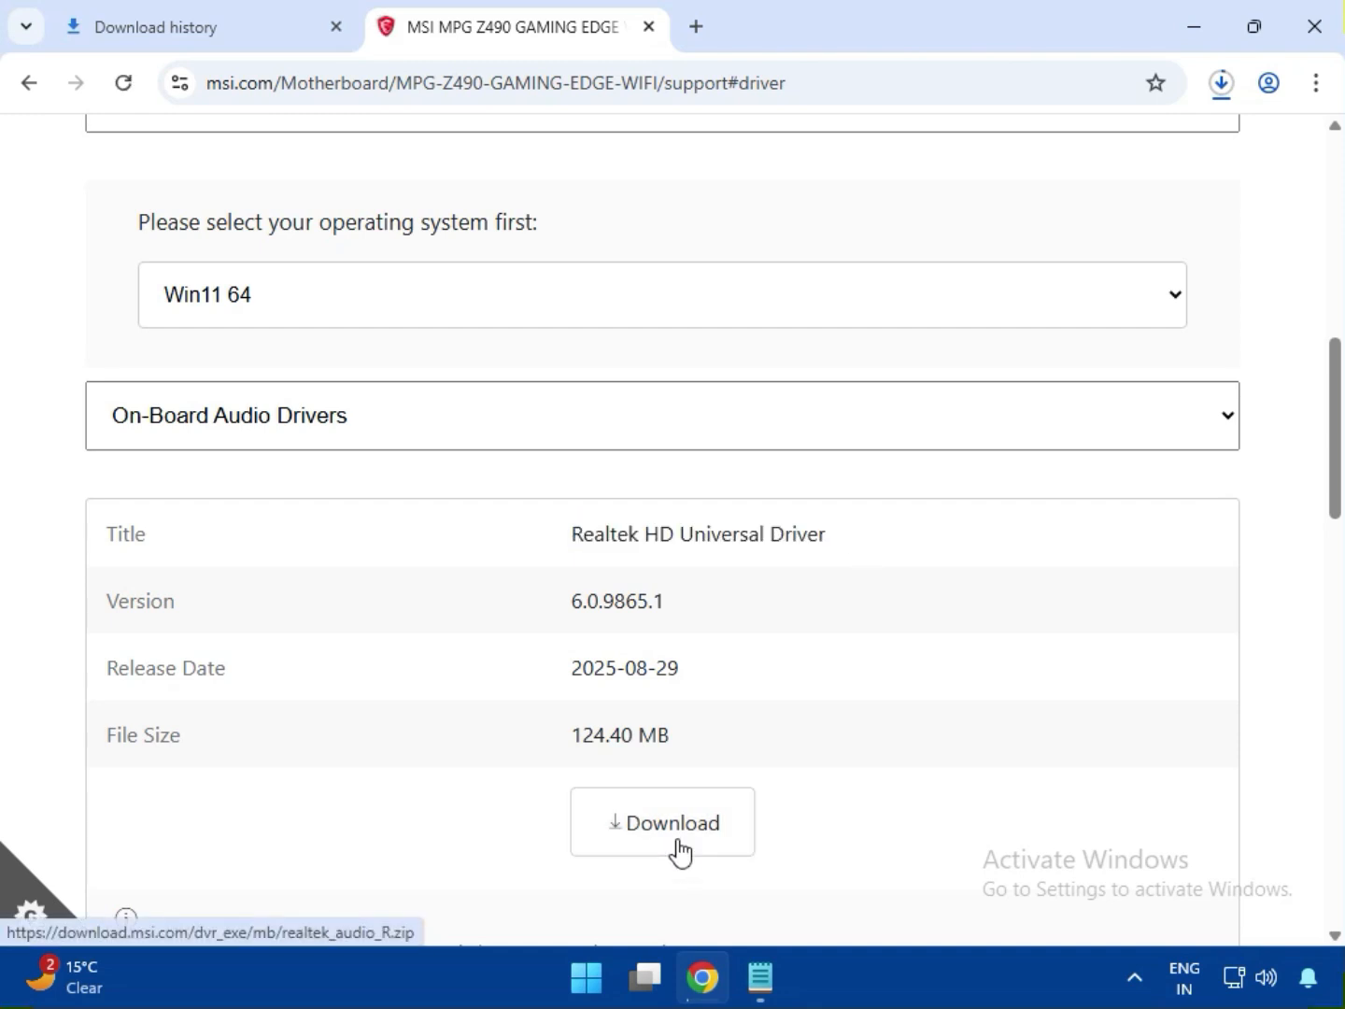
{"action": "left_click", "coordinate": [672, 845]}
- Download the Realtek PCI-E Ethernet Drivers from the LAN Drivers category
{"action": "left_click", "coordinate": [301, 438]}
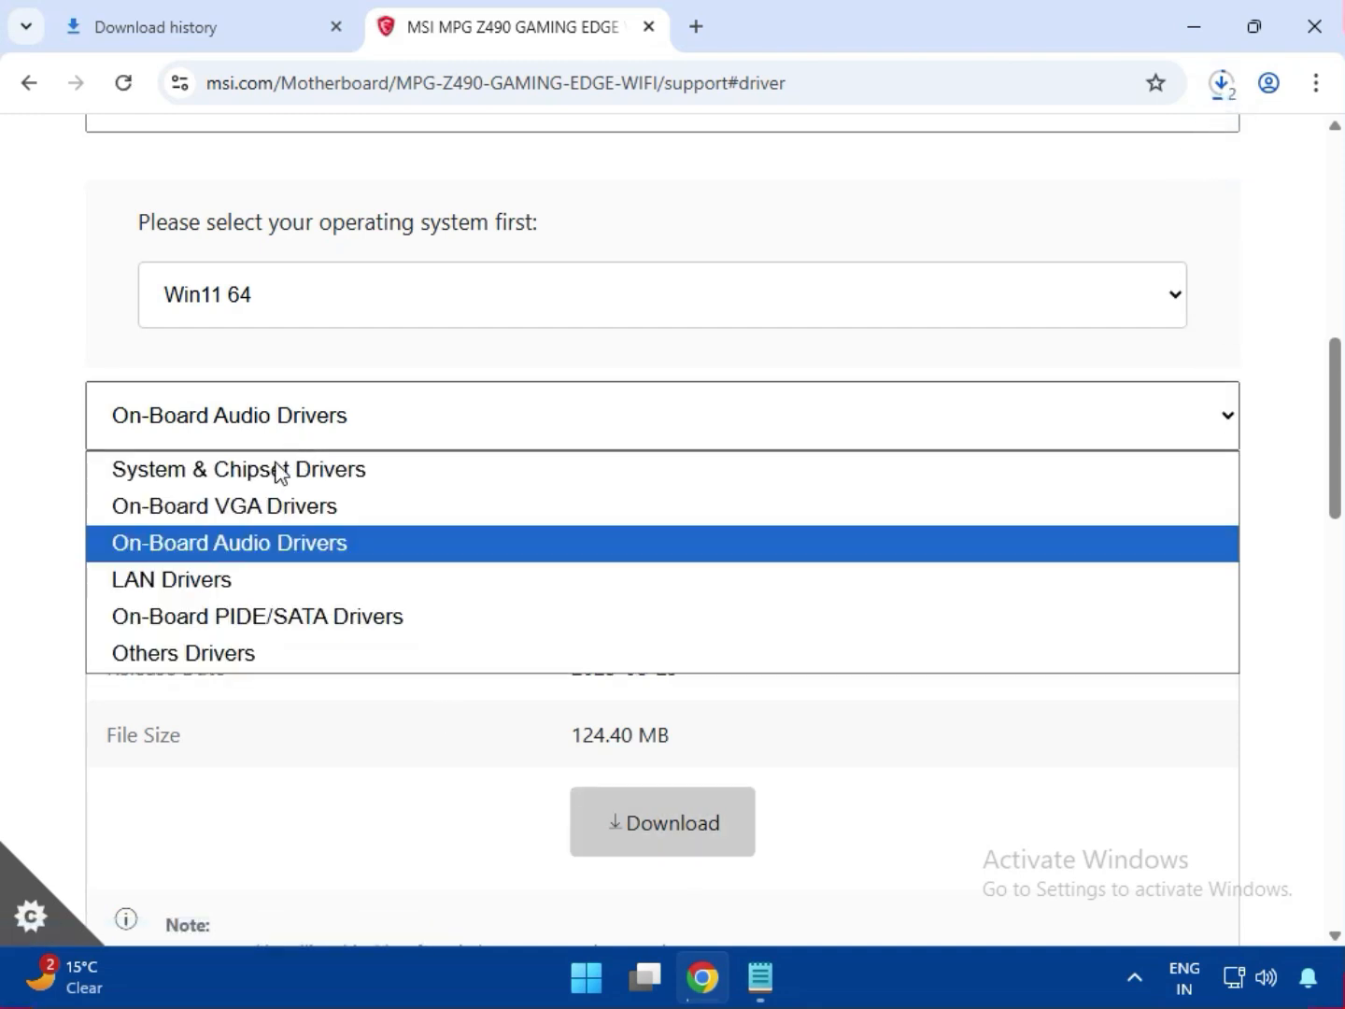
{"action": "left_click", "coordinate": [223, 579]}
{"action": "left_click_drag", "start_coordinate": [627, 537], "coordinate": [853, 537]}
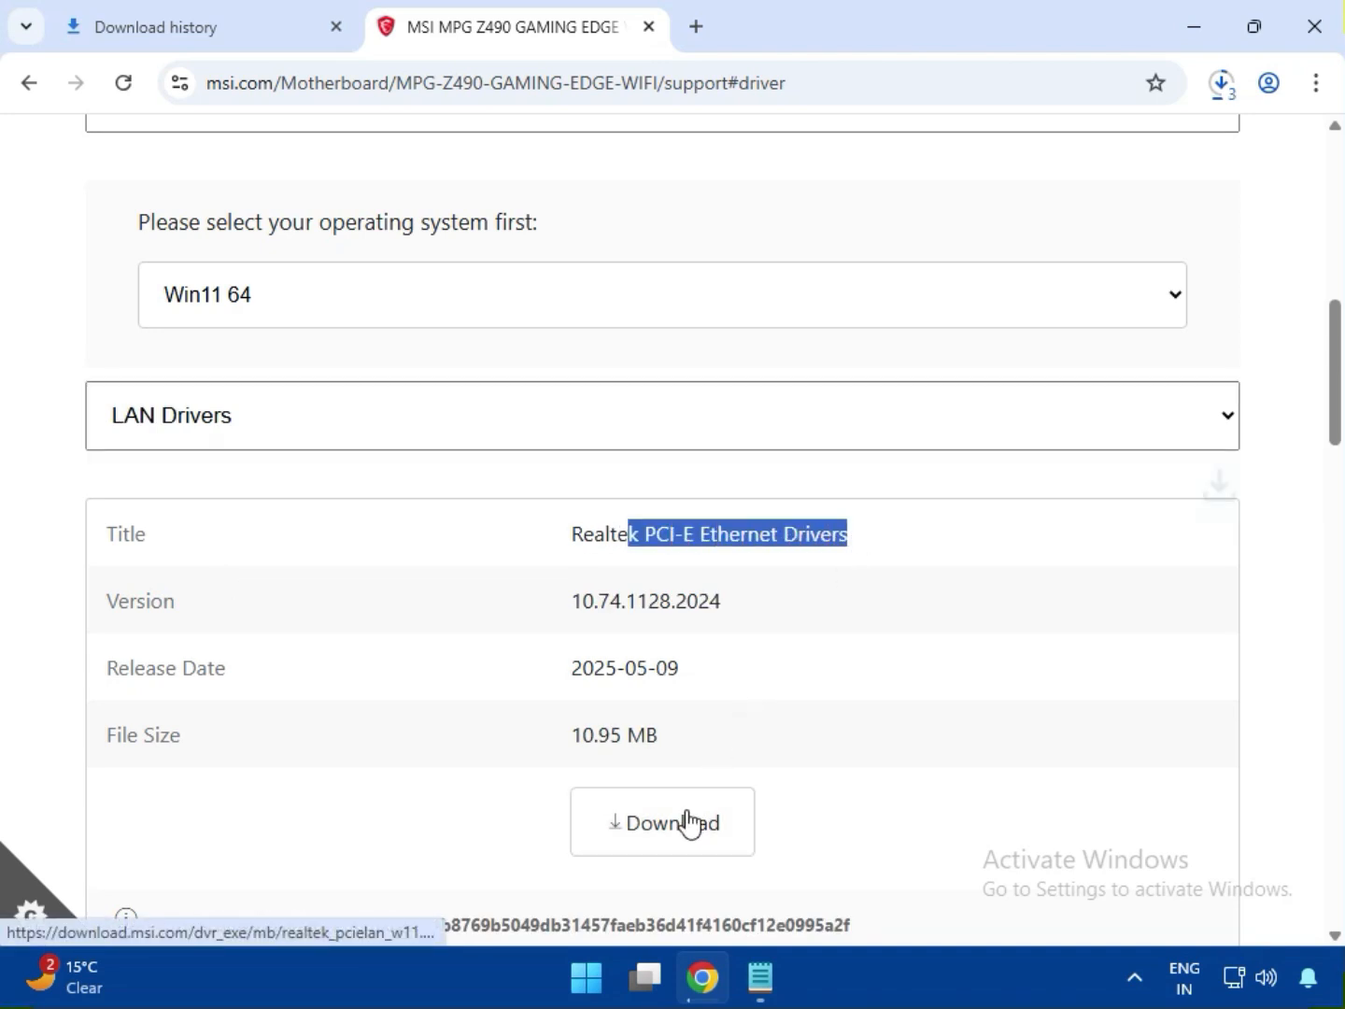
- Download the Intel WIFI Driver listed below the Realtek Ethernet drivers
{"action": "scroll", "coordinate": [689, 822], "scroll_direction": "down", "scroll_amount": 4}
{"action": "left_click_drag", "start_coordinate": [615, 650], "coordinate": [745, 710]}
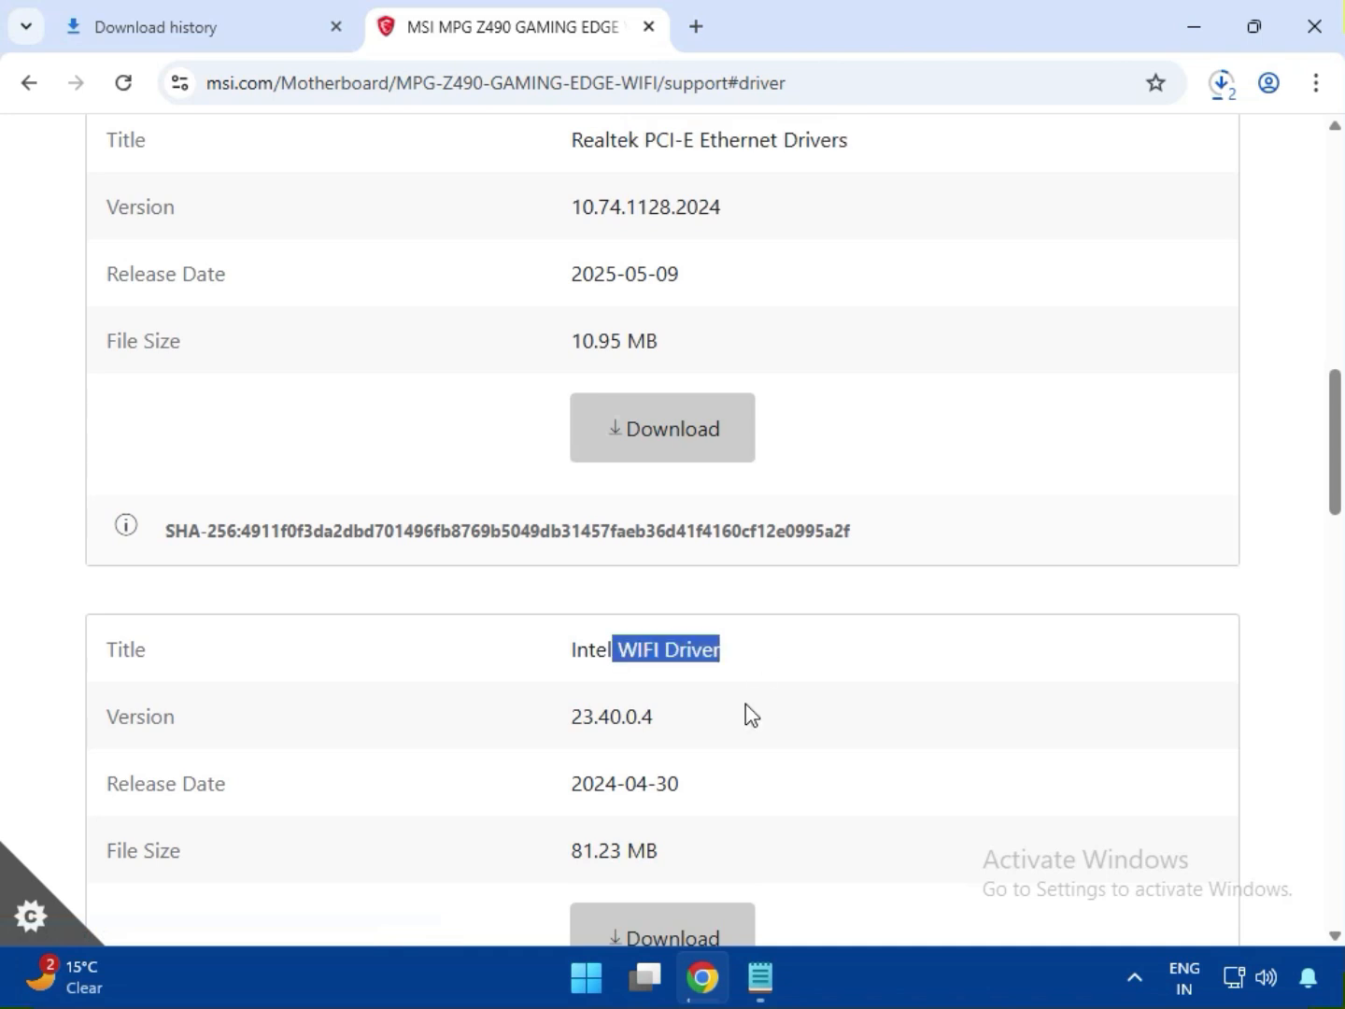
{"action": "left_click", "coordinate": [663, 917]}
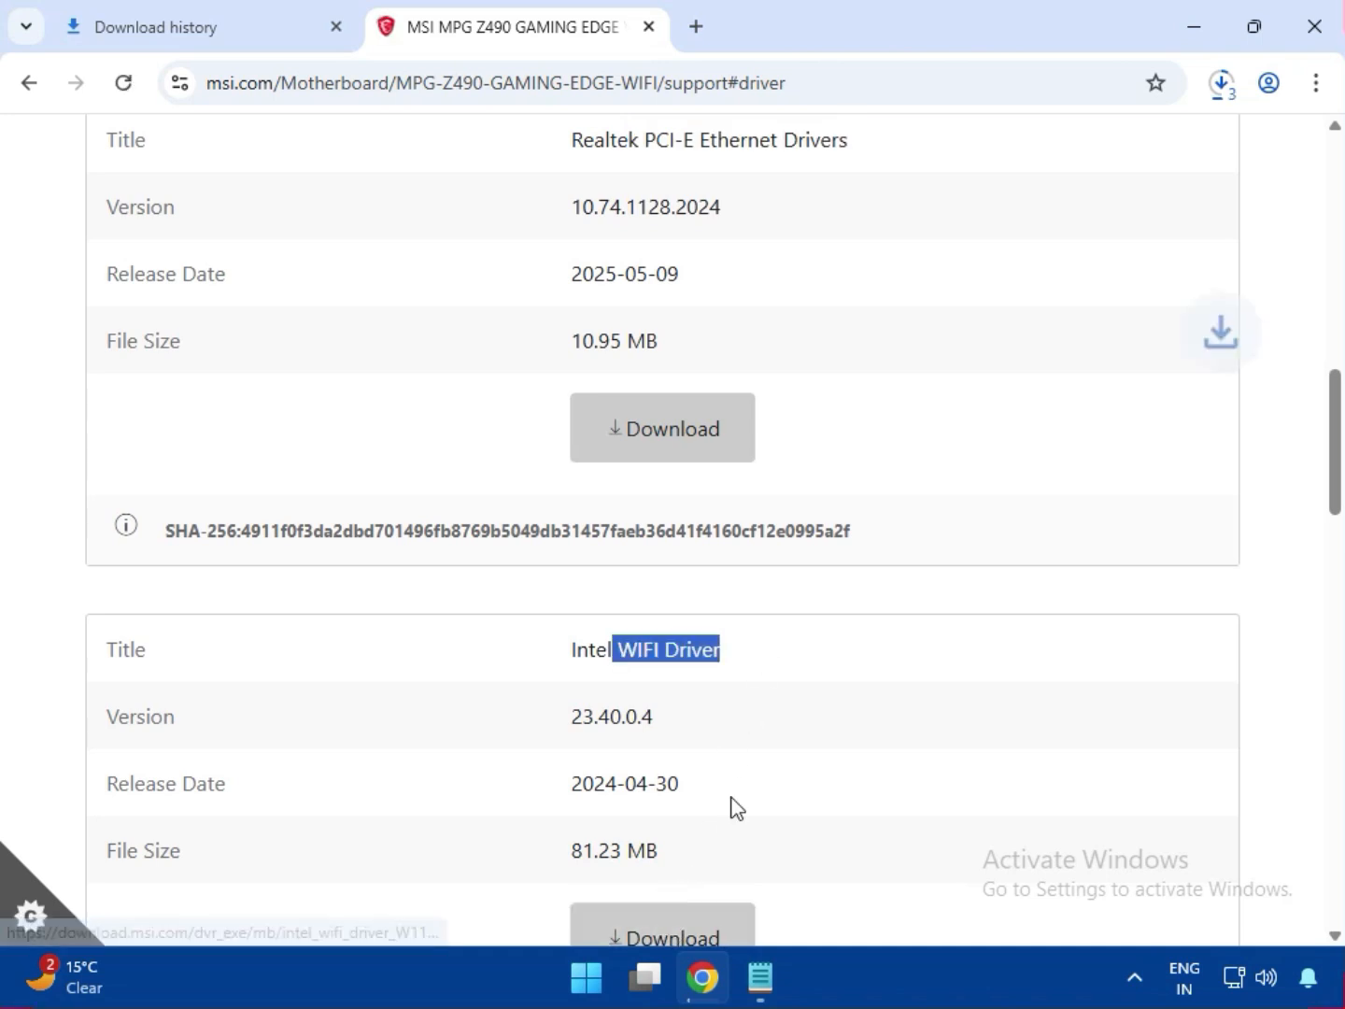
- Download the BlueTooth Driver listed below the Intel WIFI Driver
{"action": "scroll", "coordinate": [668, 789], "scroll_direction": "down", "scroll_amount": 5}
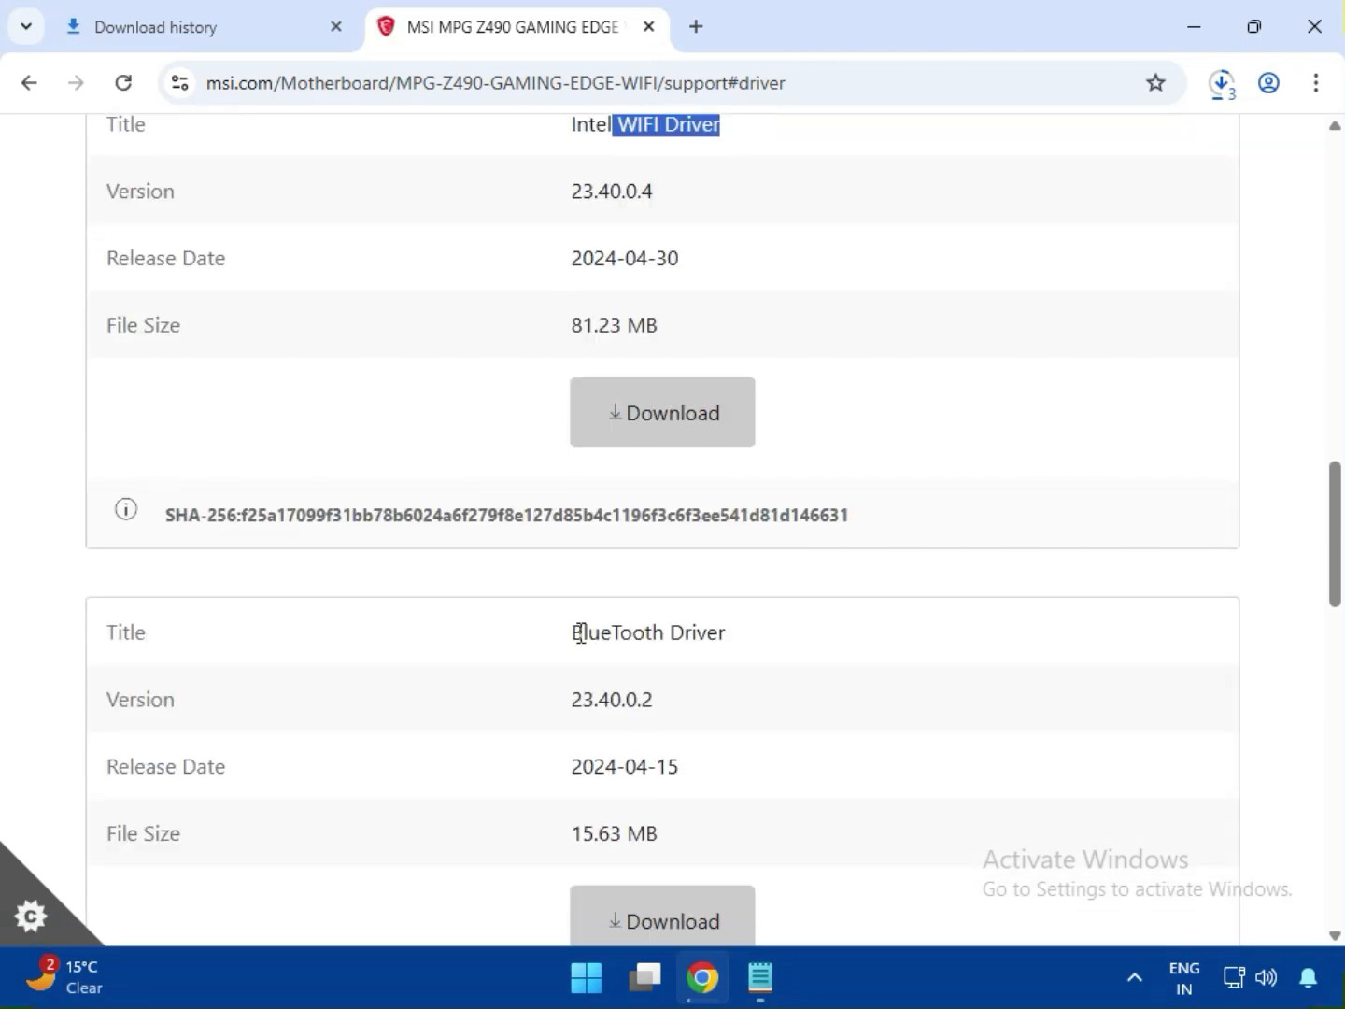
{"action": "left_click_drag", "start_coordinate": [576, 633], "coordinate": [746, 663]}
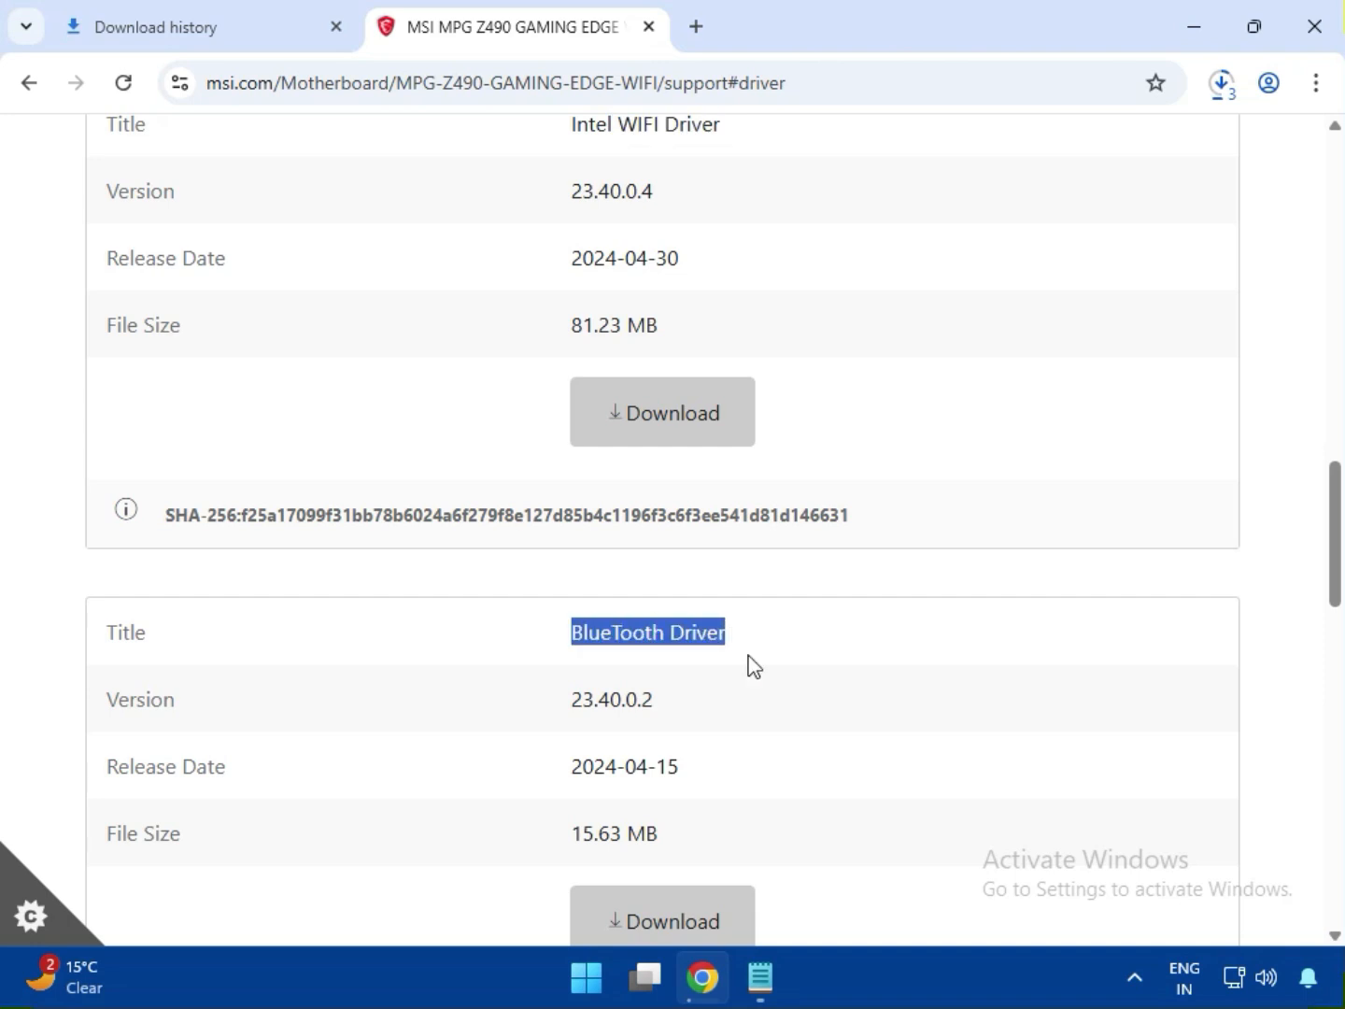
{"action": "left_click", "coordinate": [679, 917]}
{"action": "scroll", "coordinate": [680, 885], "scroll_direction": "down", "scroll_amount": 5}
{"action": "scroll", "coordinate": [682, 882], "scroll_direction": "up", "scroll_amount": 11}
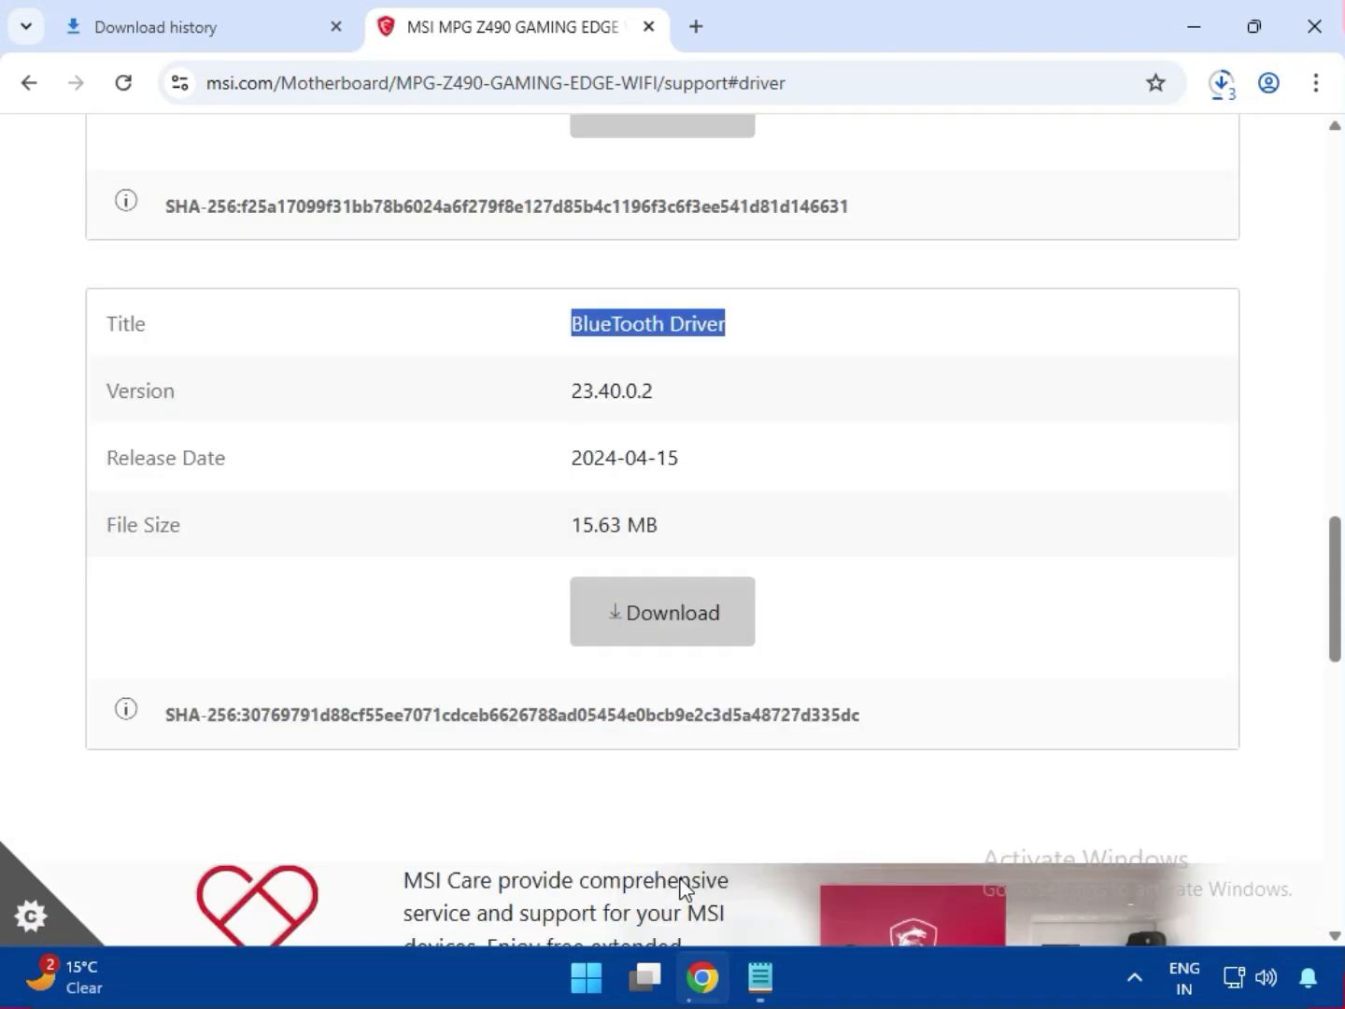
- Open the full download history and show bt_drivers (3).zip in its folder
{"action": "left_click", "coordinate": [1218, 93]}
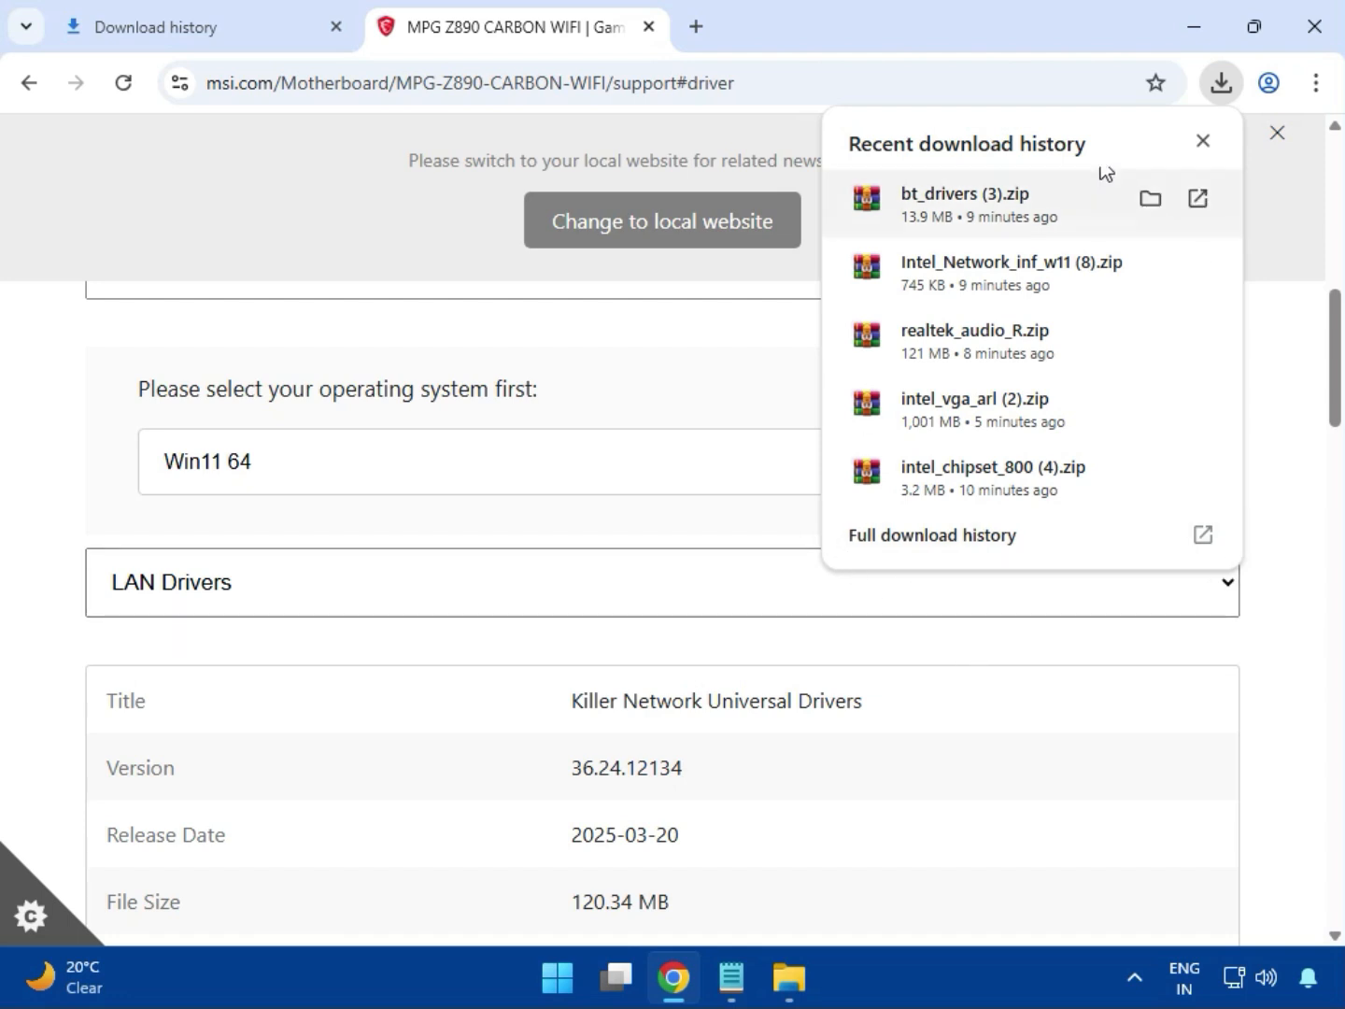
{"action": "left_click", "coordinate": [899, 551]}
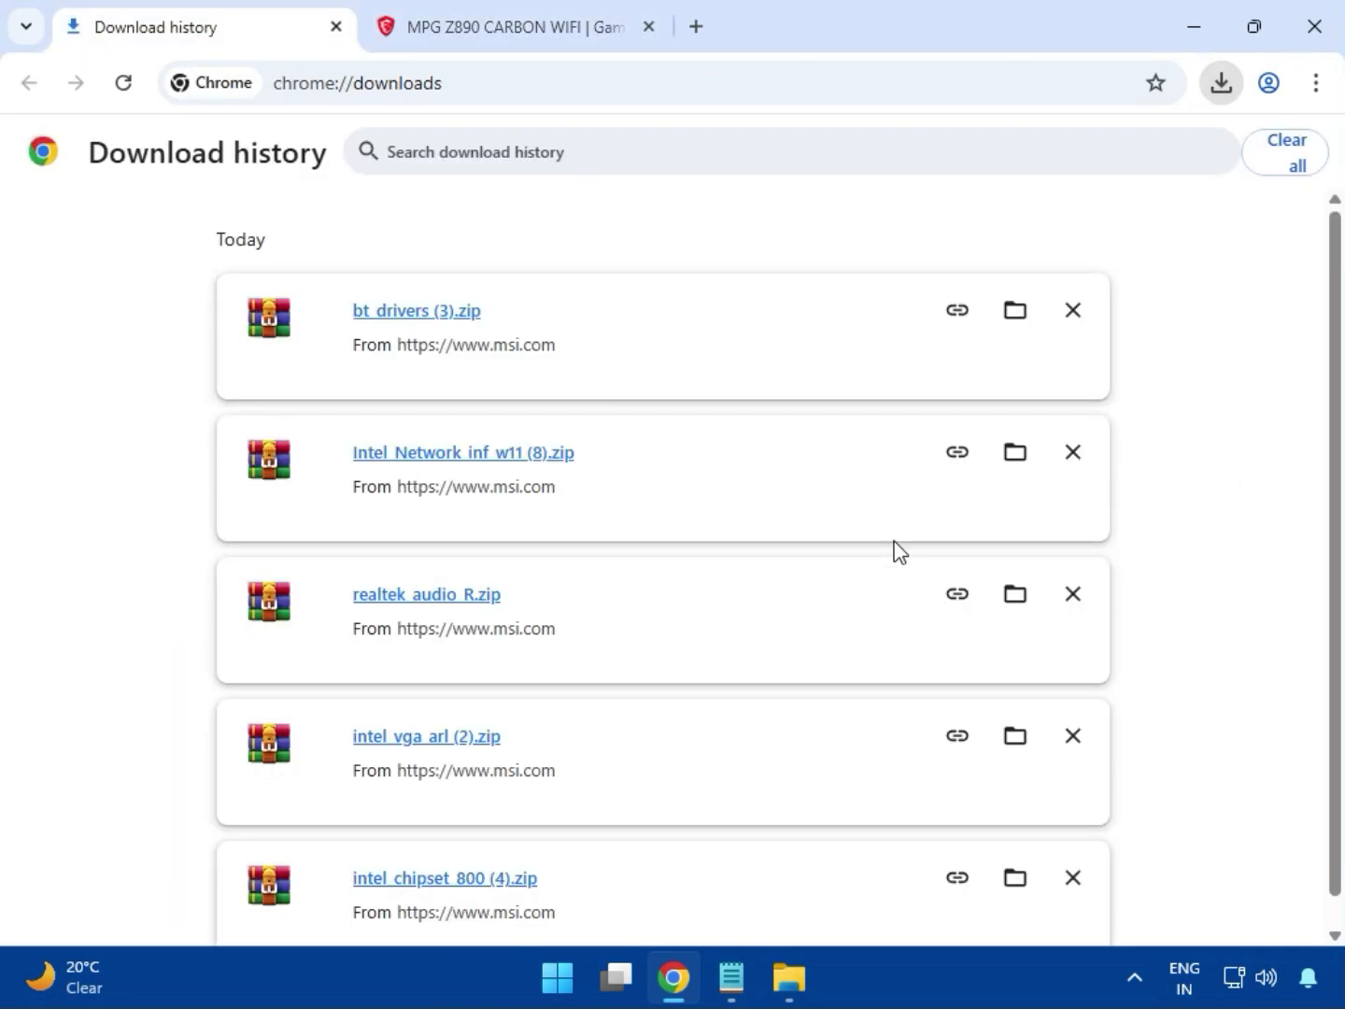
{"action": "left_click", "coordinate": [1012, 311]}
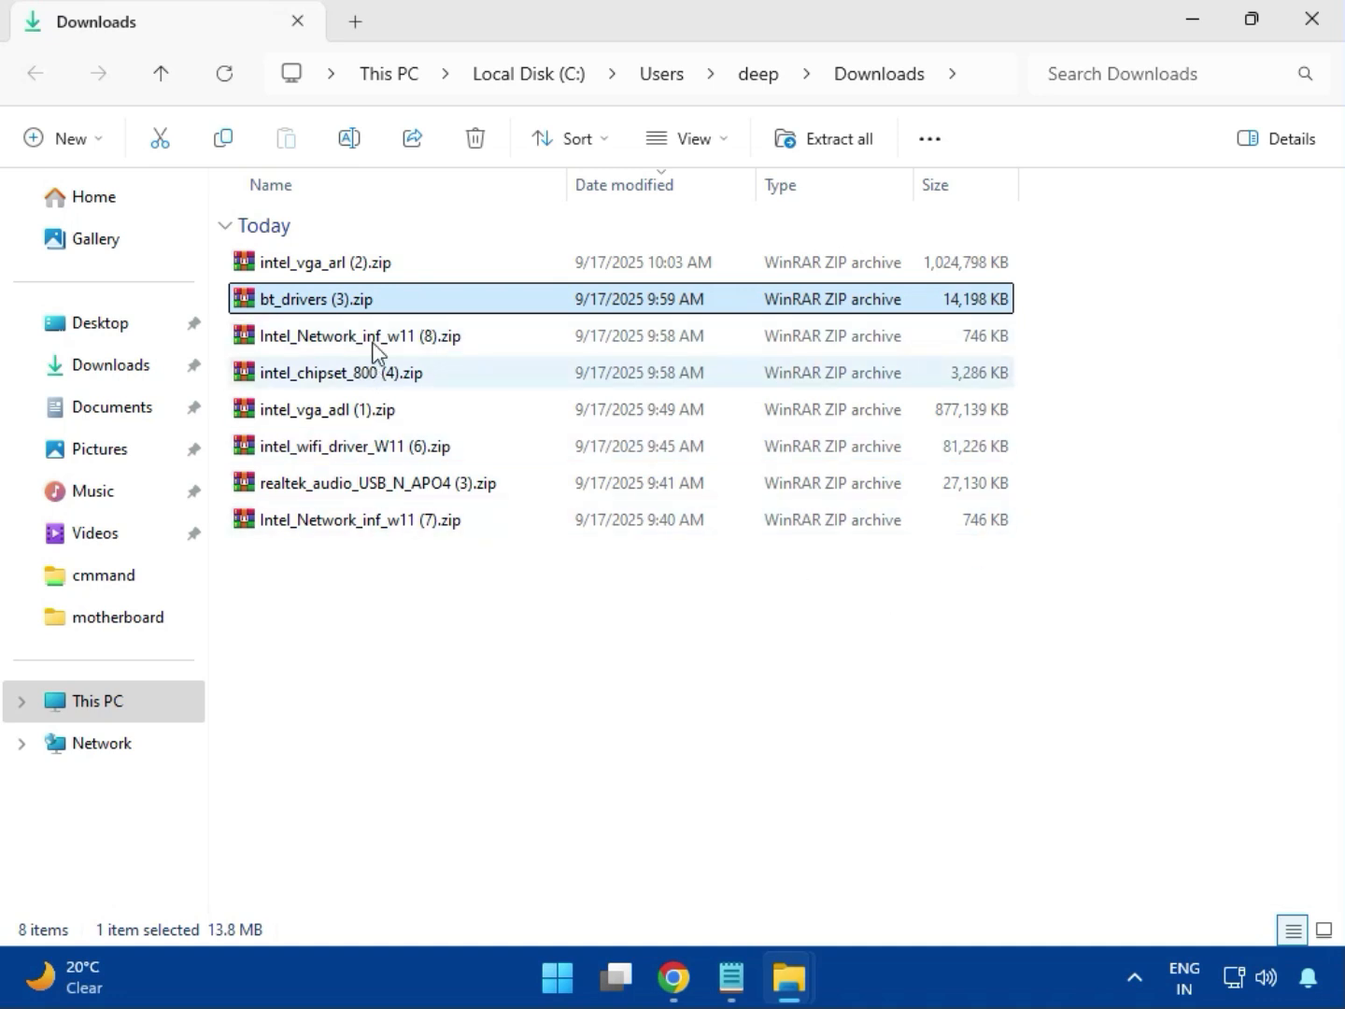
- Open the intel_vga_arl (2).zip archive, dismiss the WinRAR license reminder and enter the Intel VGA Driver_32.0.101.6629 folder
{"action": "left_click", "coordinate": [373, 273]}
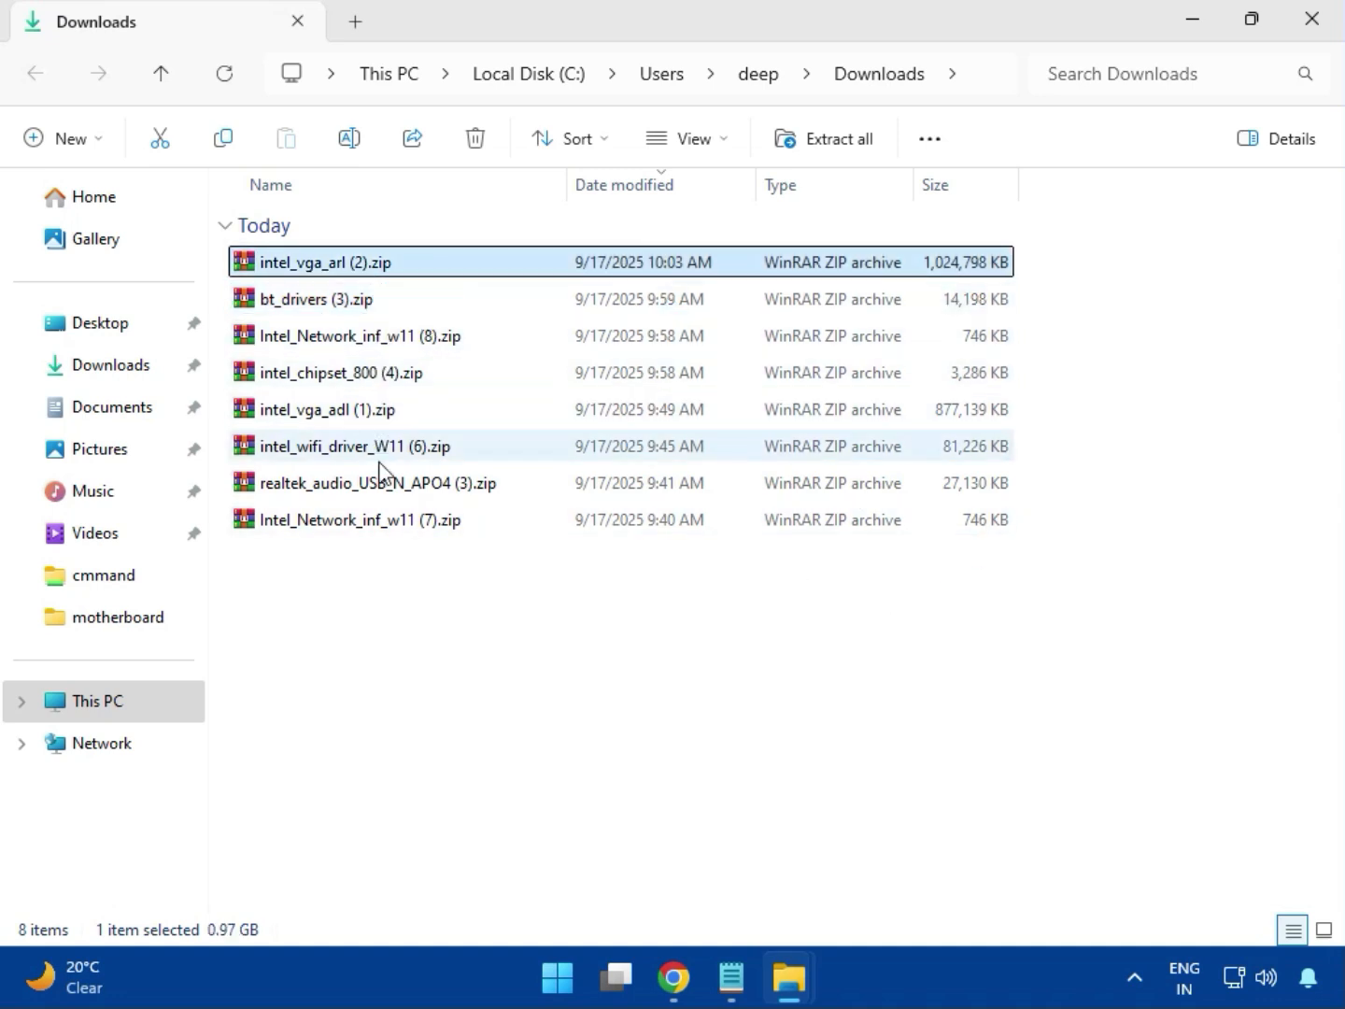
{"action": "double_click", "coordinate": [365, 271]}
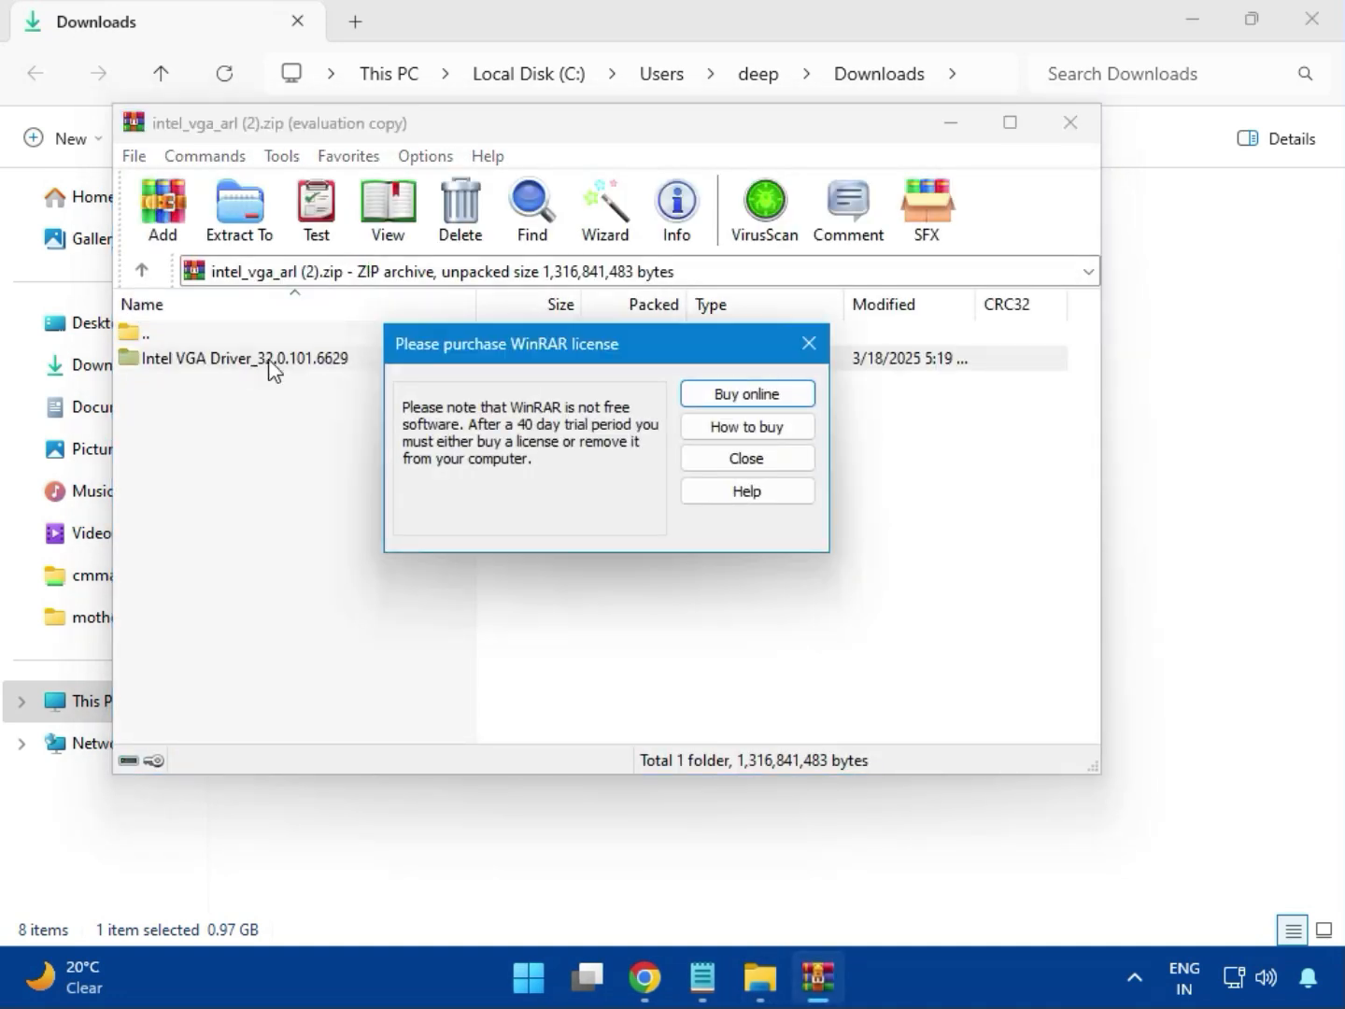
{"action": "left_click", "coordinate": [807, 345]}
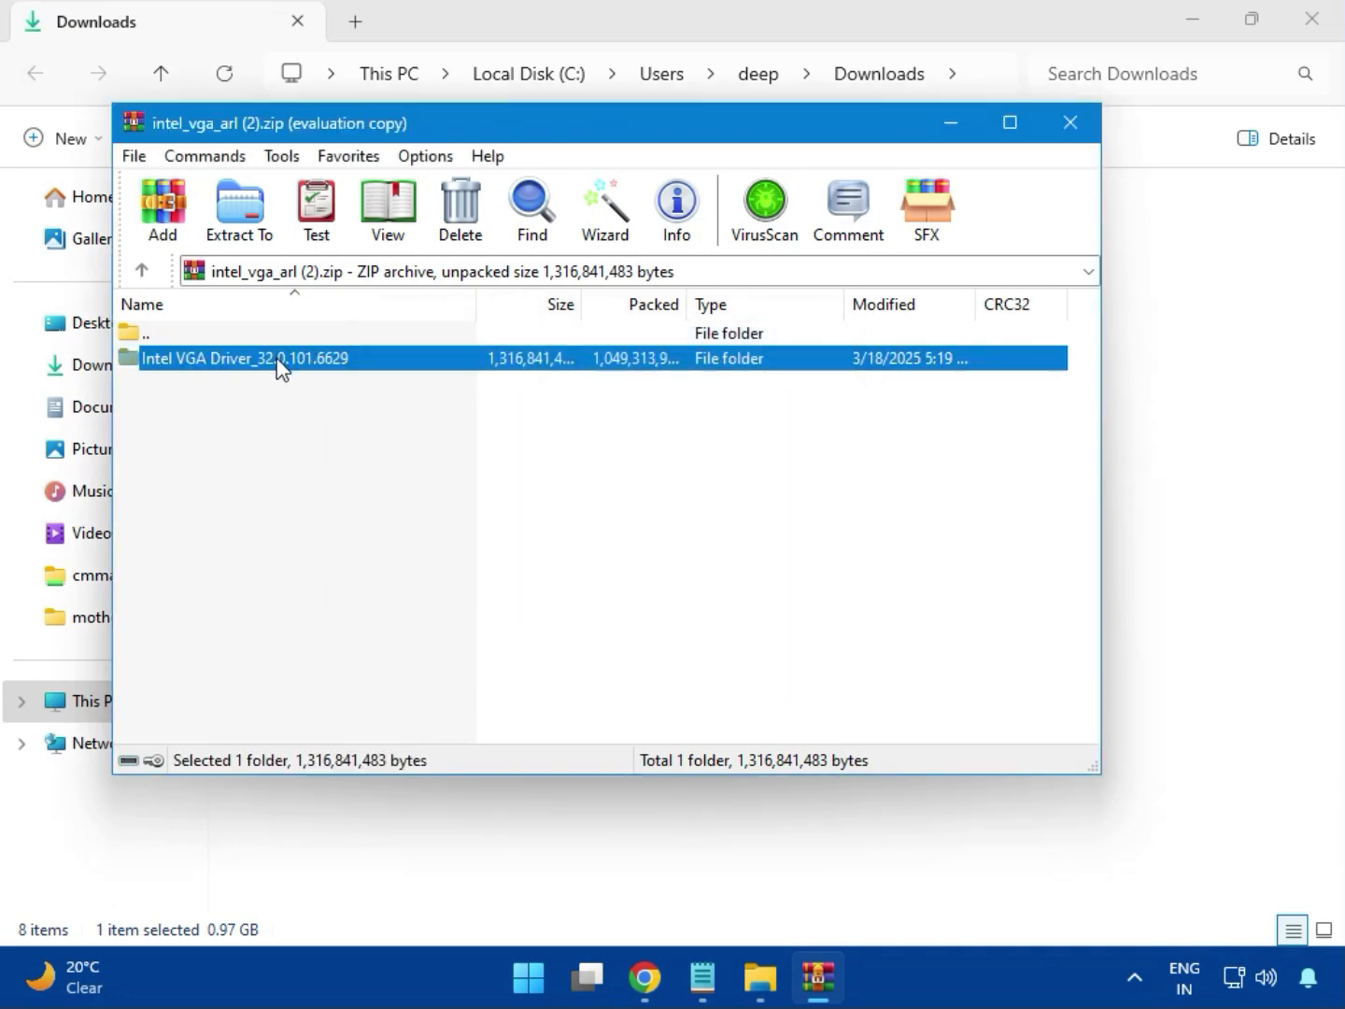
{"action": "double_click", "coordinate": [282, 357]}
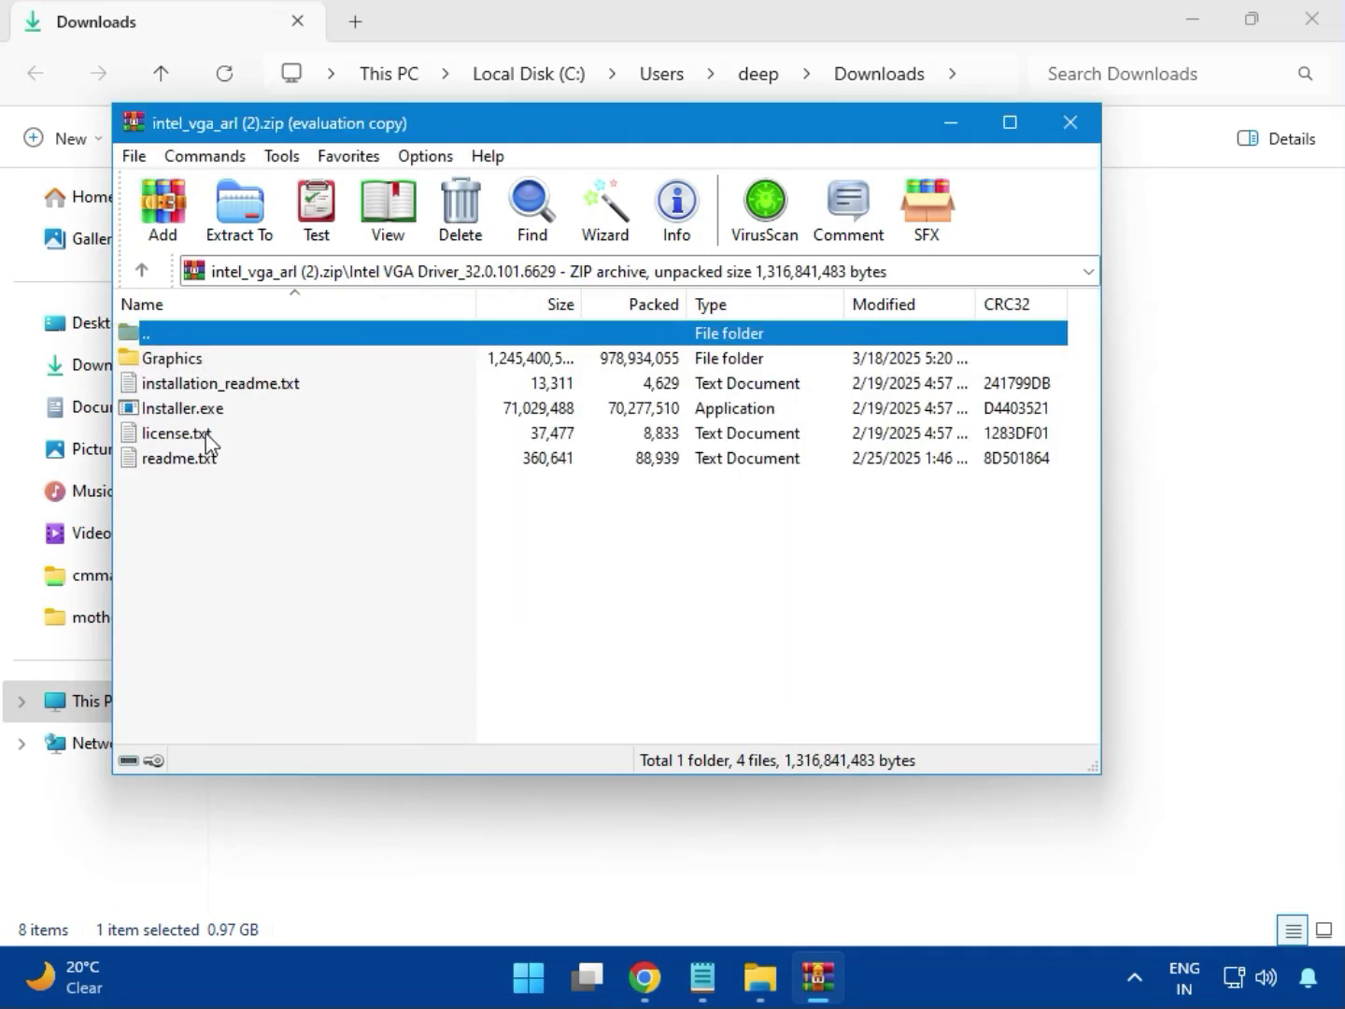
- Run Installer.exe from the archive with permission to change the device, and begin the Intel graphics driver installation
{"action": "left_click", "coordinate": [223, 410]}
{"action": "double_click", "coordinate": [262, 411]}
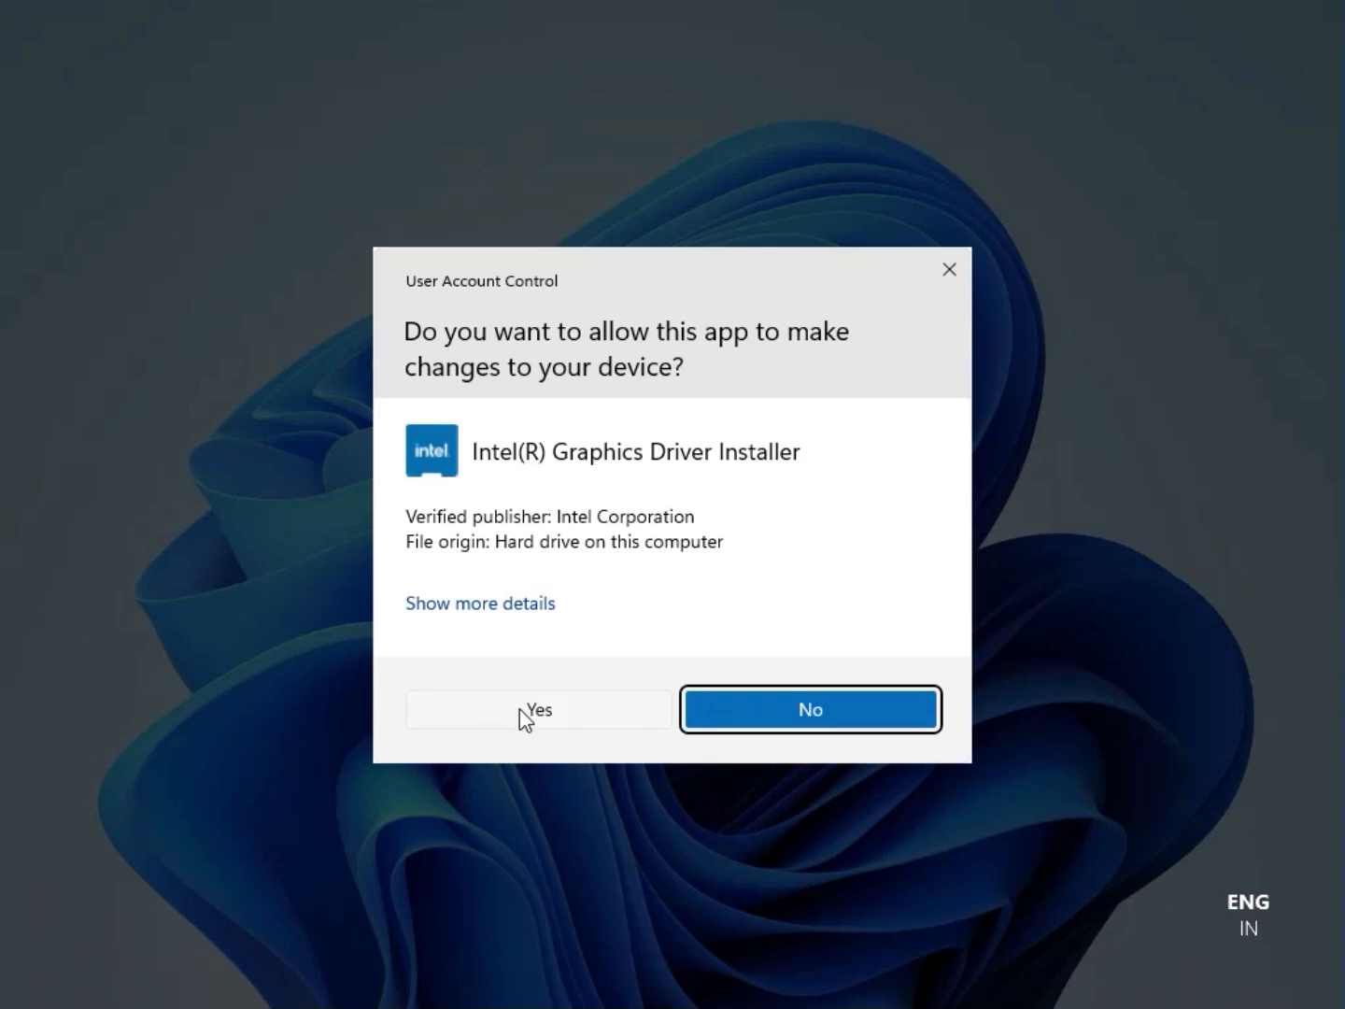
{"action": "left_click", "coordinate": [519, 710]}
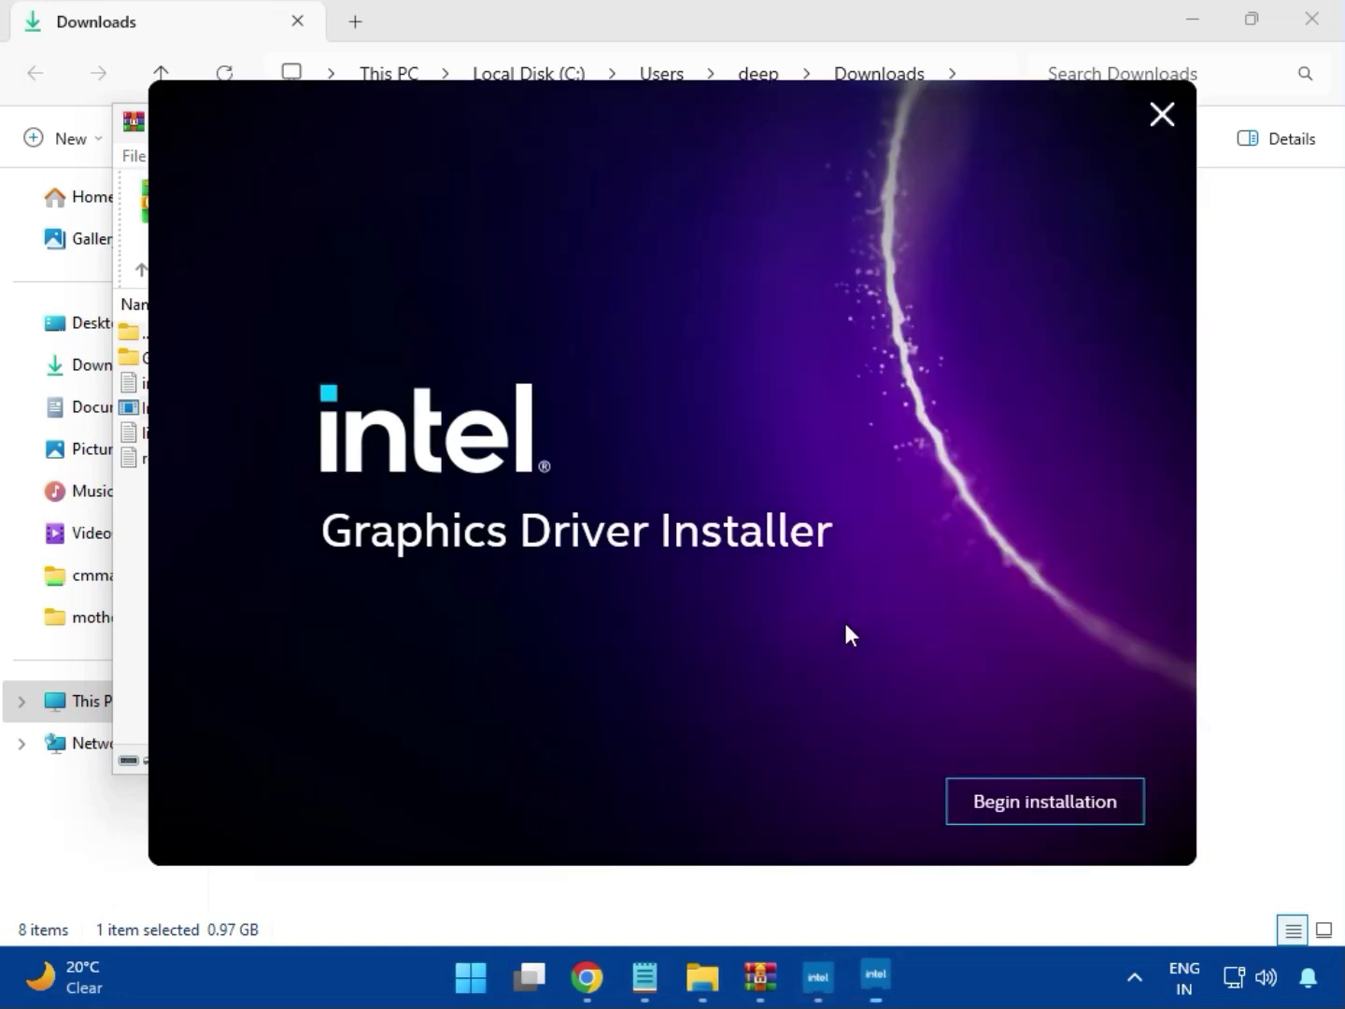
{"action": "left_click", "coordinate": [1028, 800]}
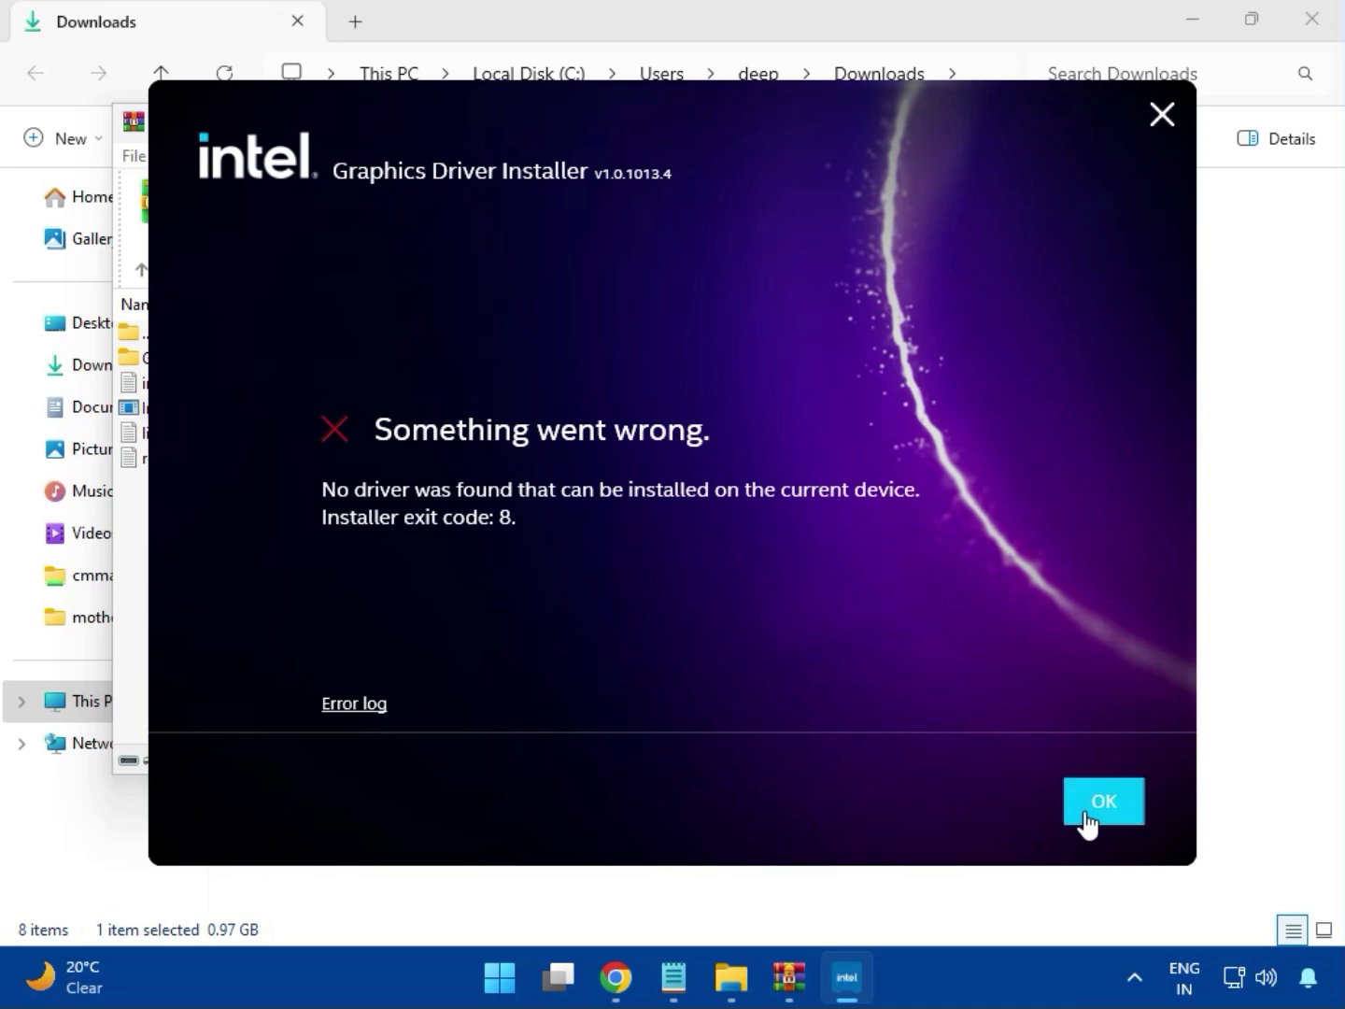
- Close the Intel graphics driver installer and the intel_vga_arl (2).zip archive
{"action": "left_click", "coordinate": [1083, 822]}
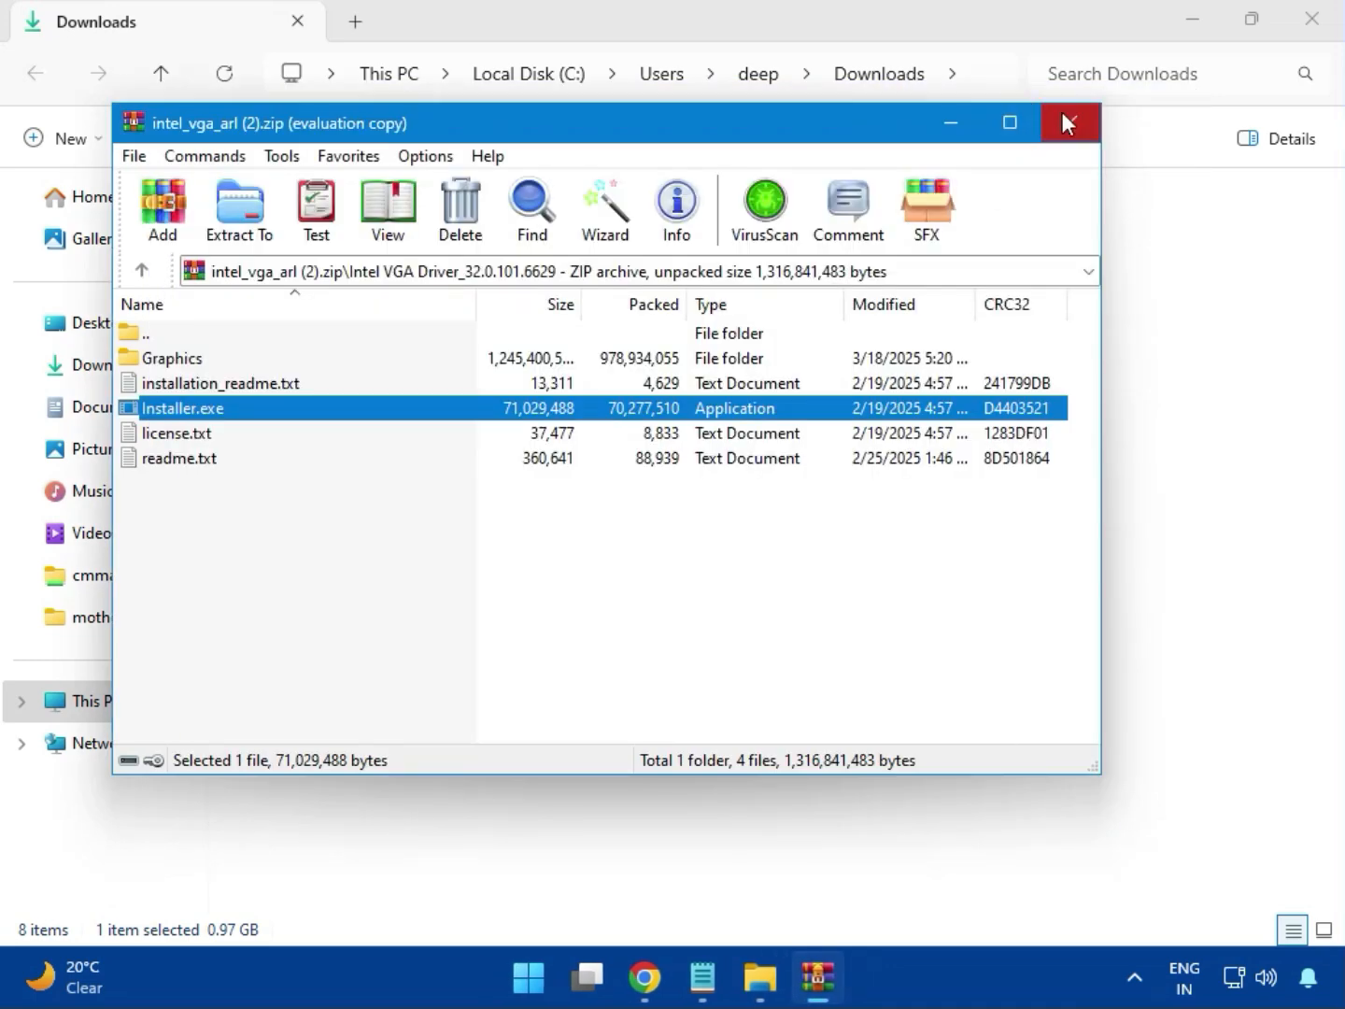
{"action": "left_click", "coordinate": [1063, 119]}
- Open the bt_drivers (3).zip archive, dismiss the extra WinRAR window and enter the Intel BlueTooth Driver_23.70.0.2 folder
{"action": "left_click", "coordinate": [264, 309]}
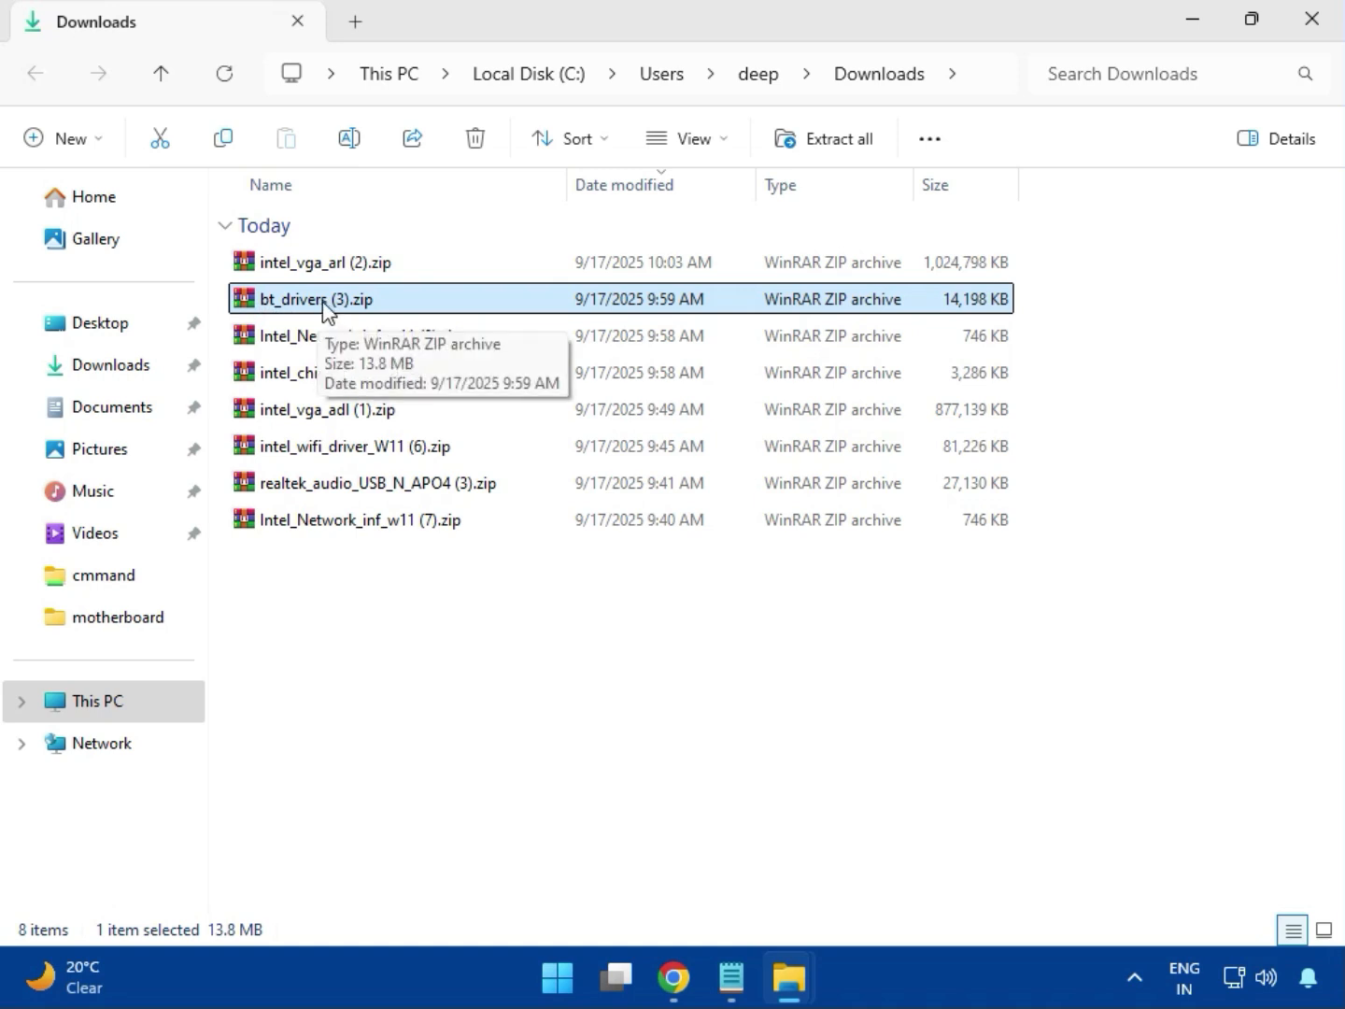
{"action": "double_click", "coordinate": [324, 300]}
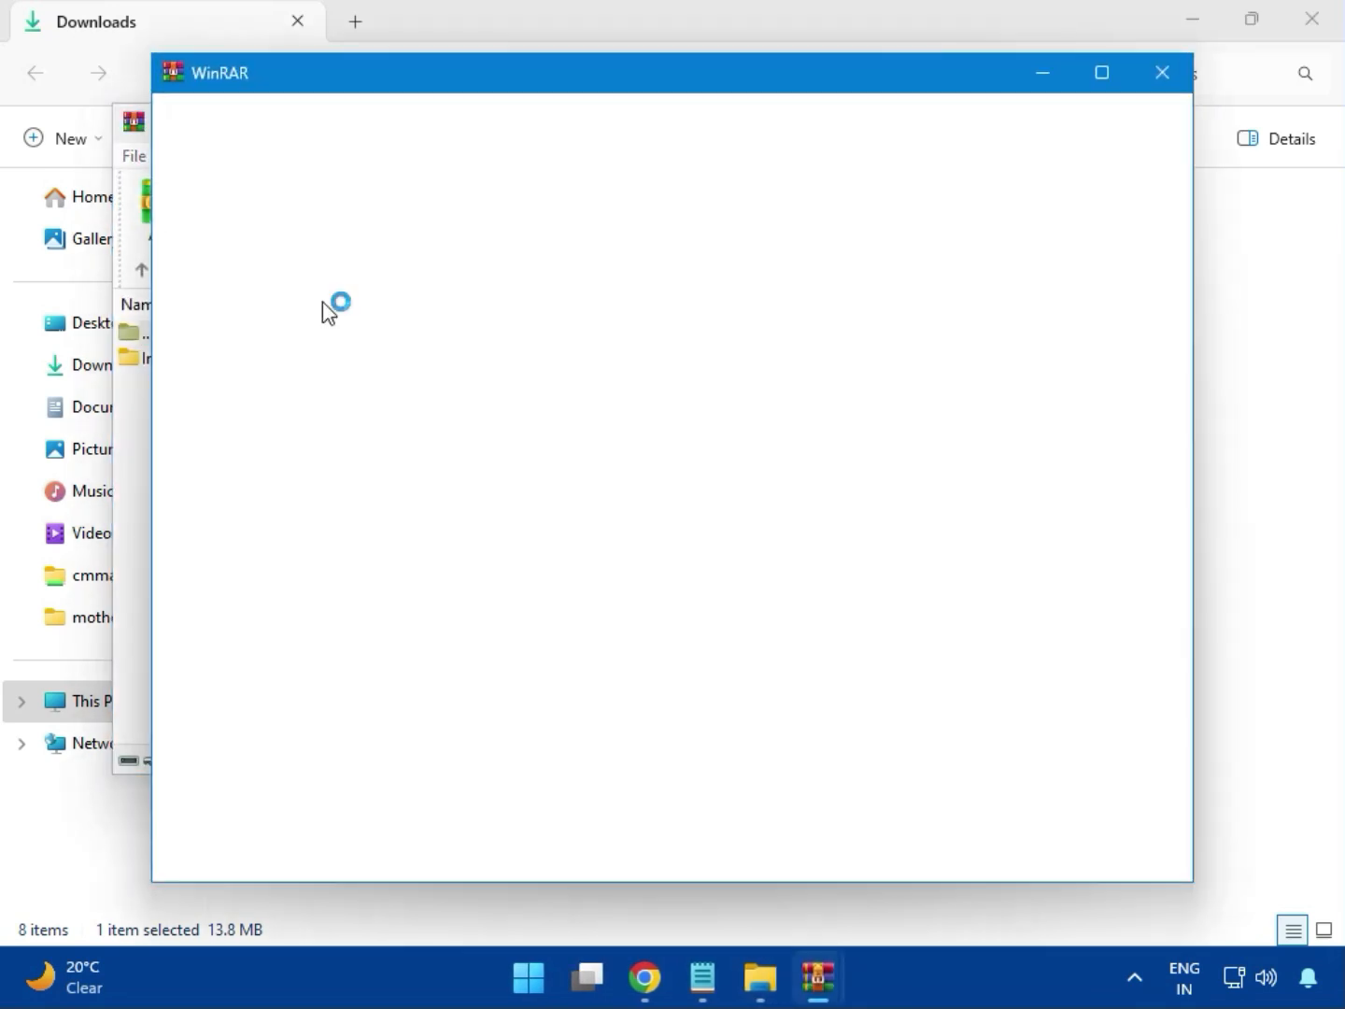
{"action": "left_click", "coordinate": [1163, 71]}
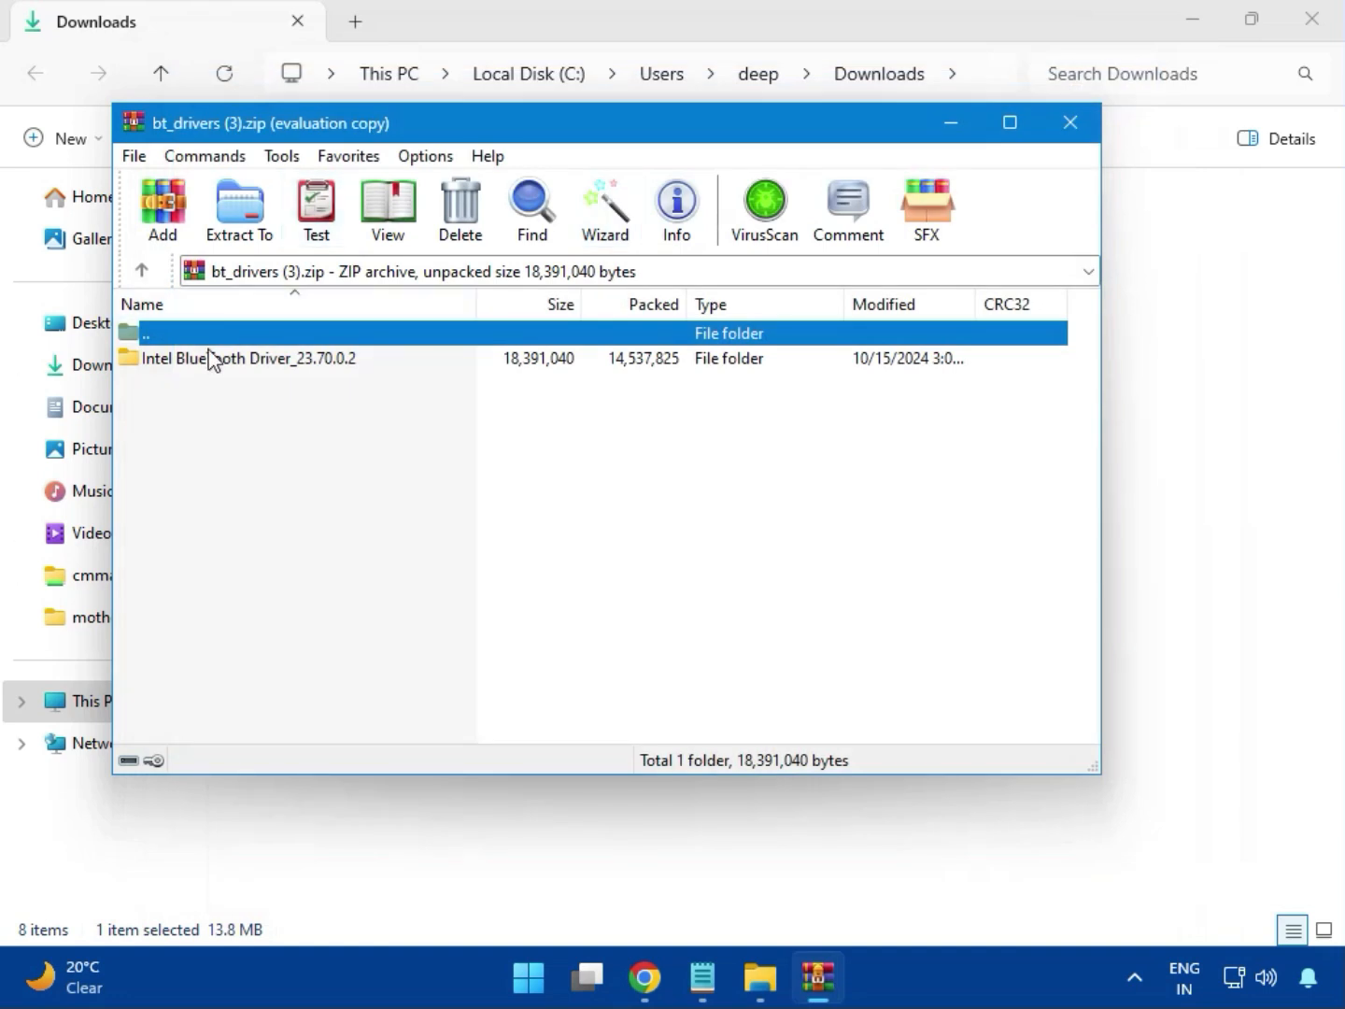
{"action": "left_click", "coordinate": [157, 359]}
{"action": "double_click", "coordinate": [249, 362]}
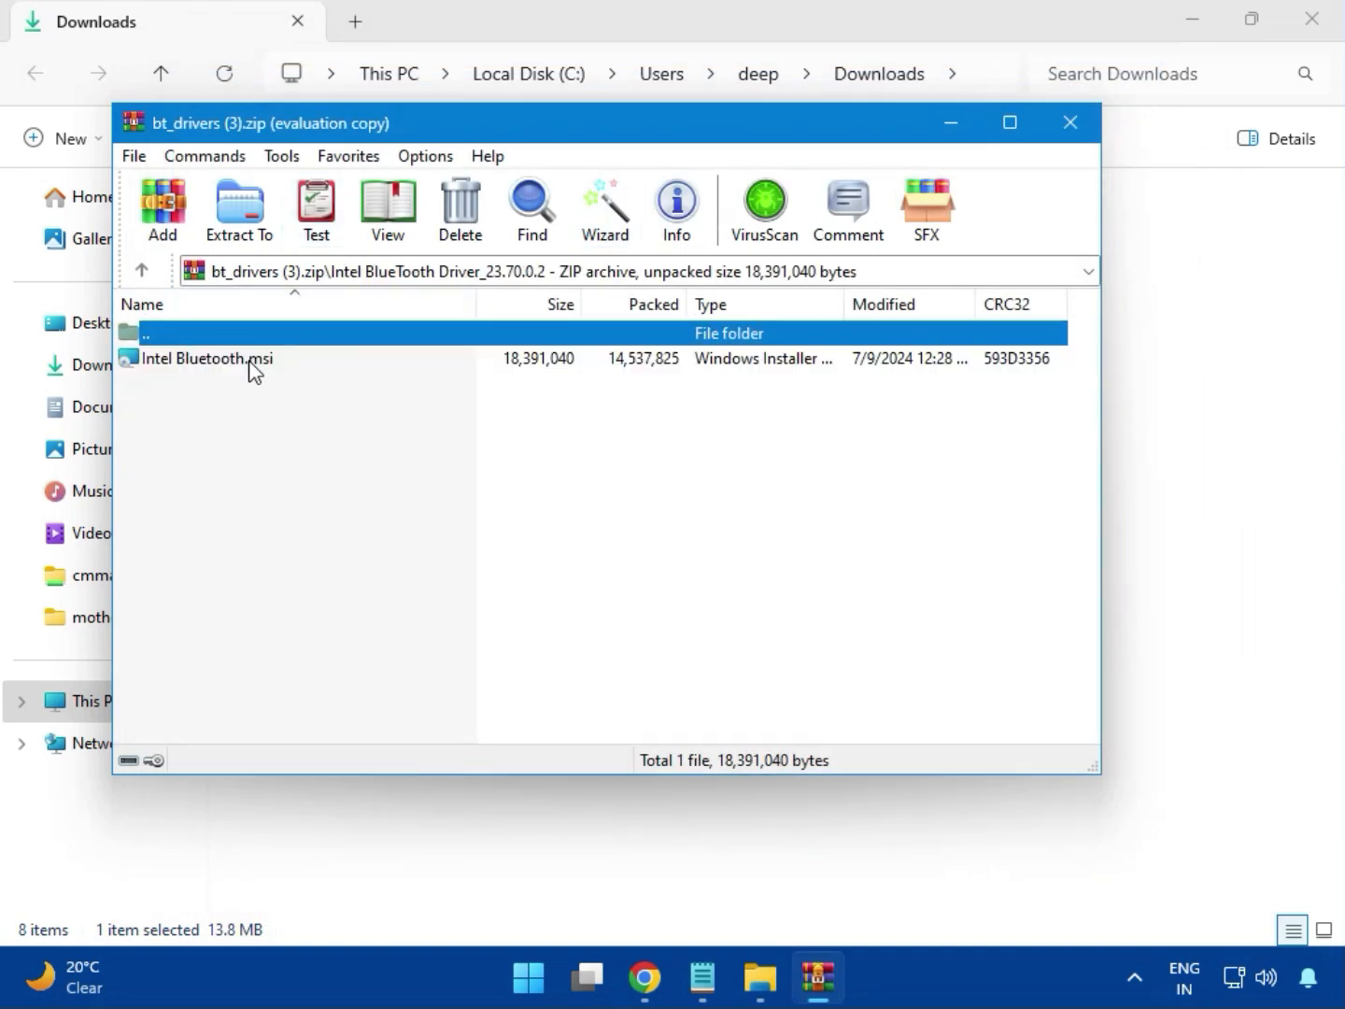
- Launch Intel Bluetooth.msi from the archive, accept the license agreement and choose the Typical setup type
{"action": "double_click", "coordinate": [223, 366]}
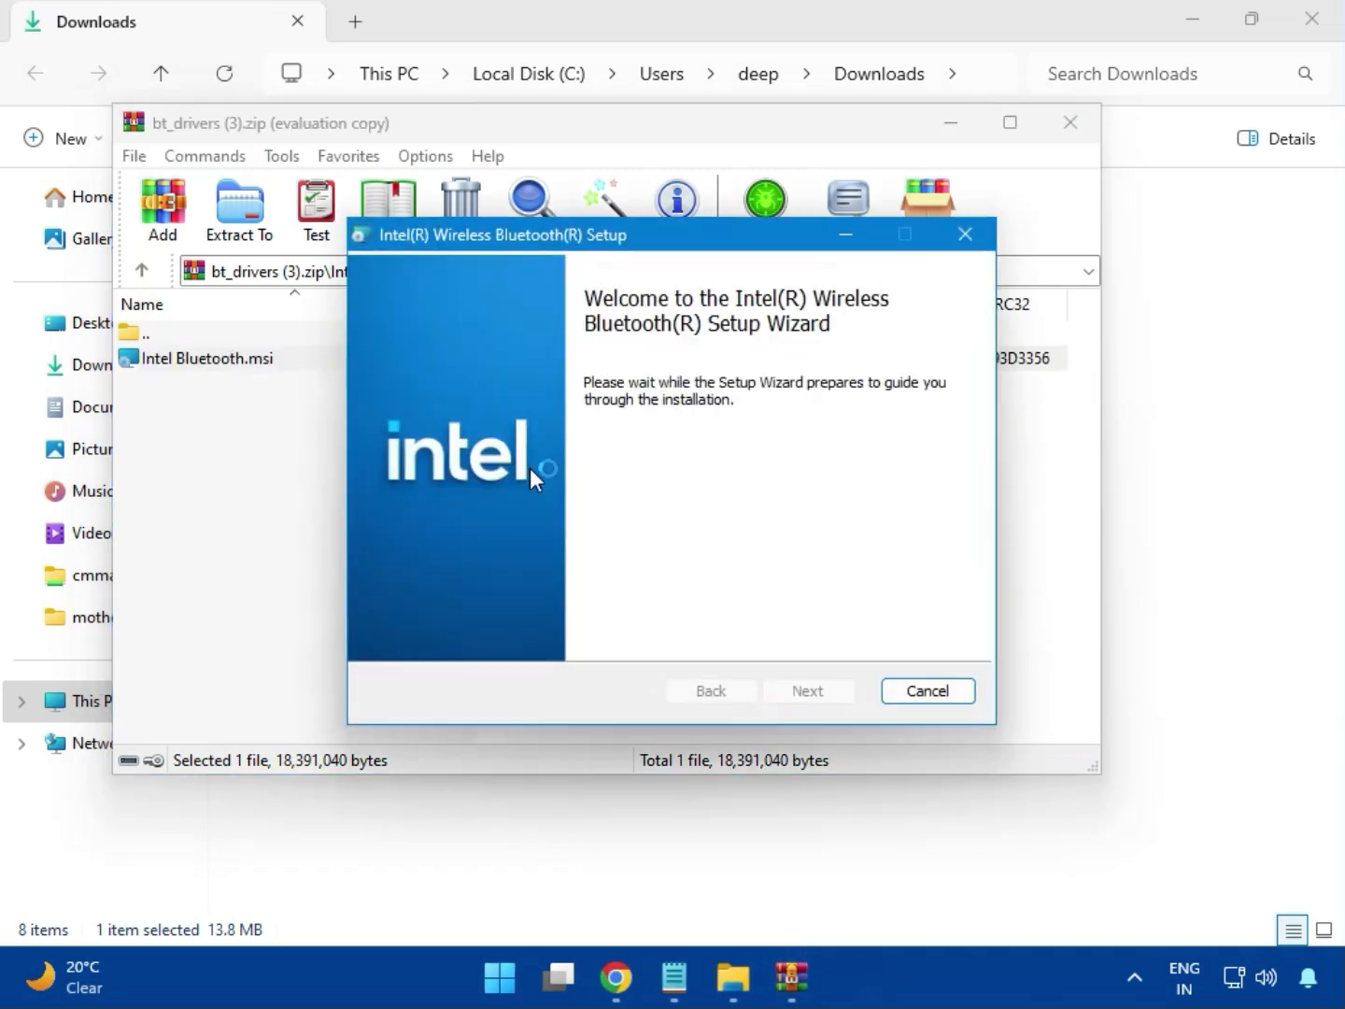
{"action": "left_click", "coordinate": [808, 690]}
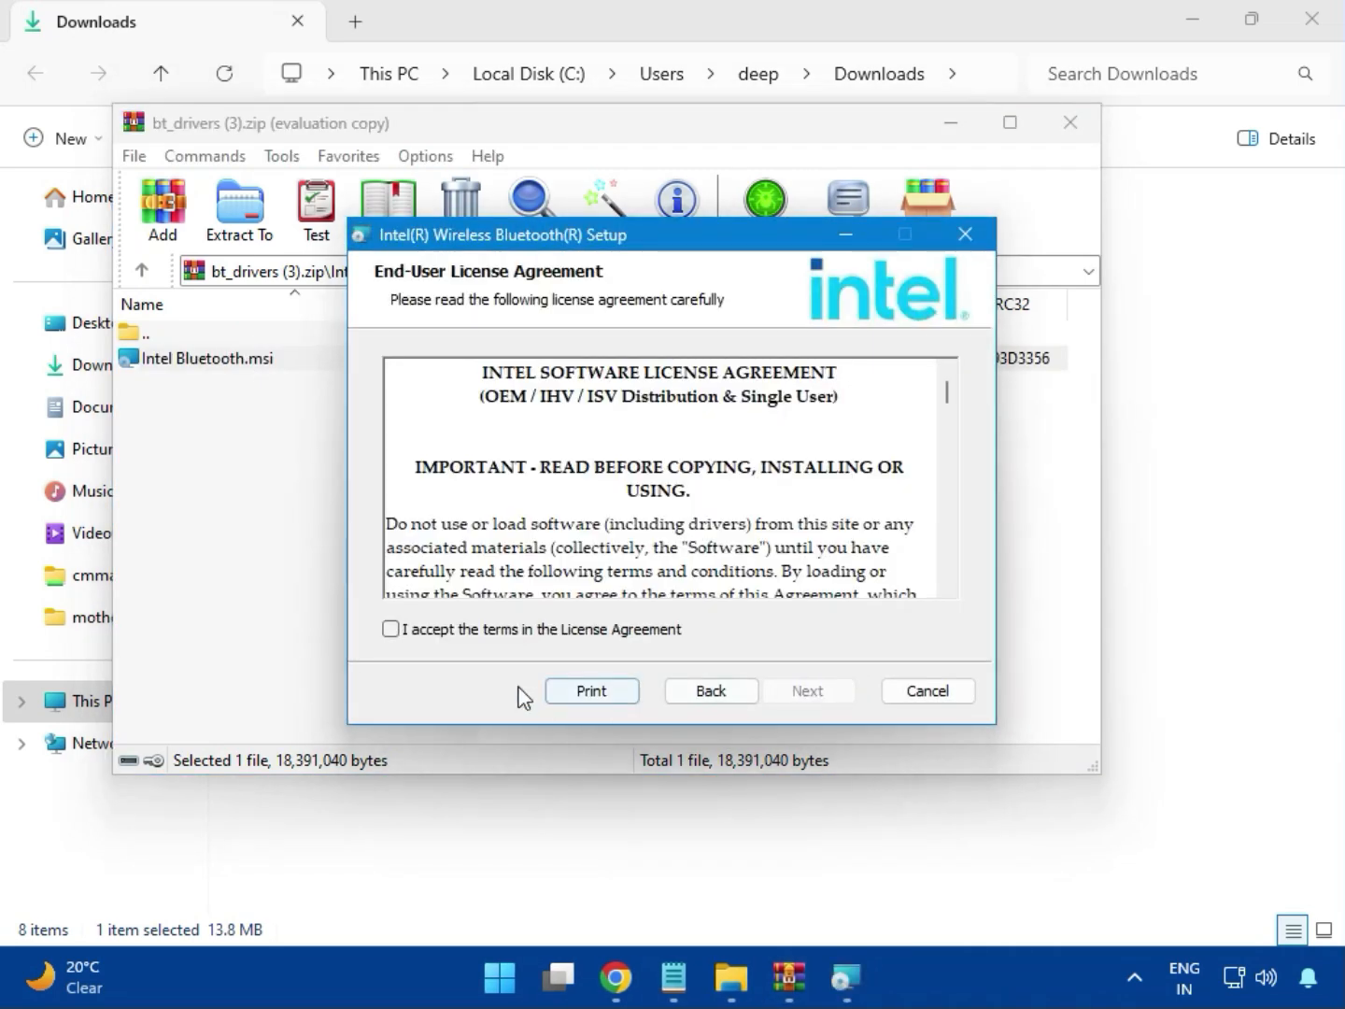
{"action": "left_click", "coordinate": [469, 636]}
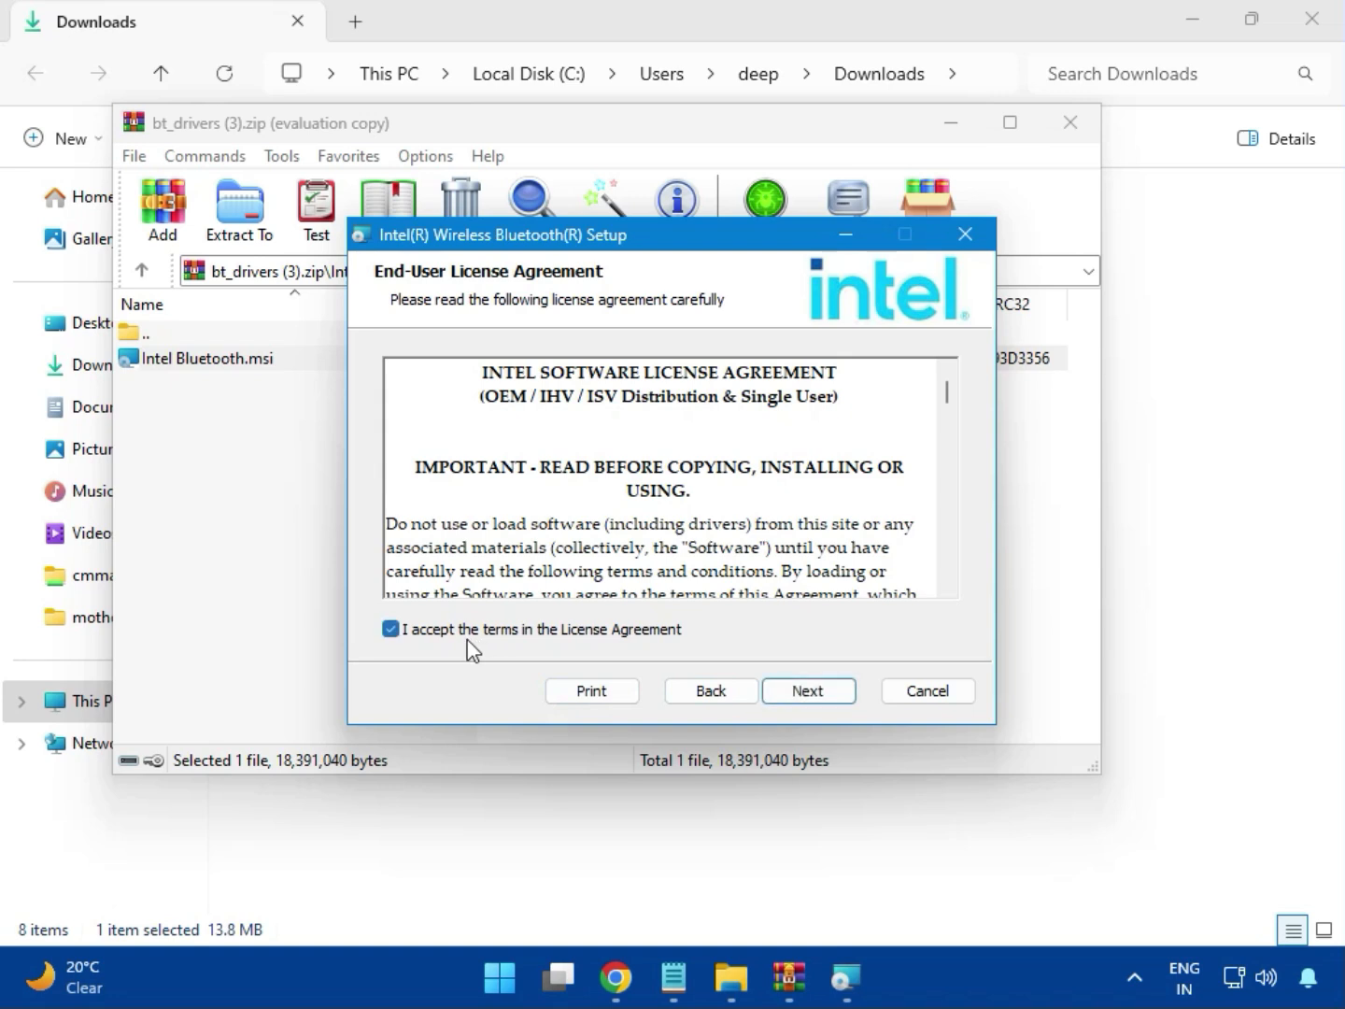
{"action": "left_click", "coordinate": [799, 690]}
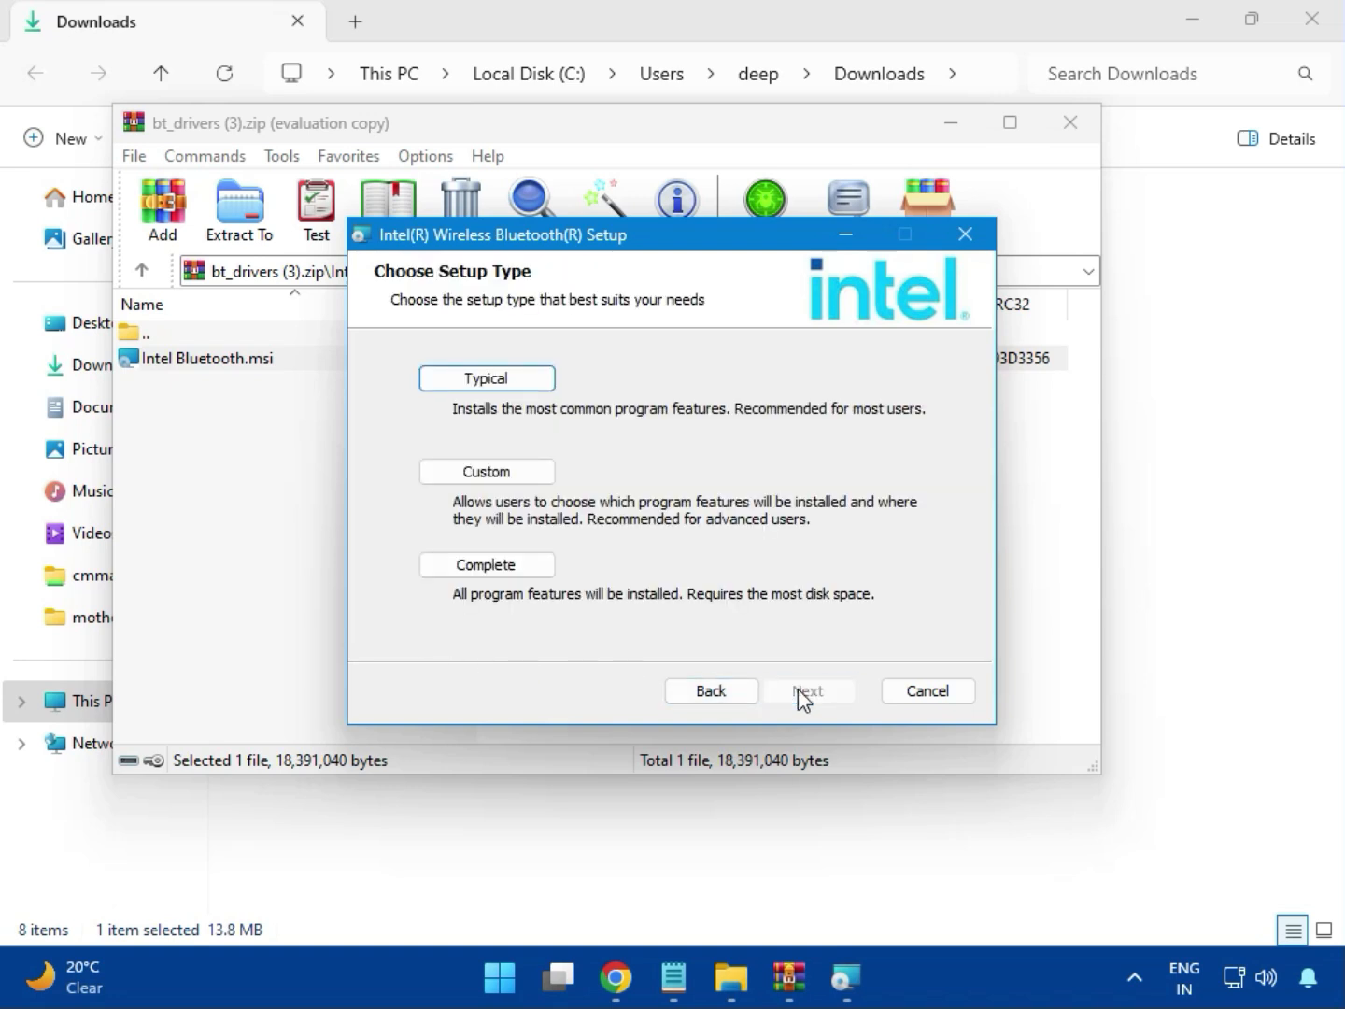
{"action": "left_click", "coordinate": [464, 382]}
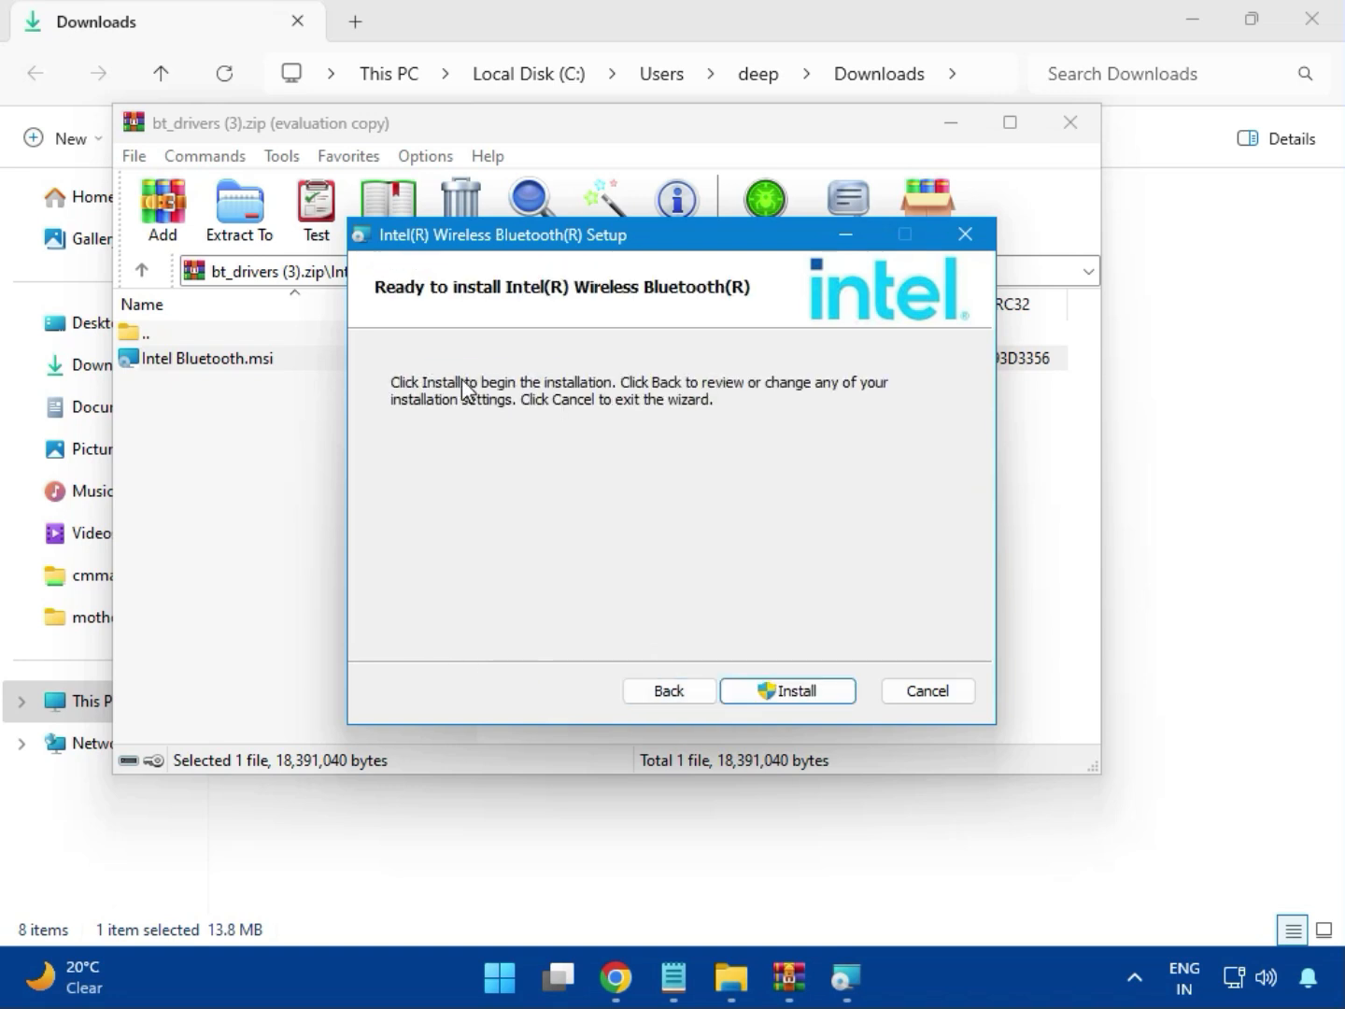
- Install Intel Wireless Bluetooth with permission to change the device, and close the finished wizard and the archive
{"action": "left_click", "coordinate": [773, 691]}
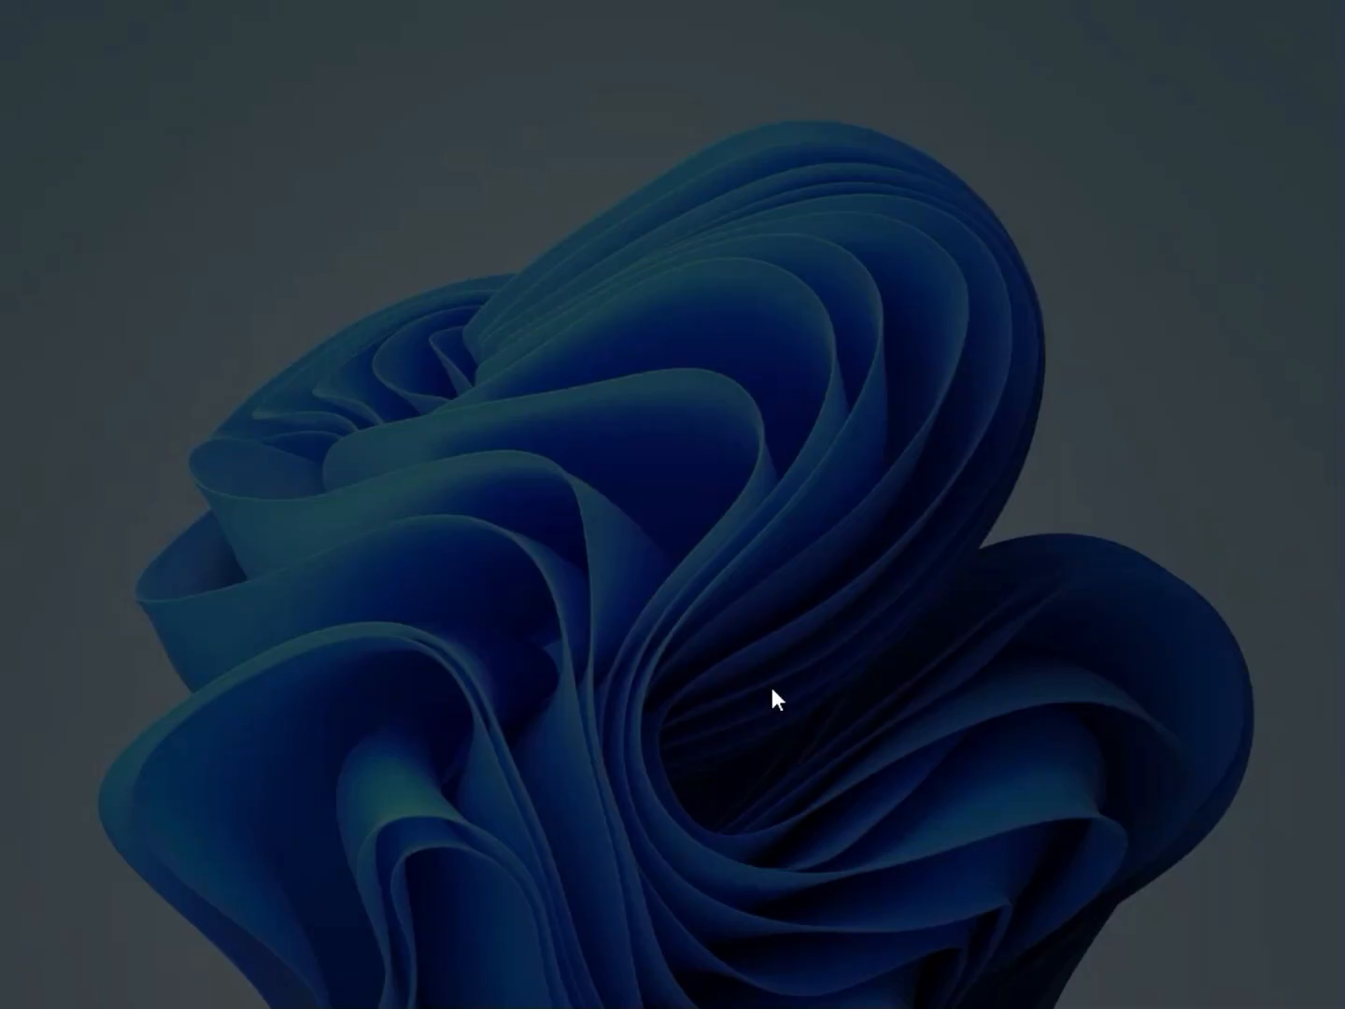
{"action": "left_click", "coordinate": [523, 710]}
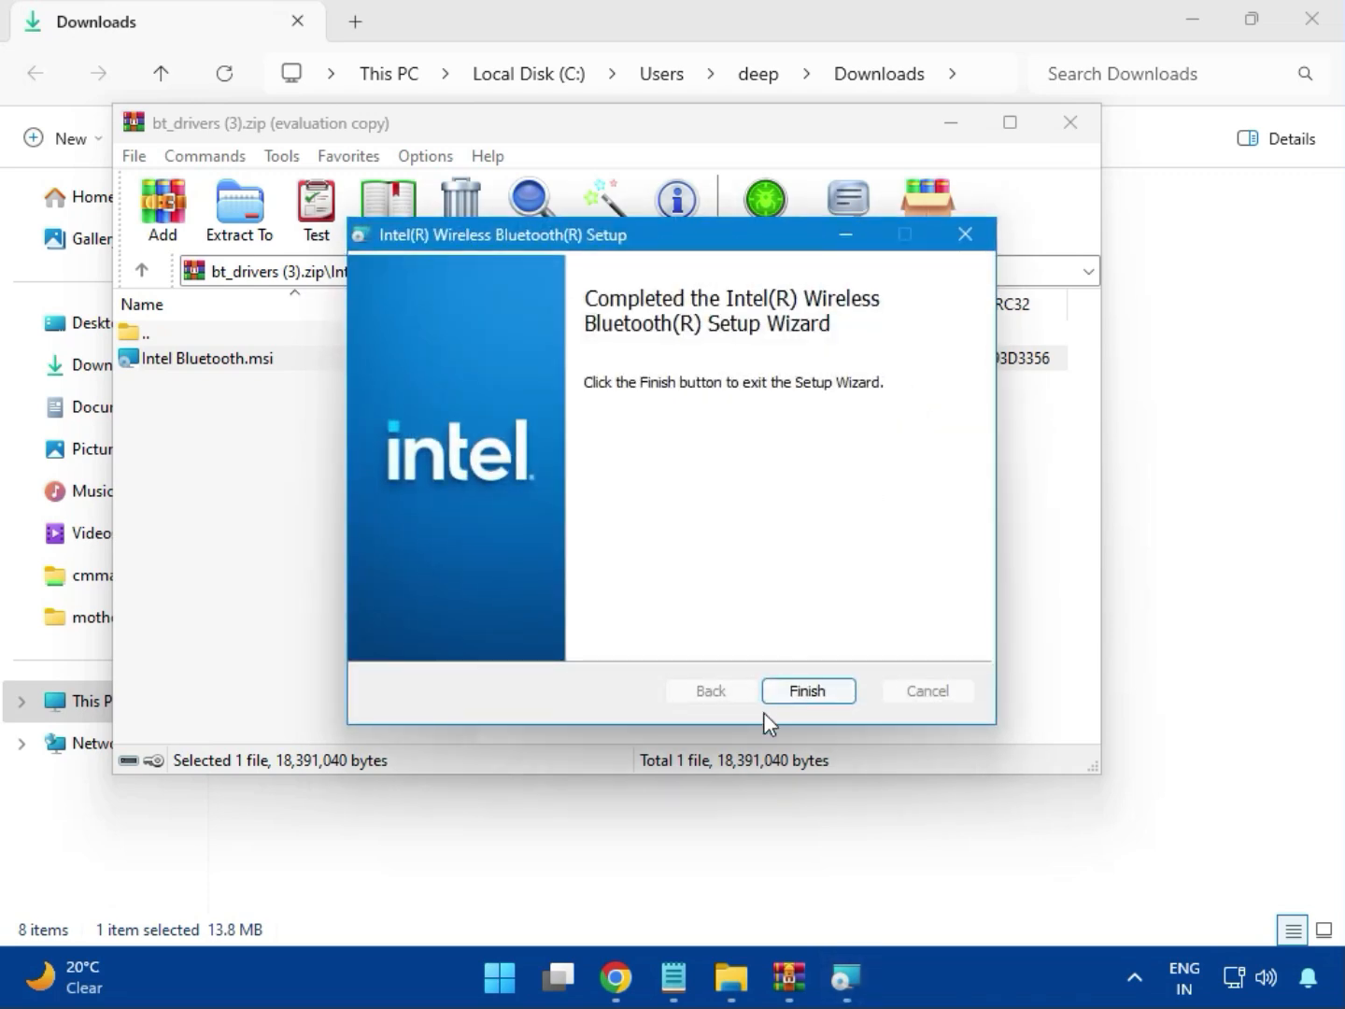
{"action": "left_click", "coordinate": [809, 693]}
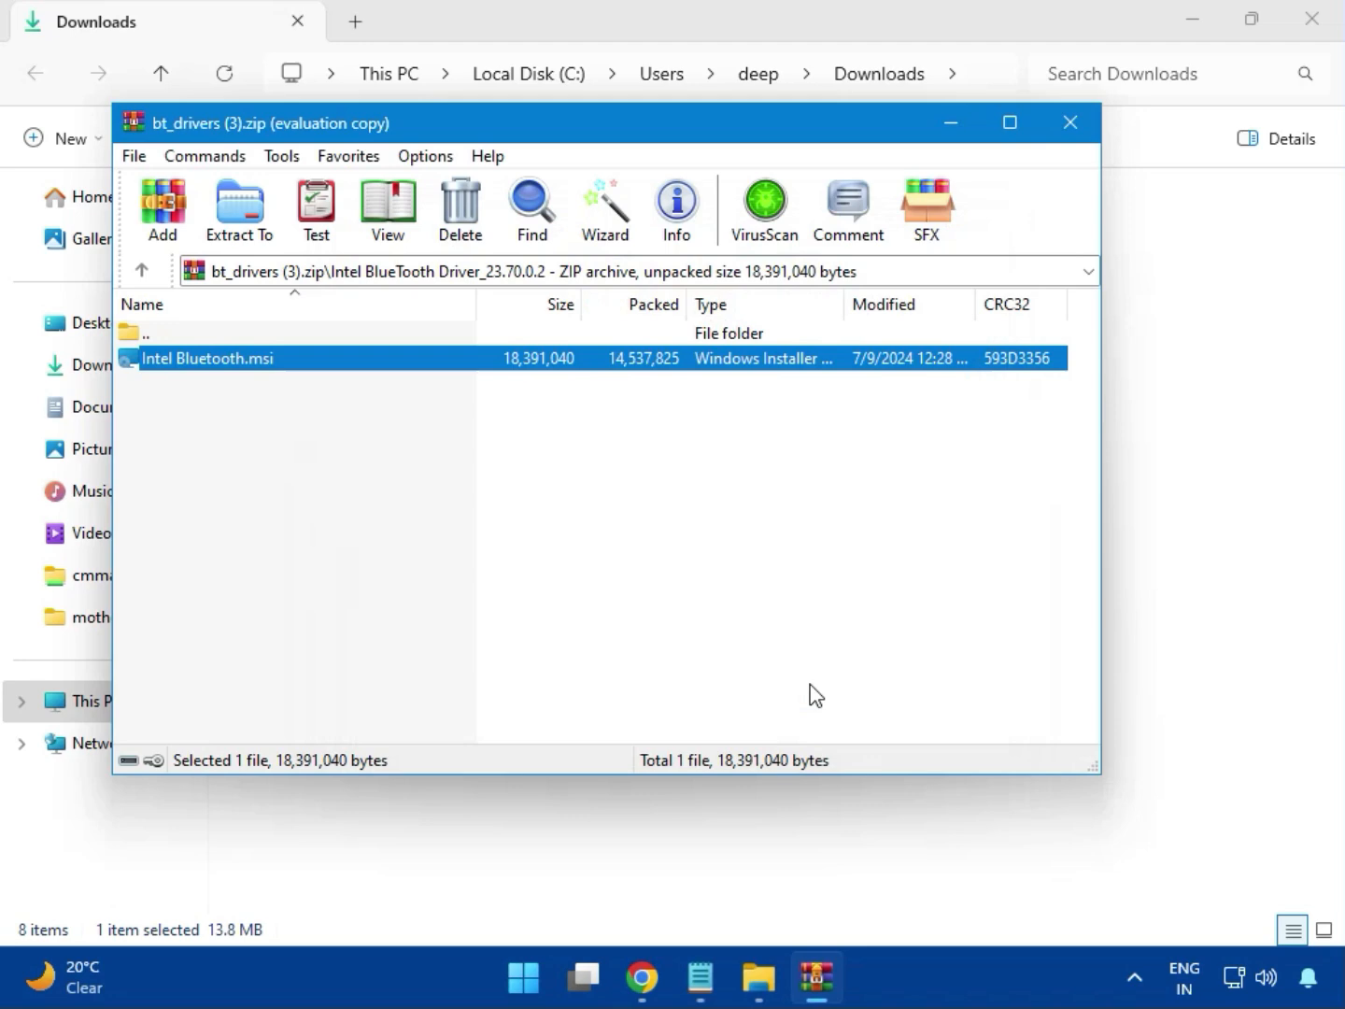
{"action": "left_click", "coordinate": [1077, 128]}
- Open the Intel_Network_inf_w11 (8).zip archive and enter its W11 folder
{"action": "left_click", "coordinate": [350, 350]}
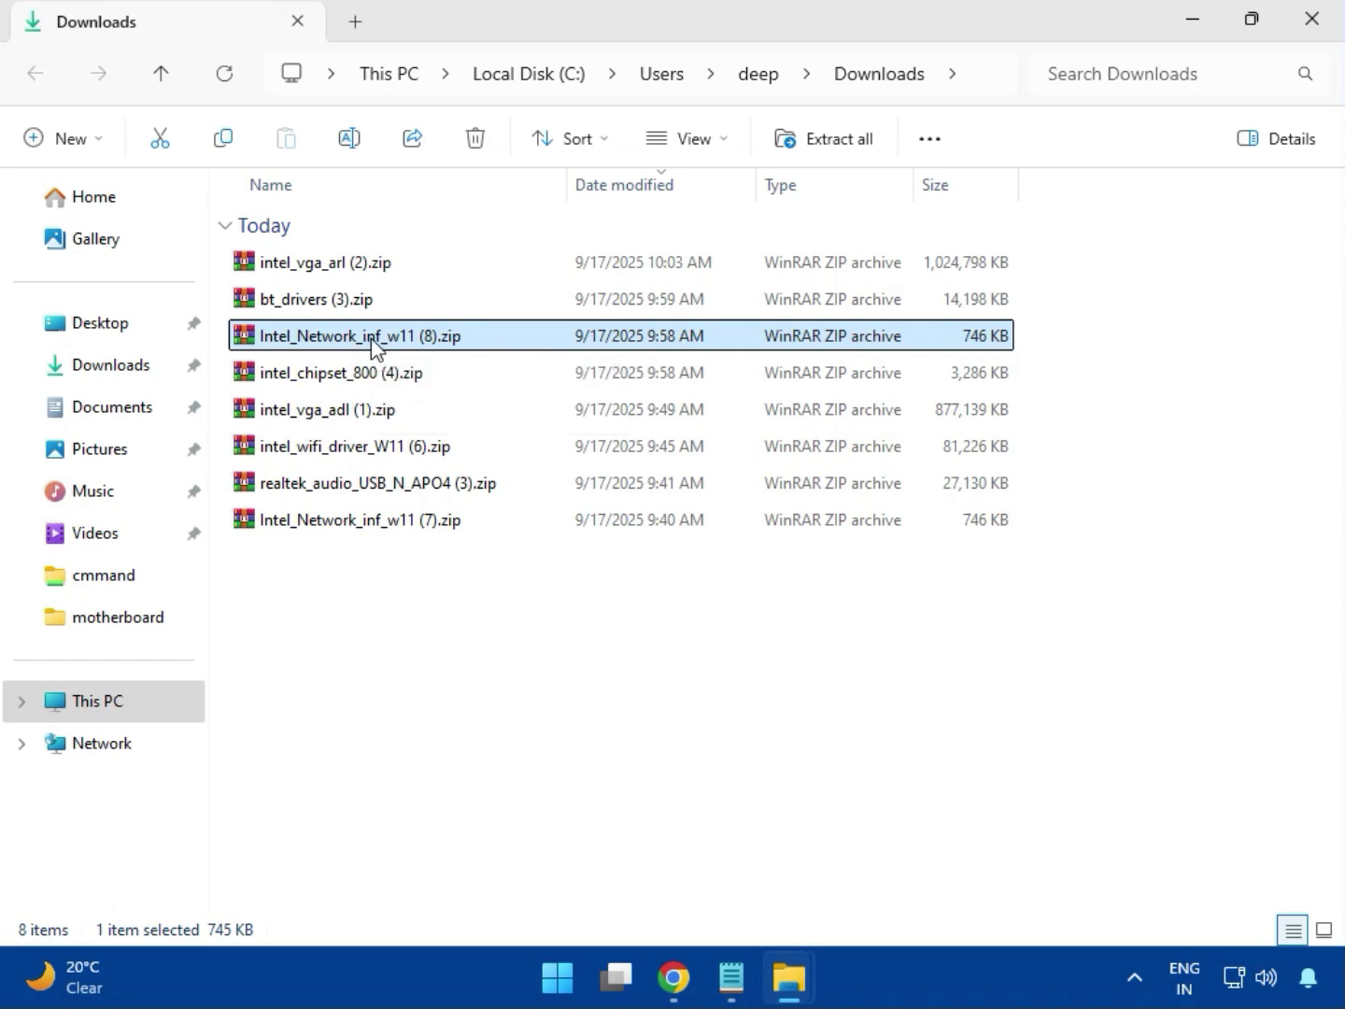
{"action": "double_click", "coordinate": [370, 337]}
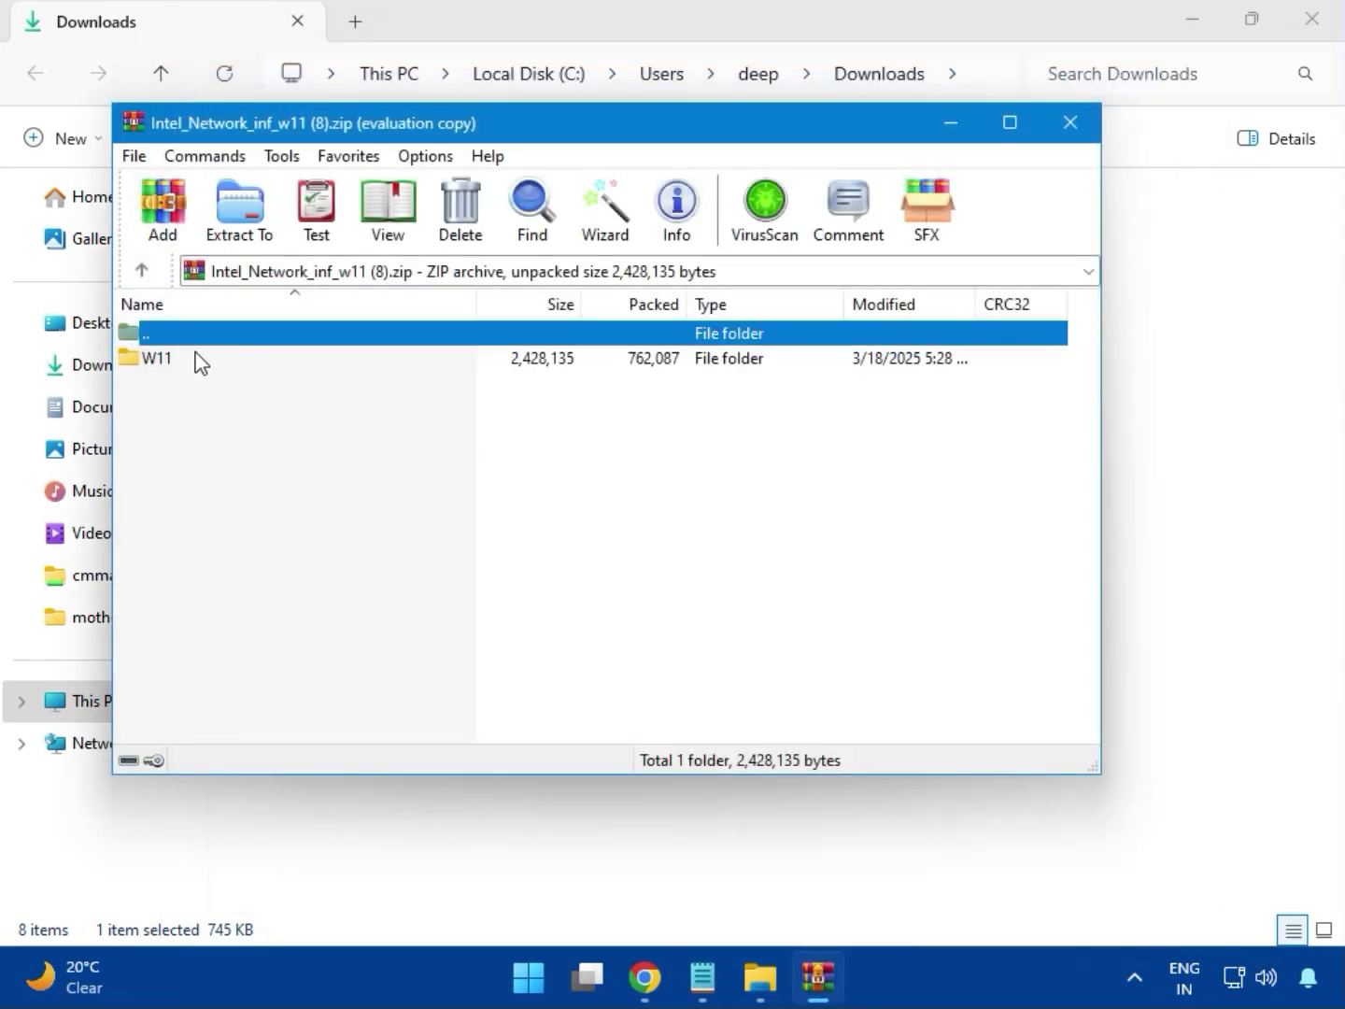
{"action": "left_click", "coordinate": [165, 369]}
{"action": "double_click", "coordinate": [168, 373]}
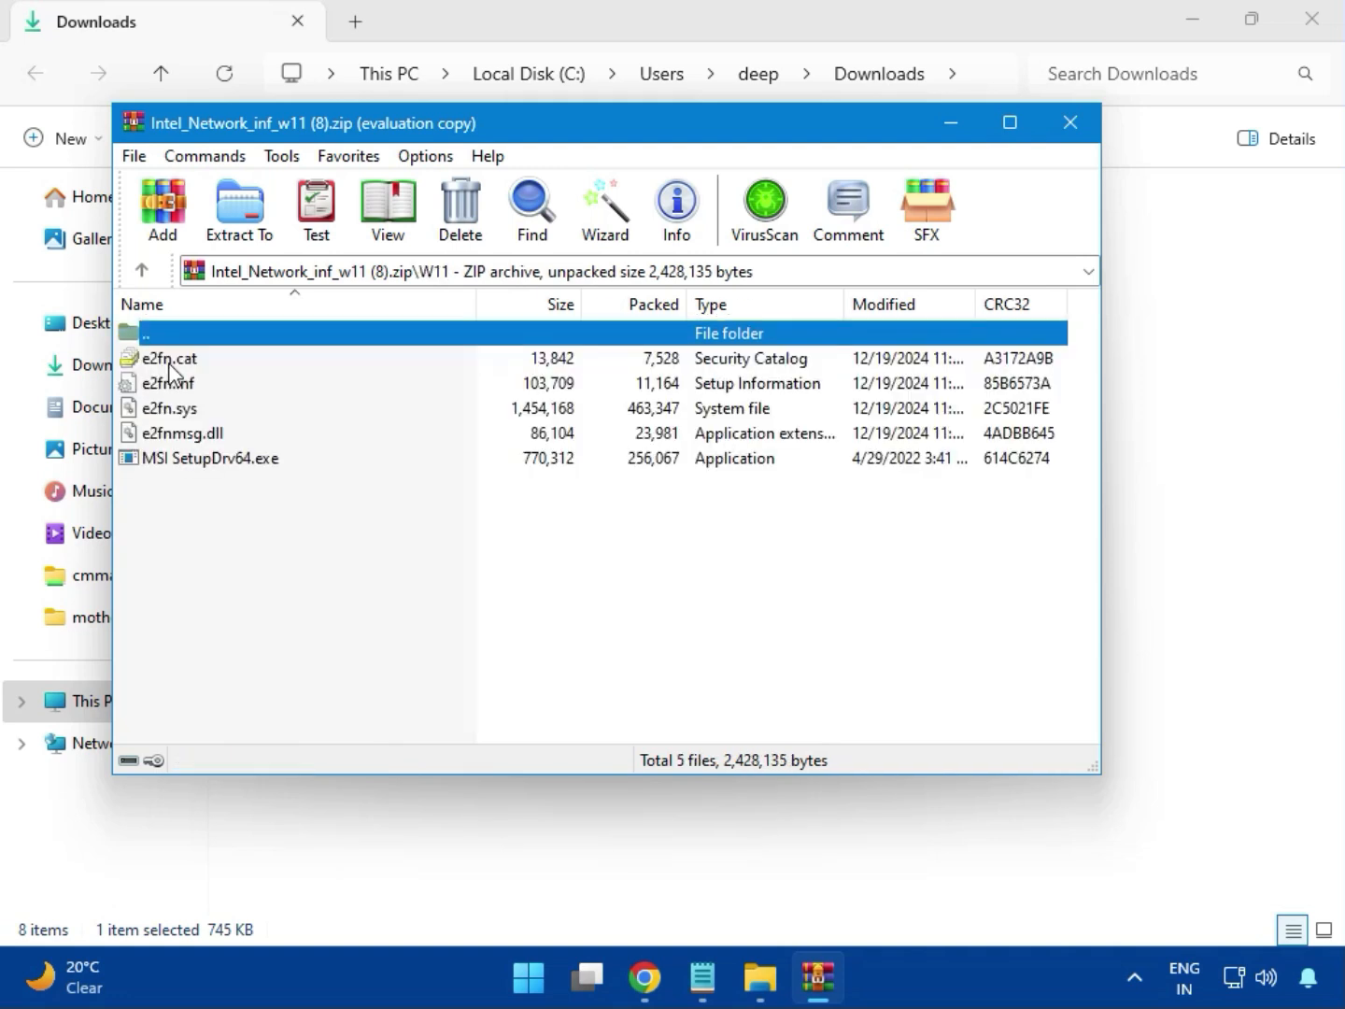
- Run MSI SetupDrv64.exe with permission to change the device, and close the setup tool and the network archive
{"action": "double_click", "coordinate": [245, 461]}
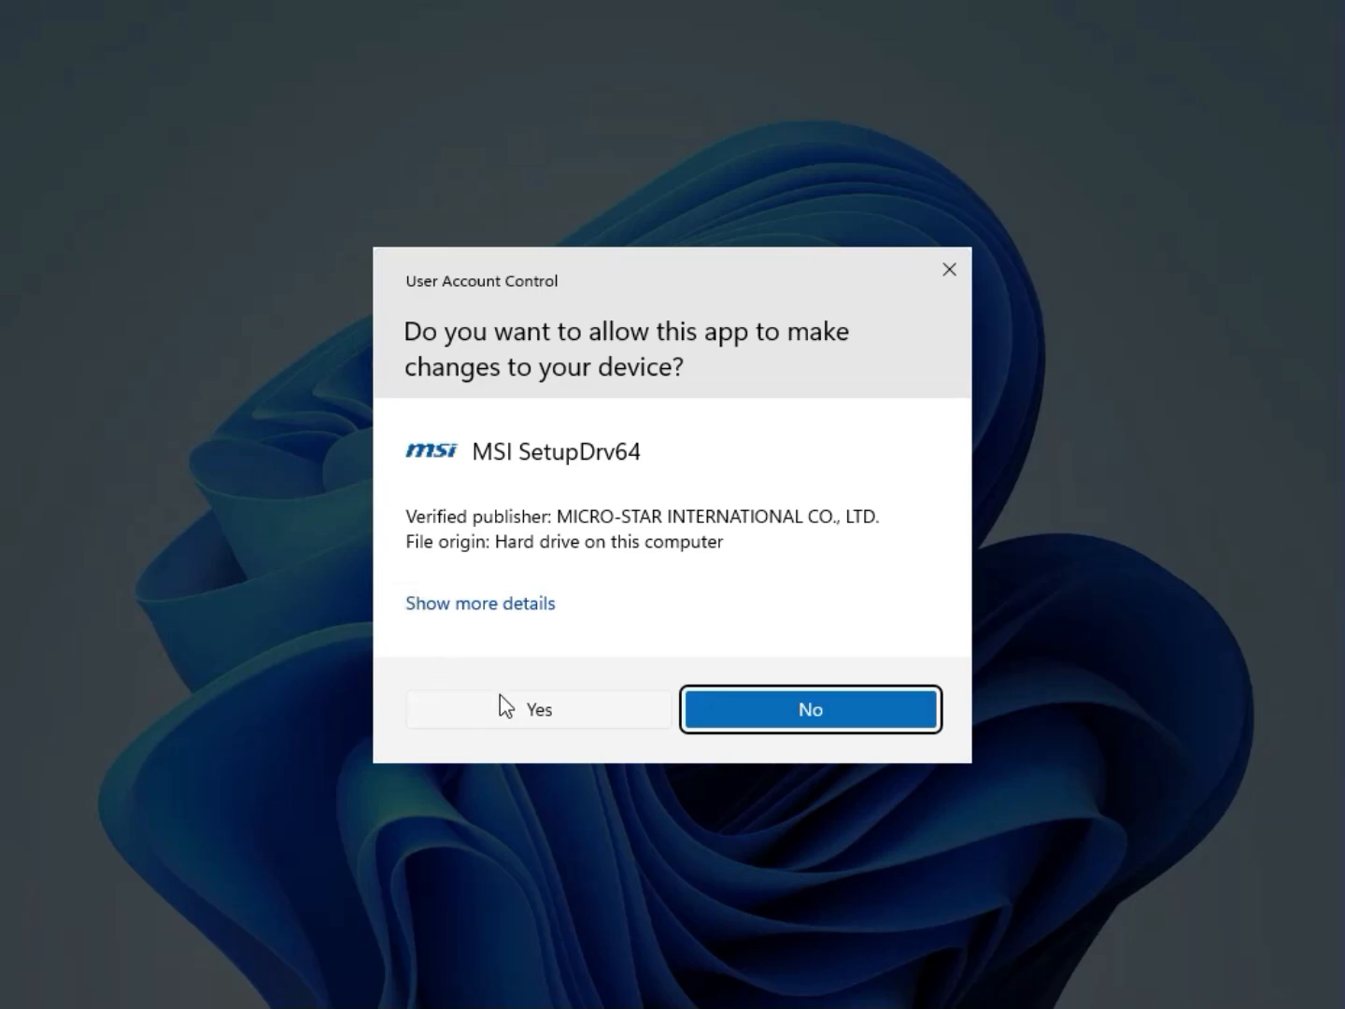
{"action": "left_click", "coordinate": [500, 697]}
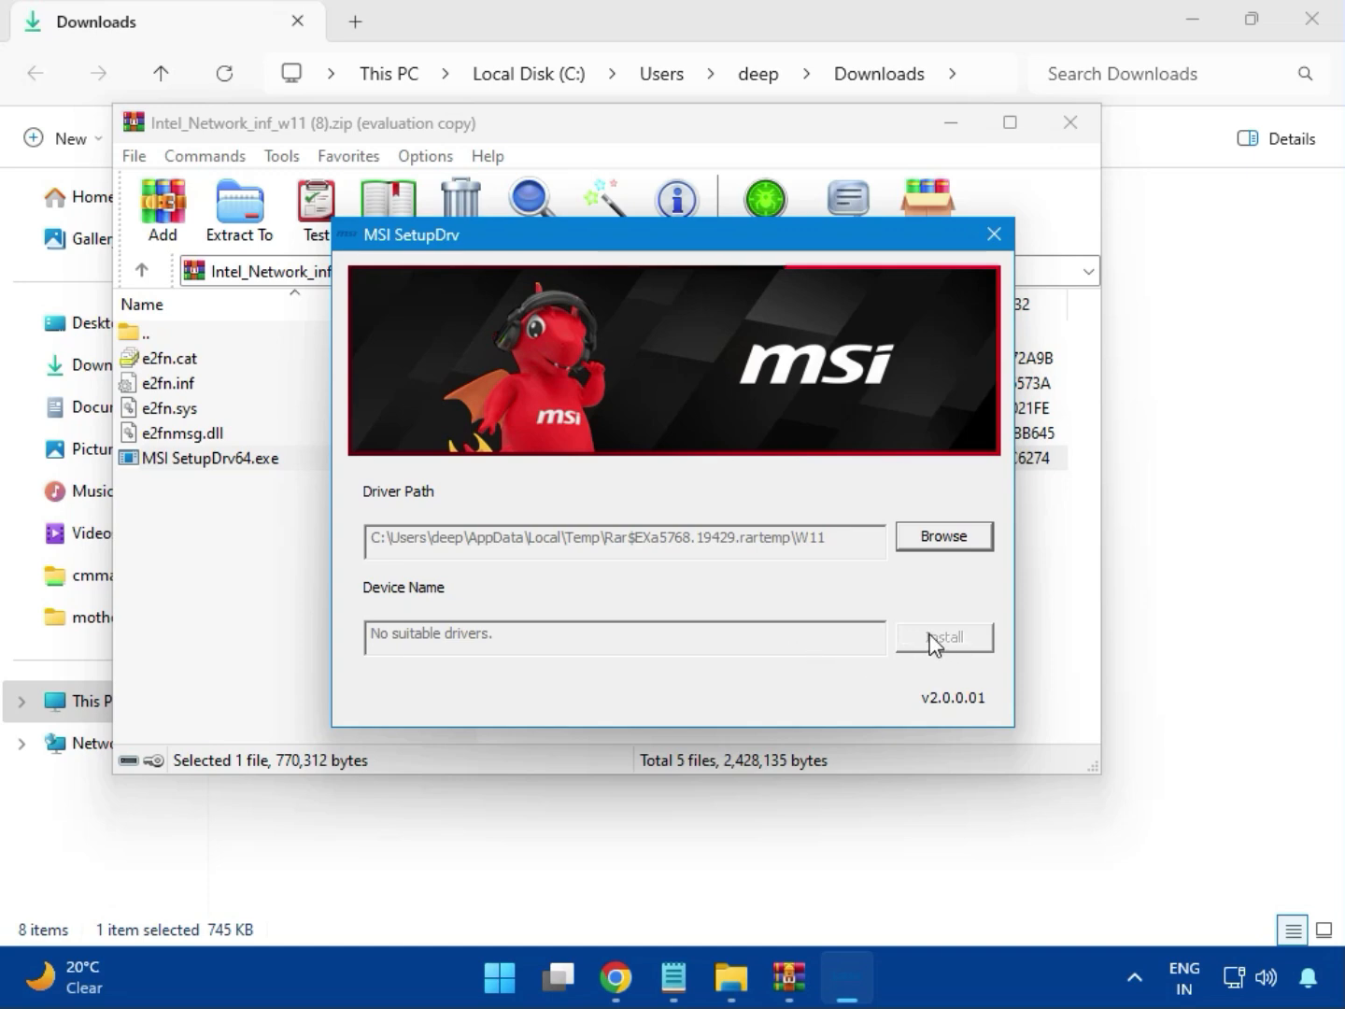
{"action": "left_click", "coordinate": [994, 234]}
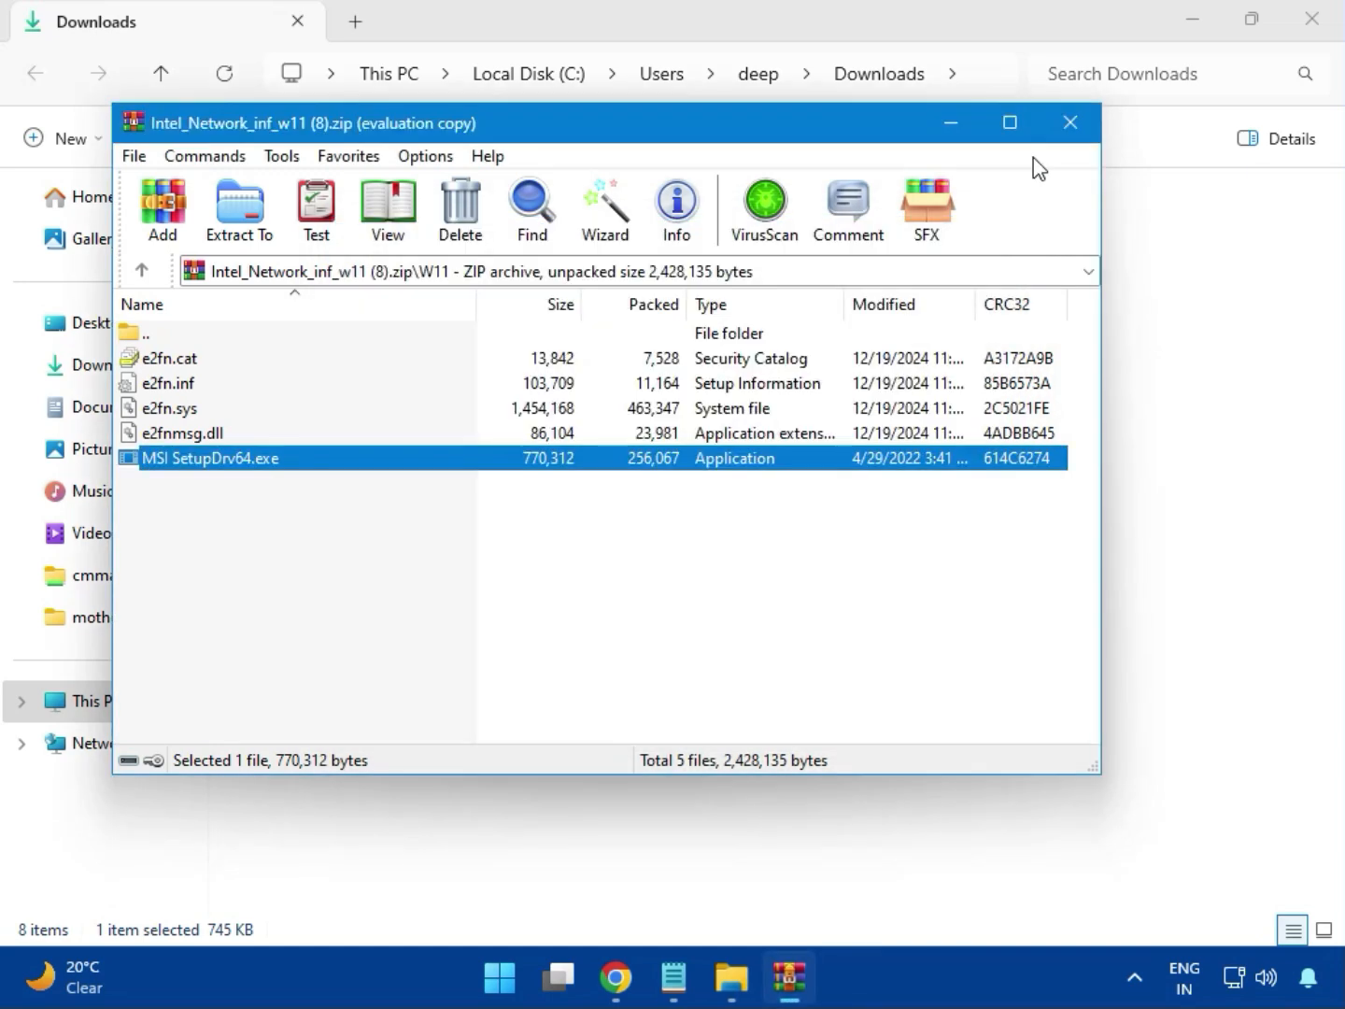
{"action": "left_click", "coordinate": [1070, 128]}
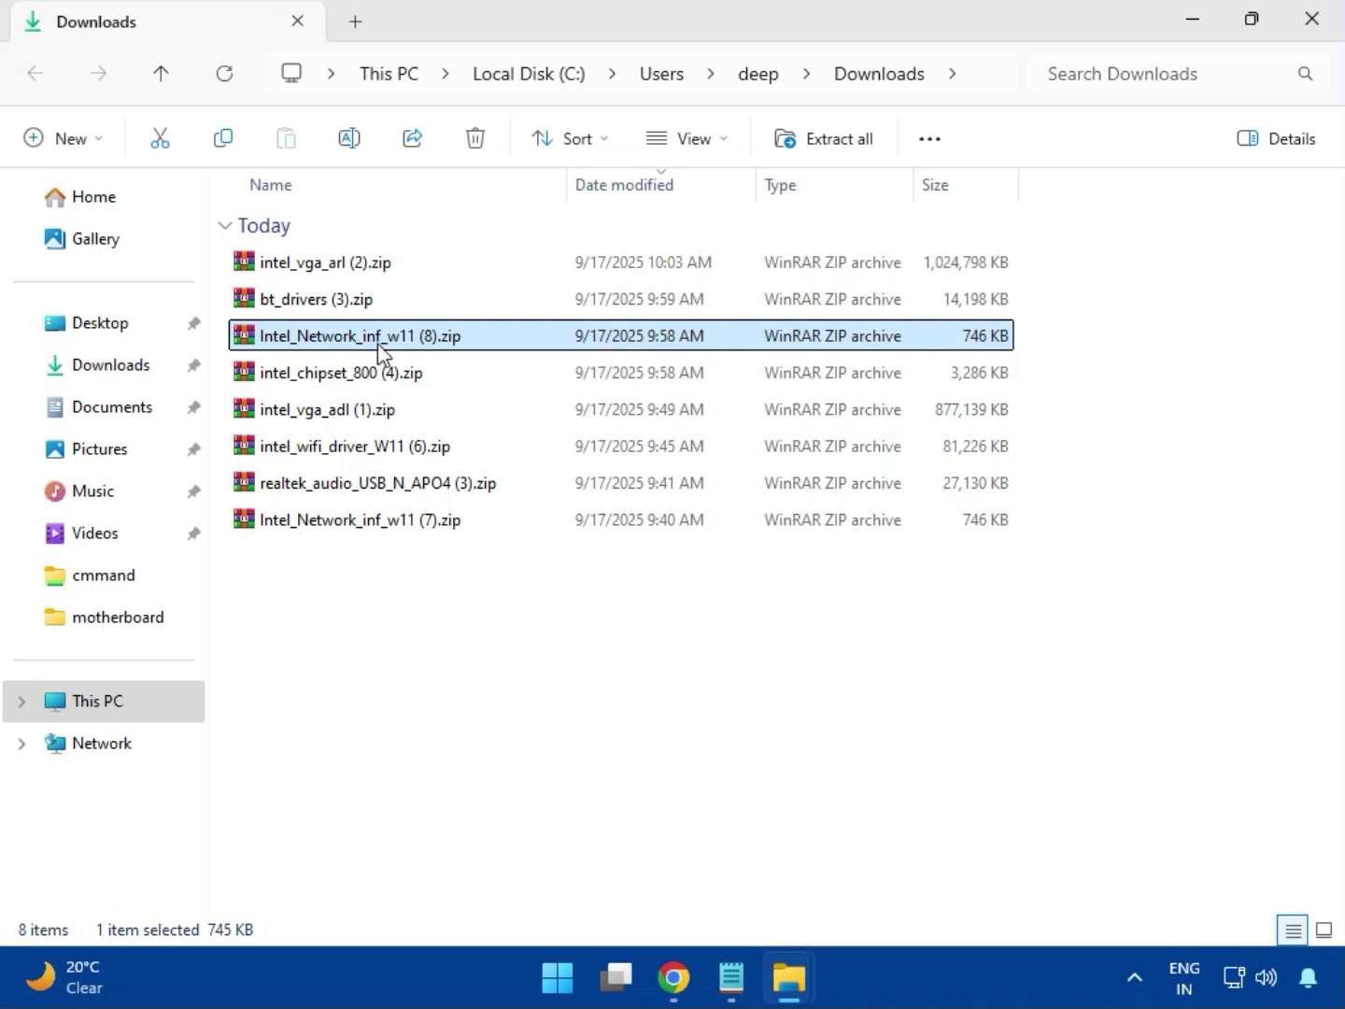
- Open the intel_chipset_800 (4).zip archive, dismiss the WinRAR license reminder and enter the Intel Chipset Driver_10.1.20062.8627 folder
{"action": "left_click", "coordinate": [308, 380]}
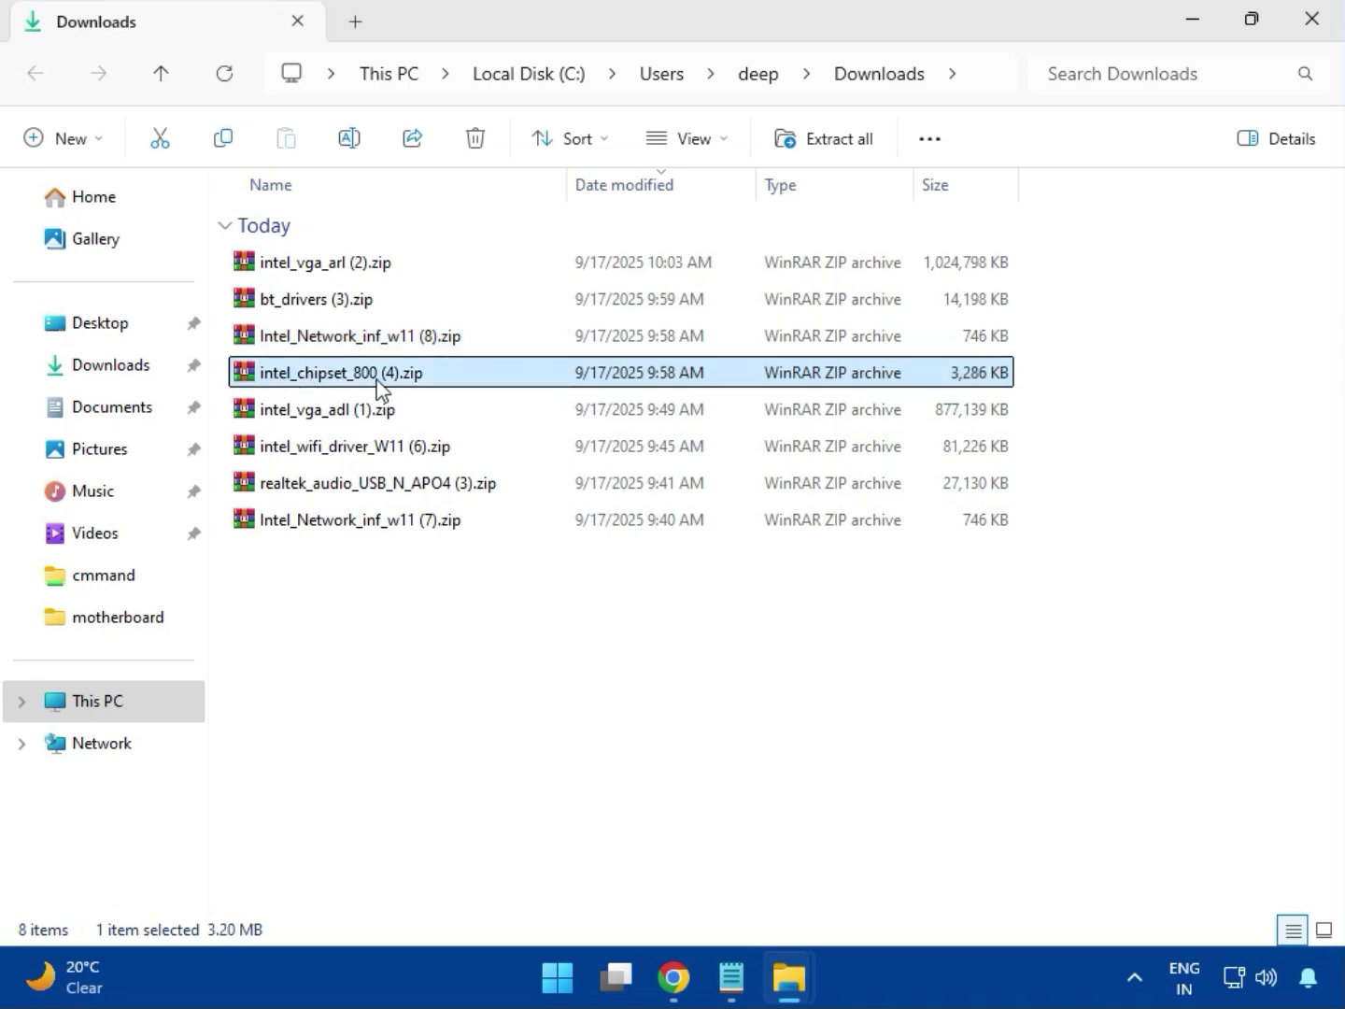
{"action": "double_click", "coordinate": [379, 373]}
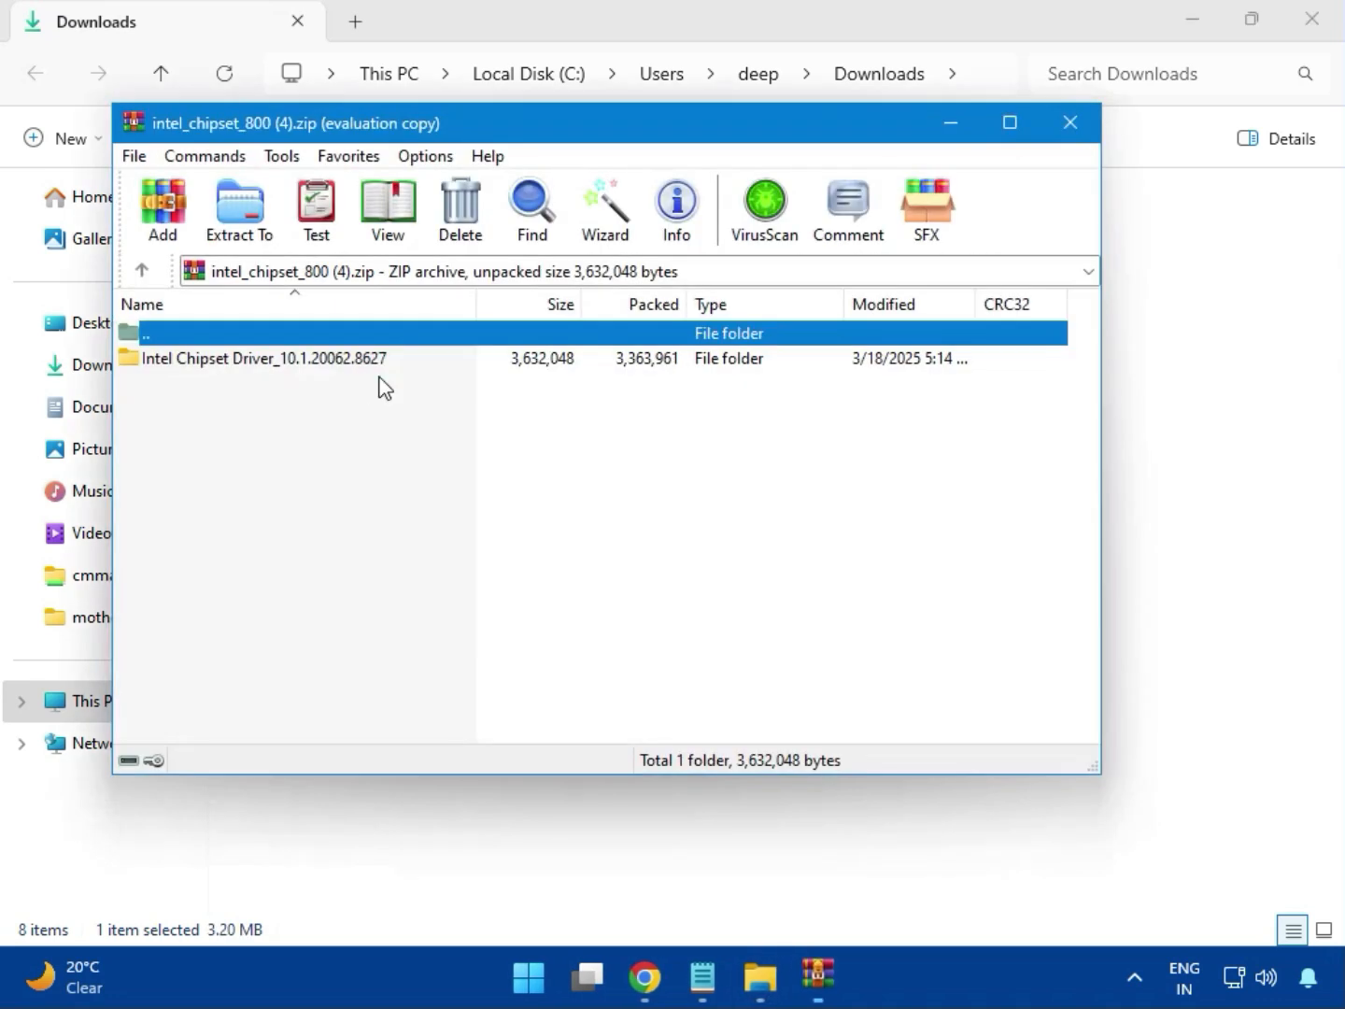
{"action": "left_click", "coordinate": [191, 366]}
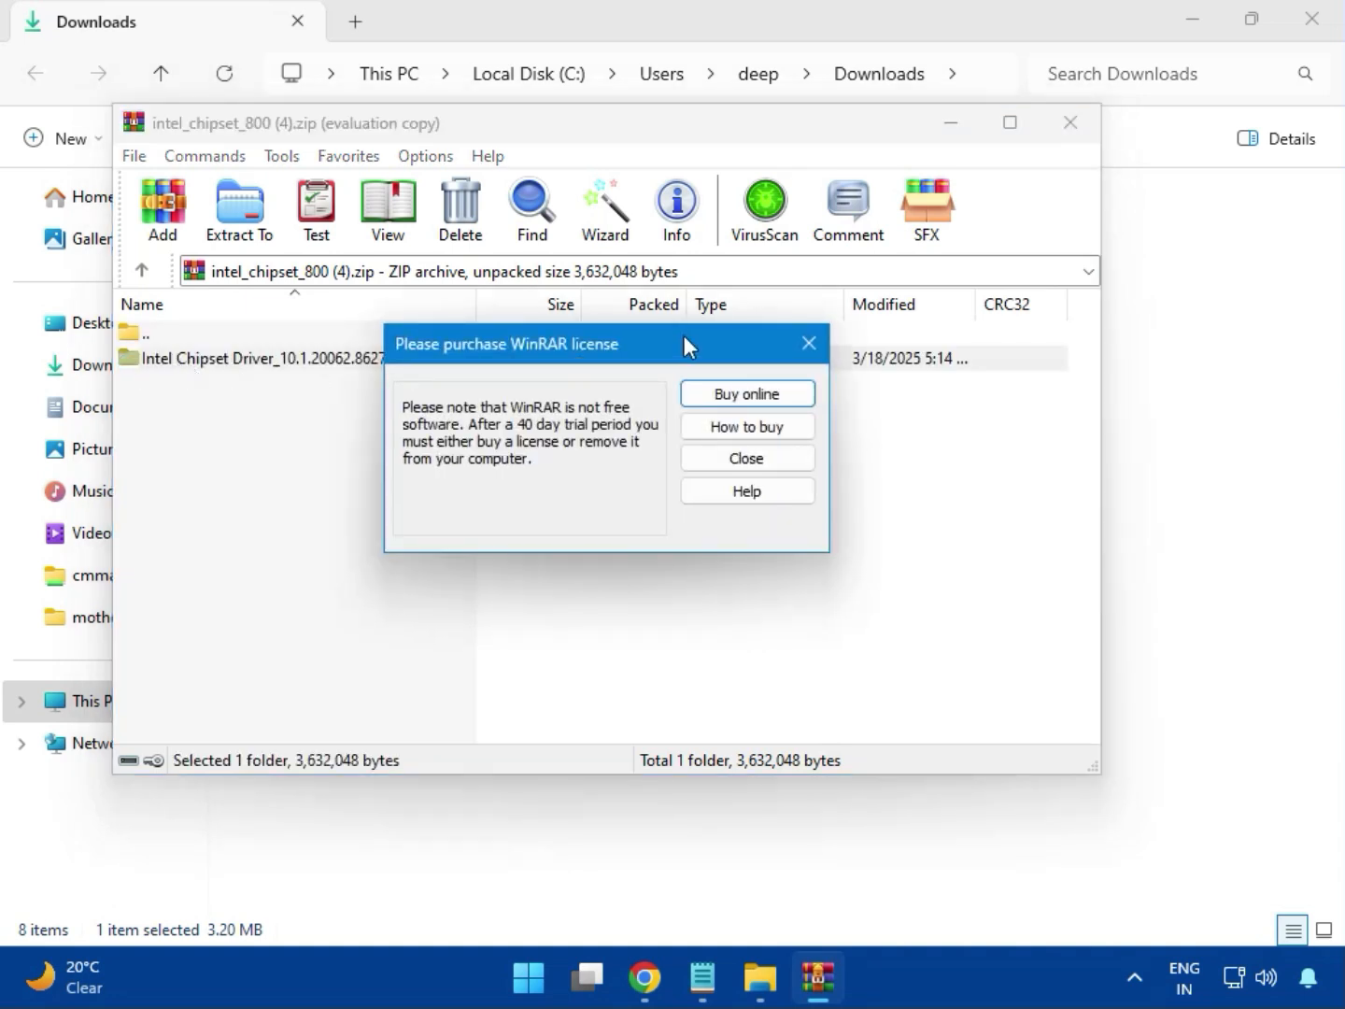
{"action": "left_click", "coordinate": [805, 342]}
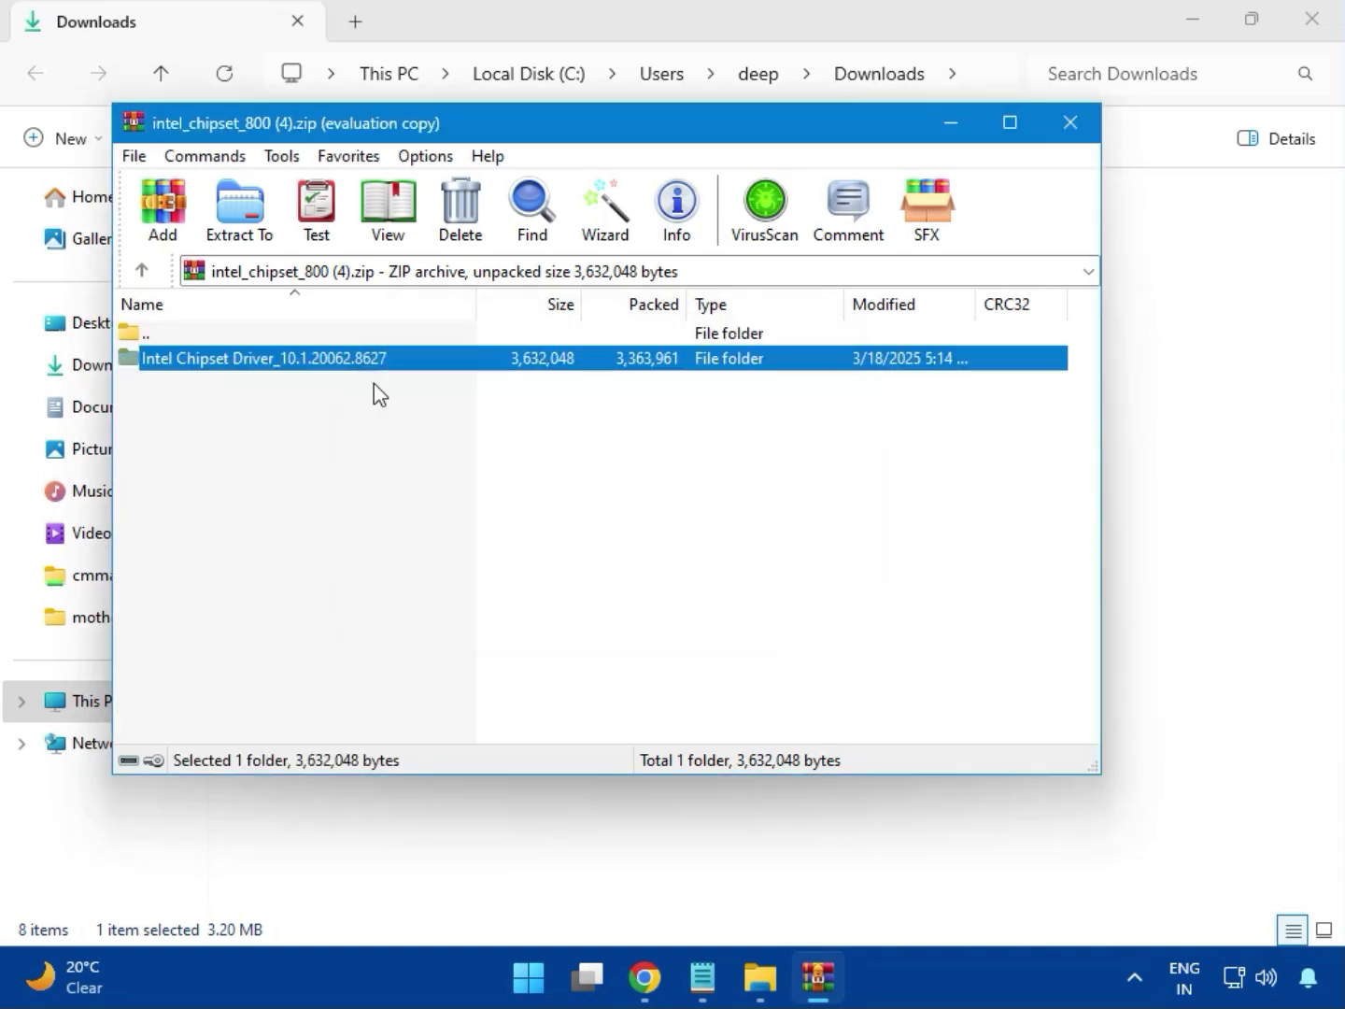
{"action": "double_click", "coordinate": [330, 366]}
- Try to install the Intel Chipset Device Software from SetupChipset.exe with permission to change the device, and close the setup and archive
{"action": "double_click", "coordinate": [216, 366]}
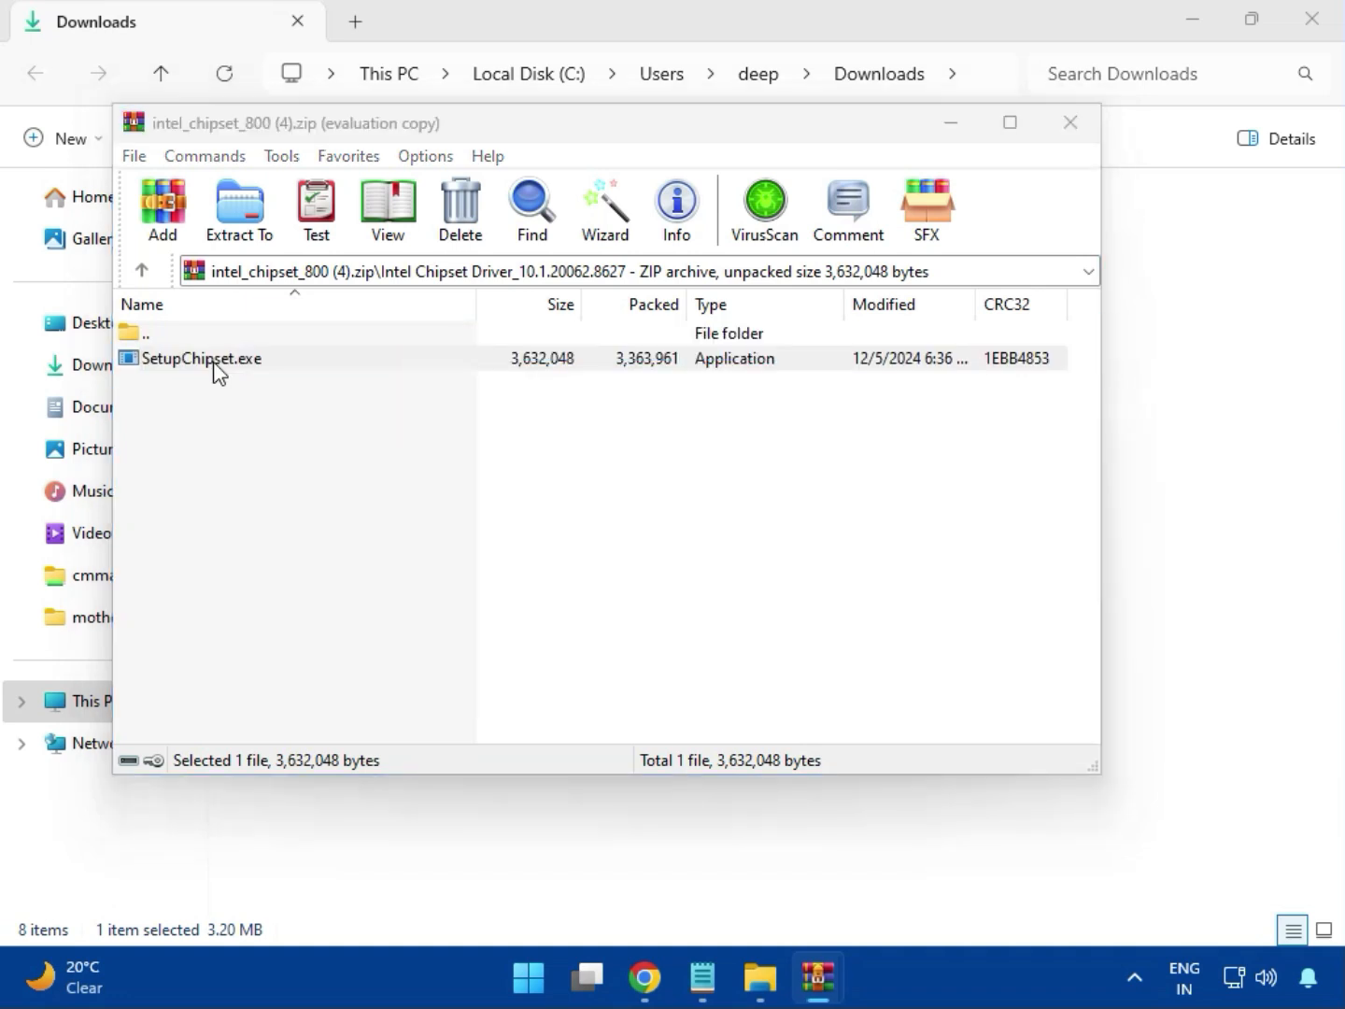
{"action": "double_click", "coordinate": [215, 366]}
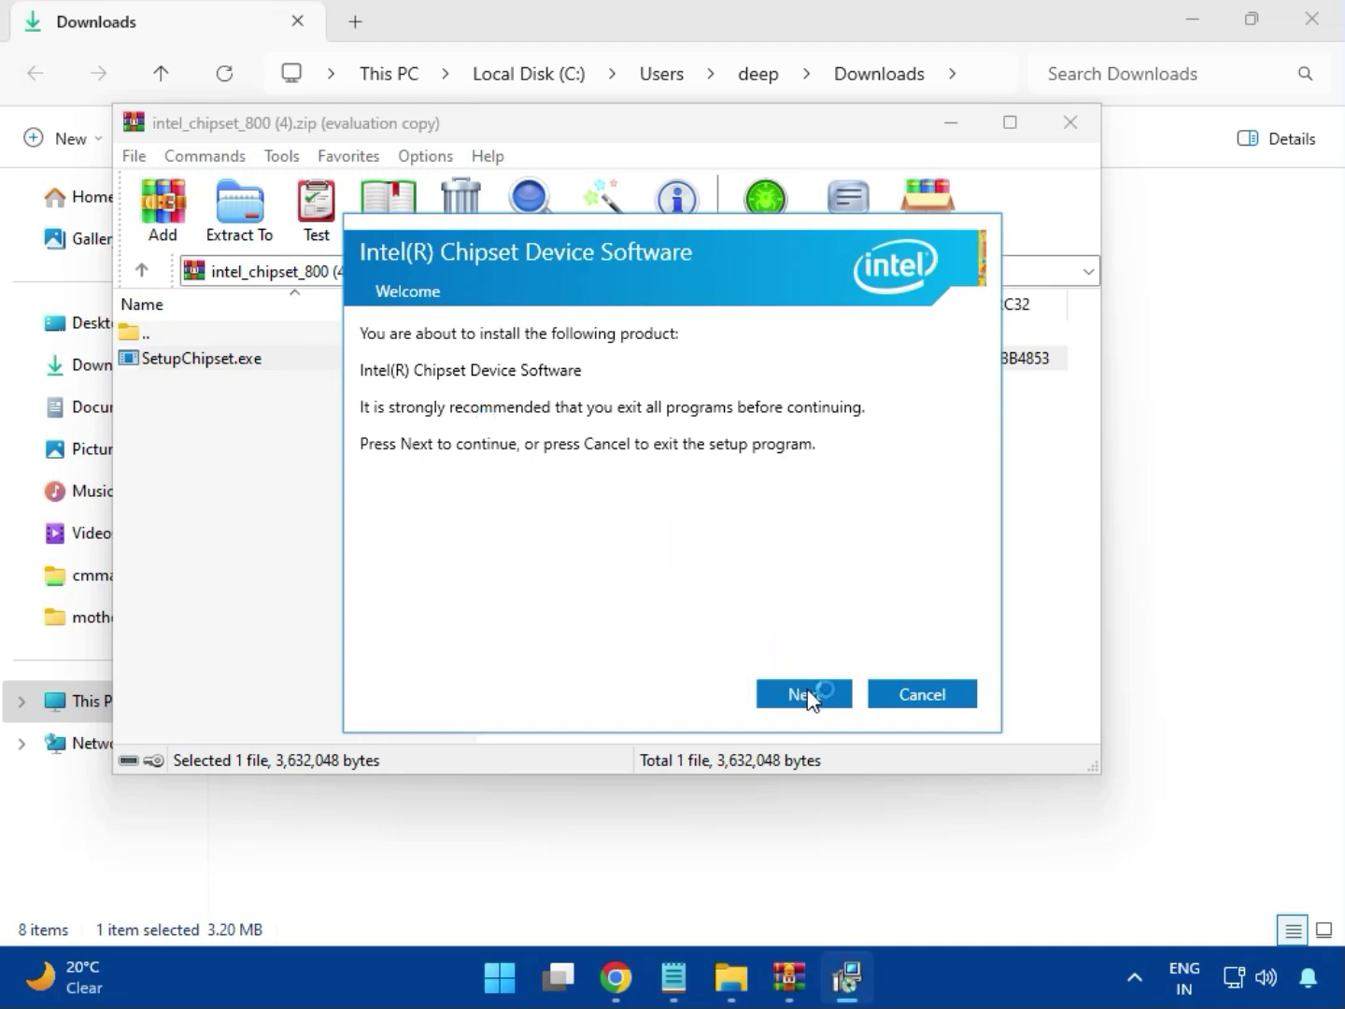
{"action": "left_click", "coordinate": [806, 692]}
{"action": "left_click", "coordinate": [805, 691]}
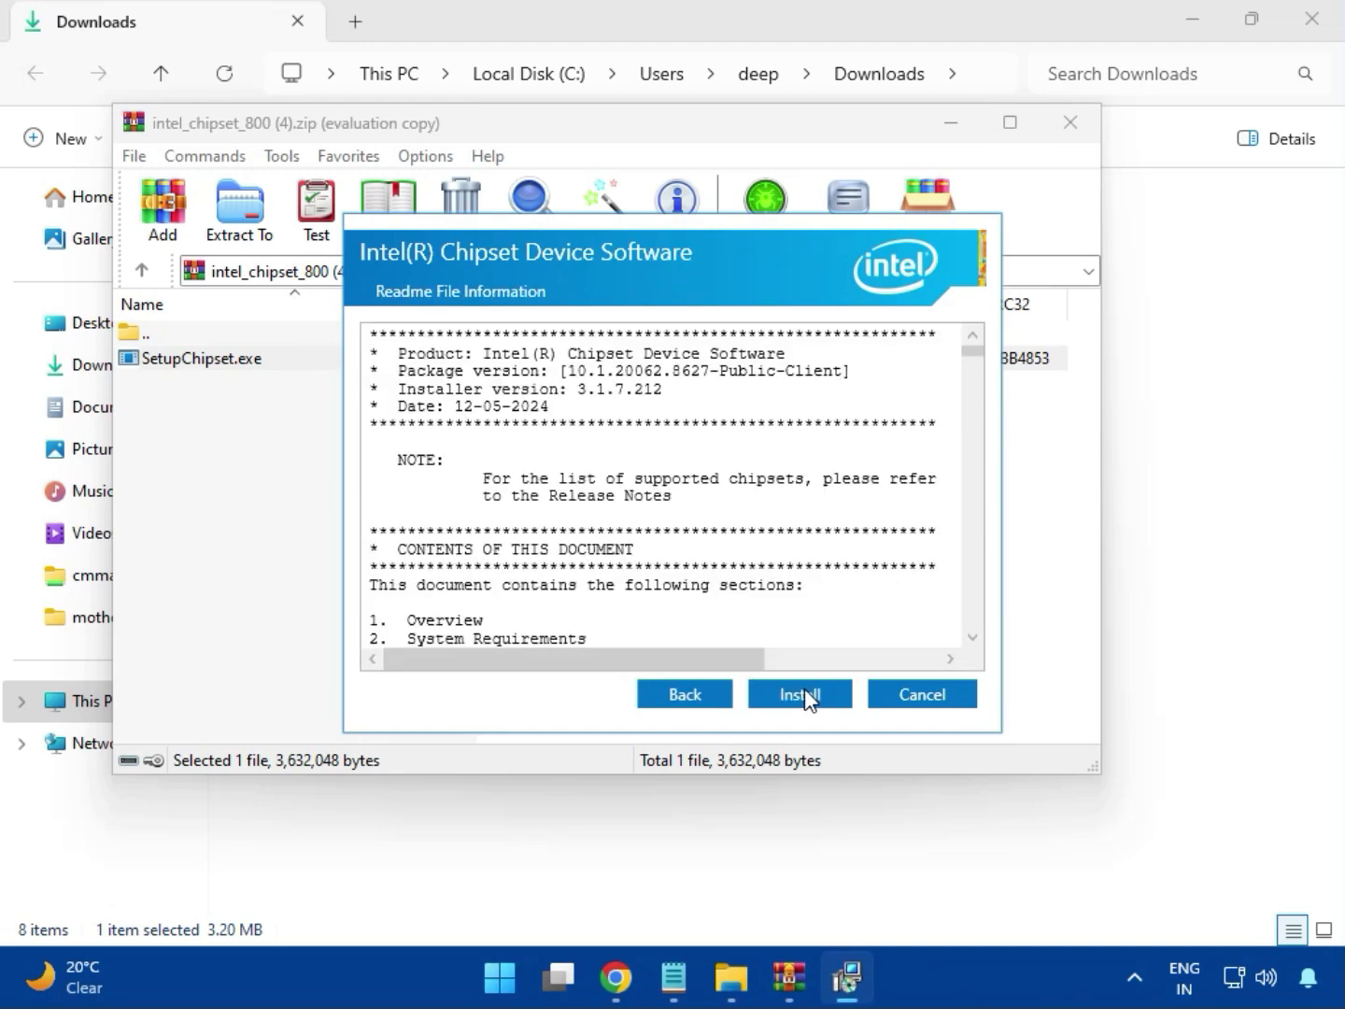
{"action": "left_click", "coordinate": [804, 693]}
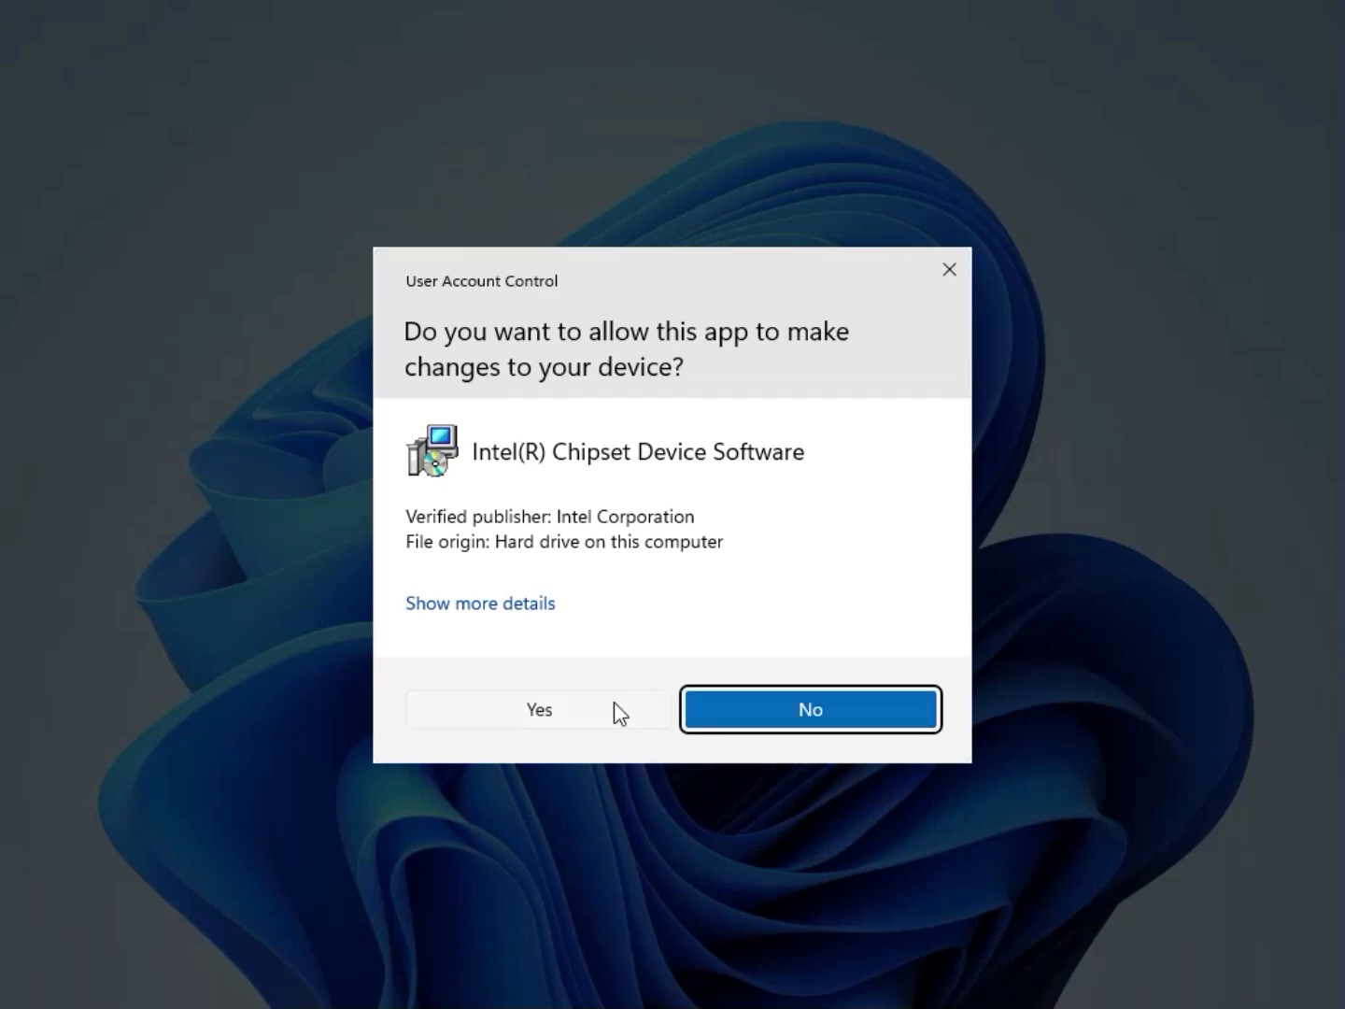
{"action": "left_click", "coordinate": [613, 705]}
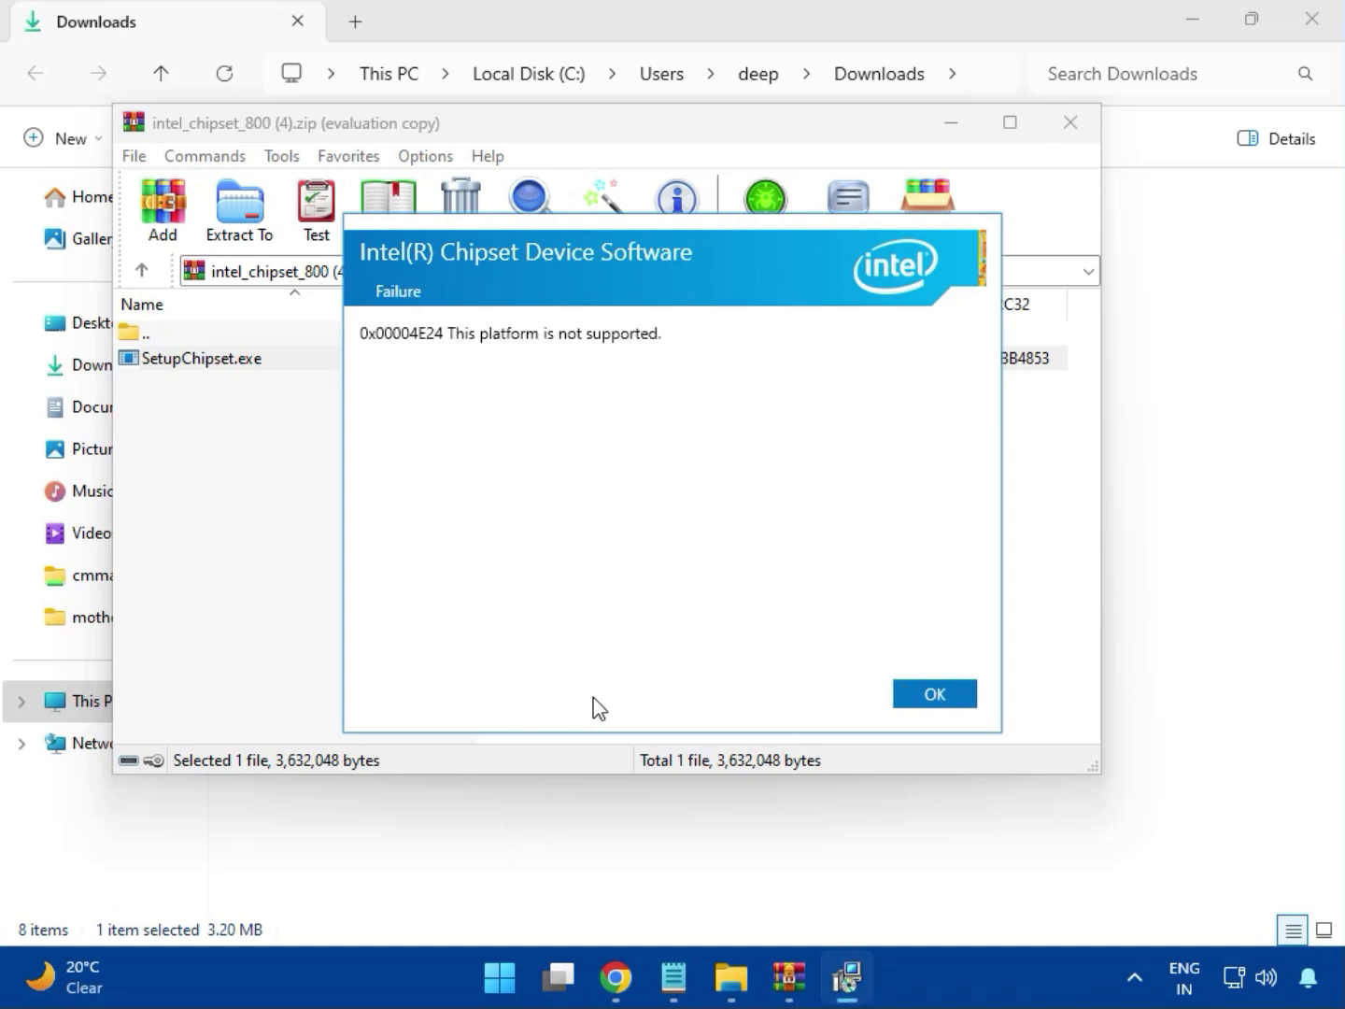
{"action": "left_click", "coordinate": [916, 698]}
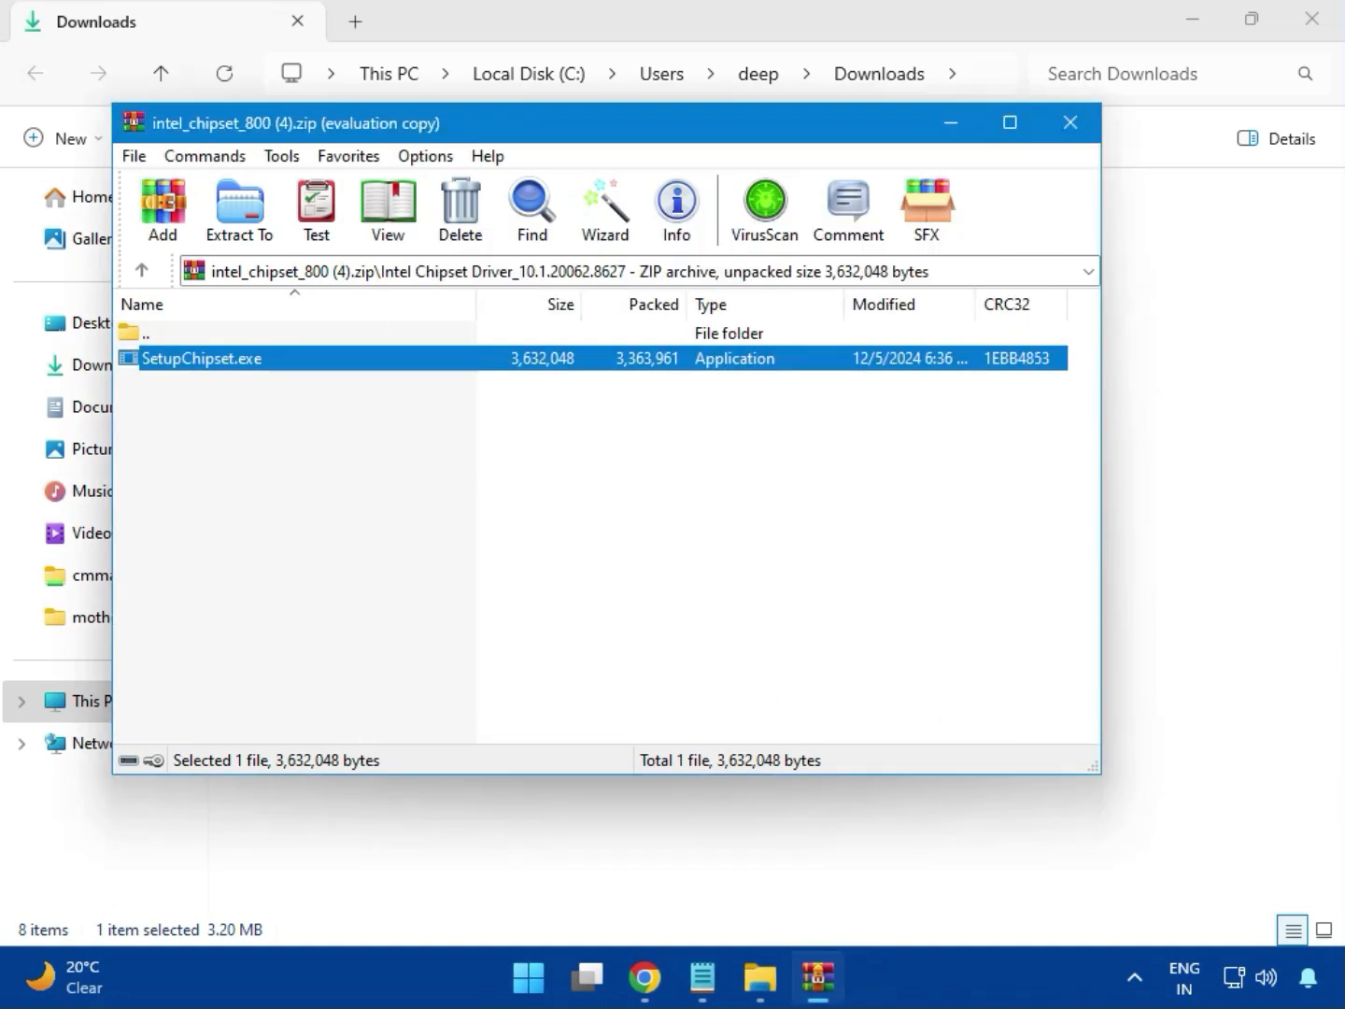
{"action": "left_click", "coordinate": [1070, 123]}
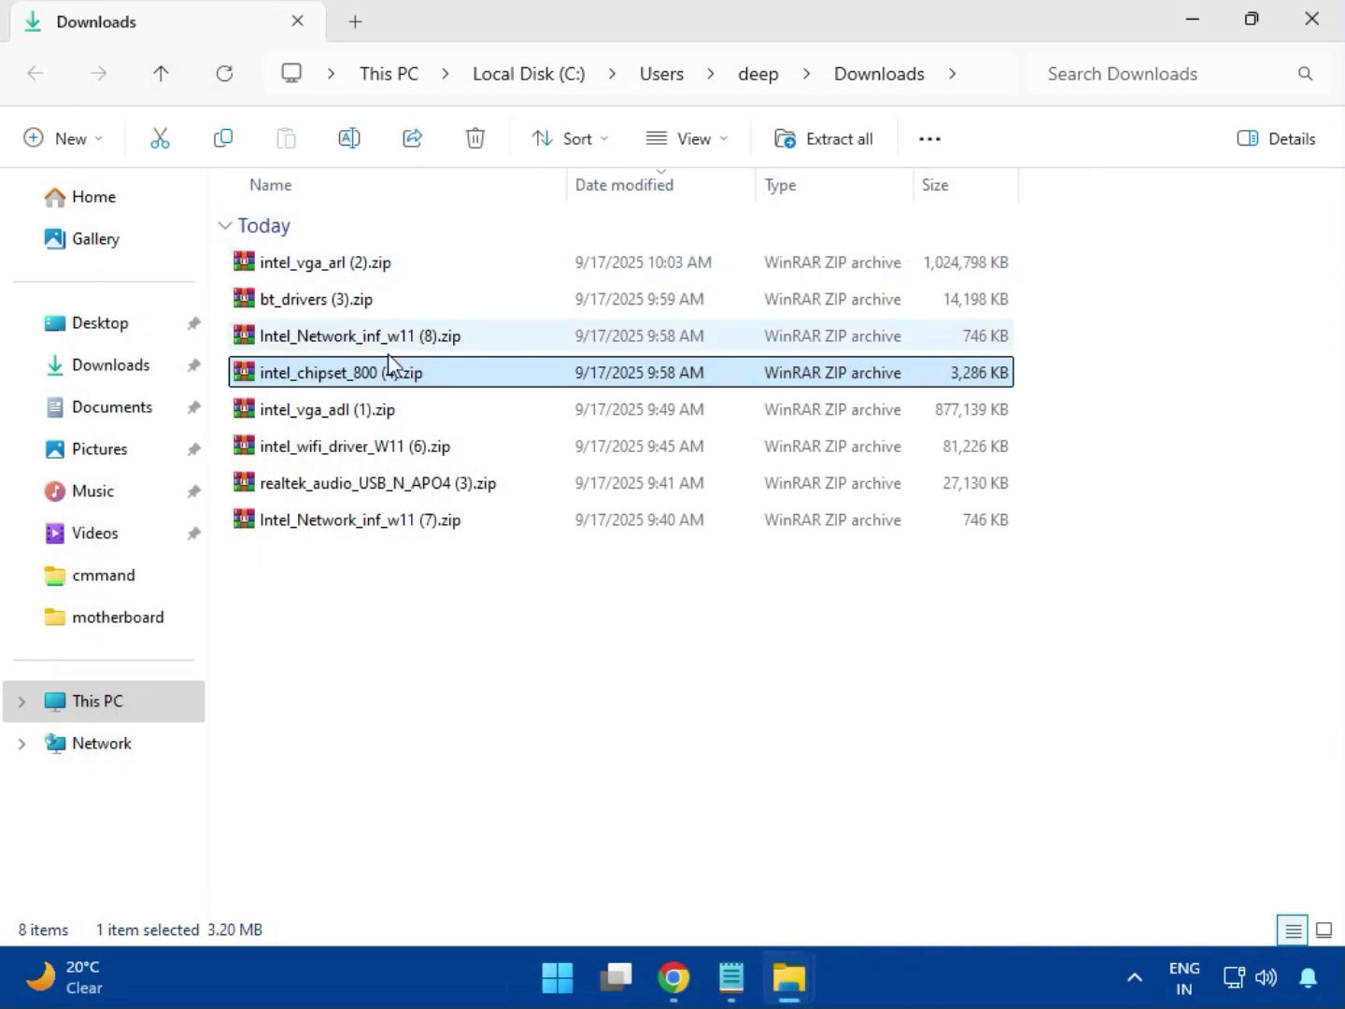
{"action": "left_click", "coordinate": [343, 418]}
{"action": "double_click", "coordinate": [341, 408]}
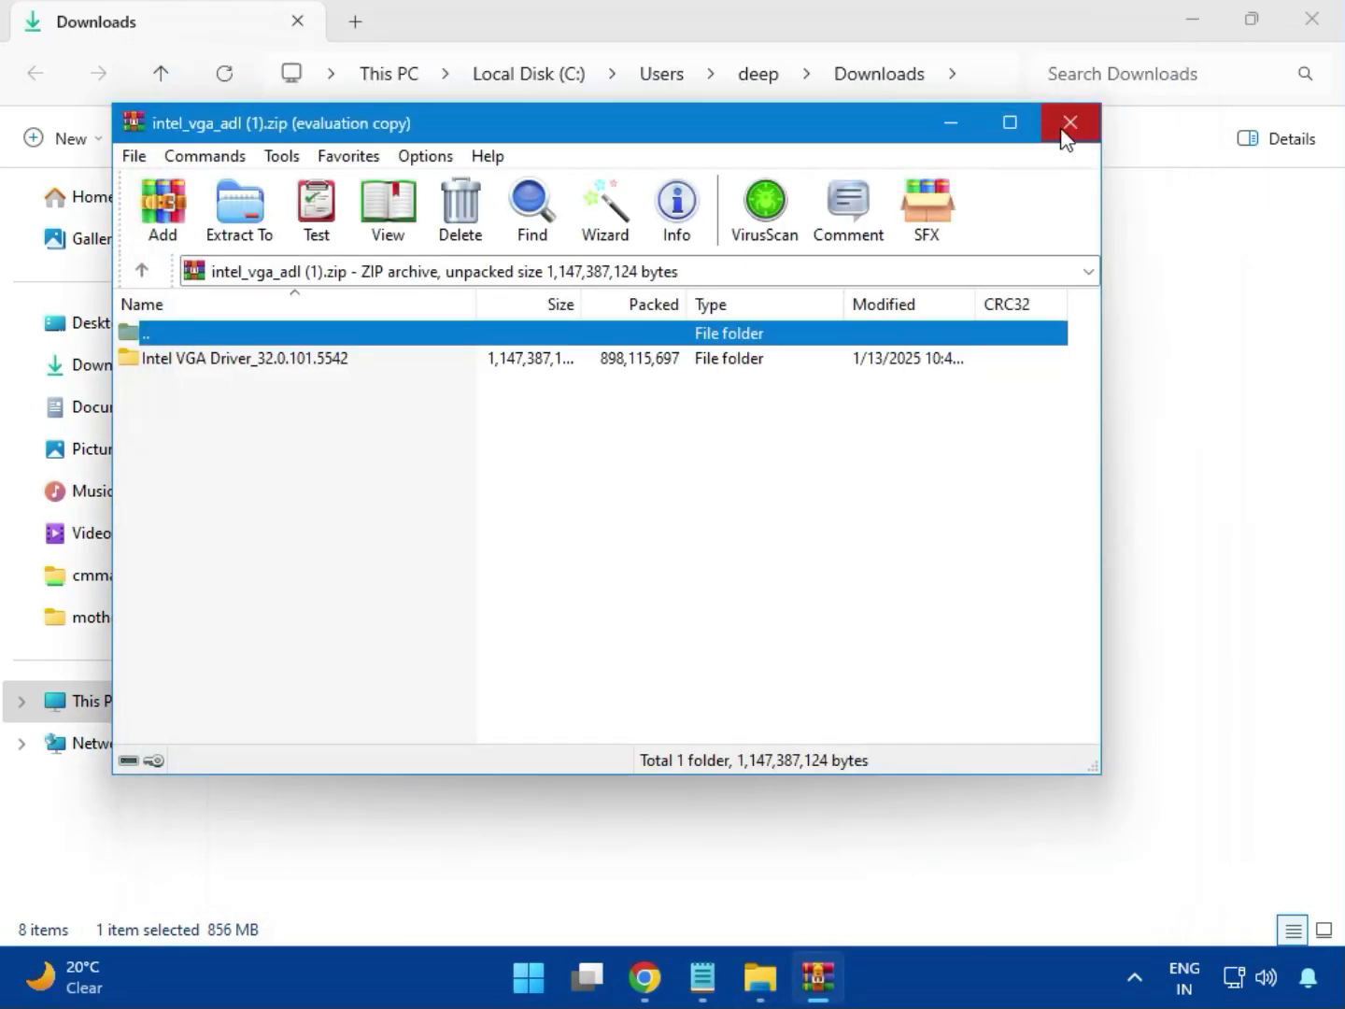
{"action": "left_click", "coordinate": [1071, 122]}
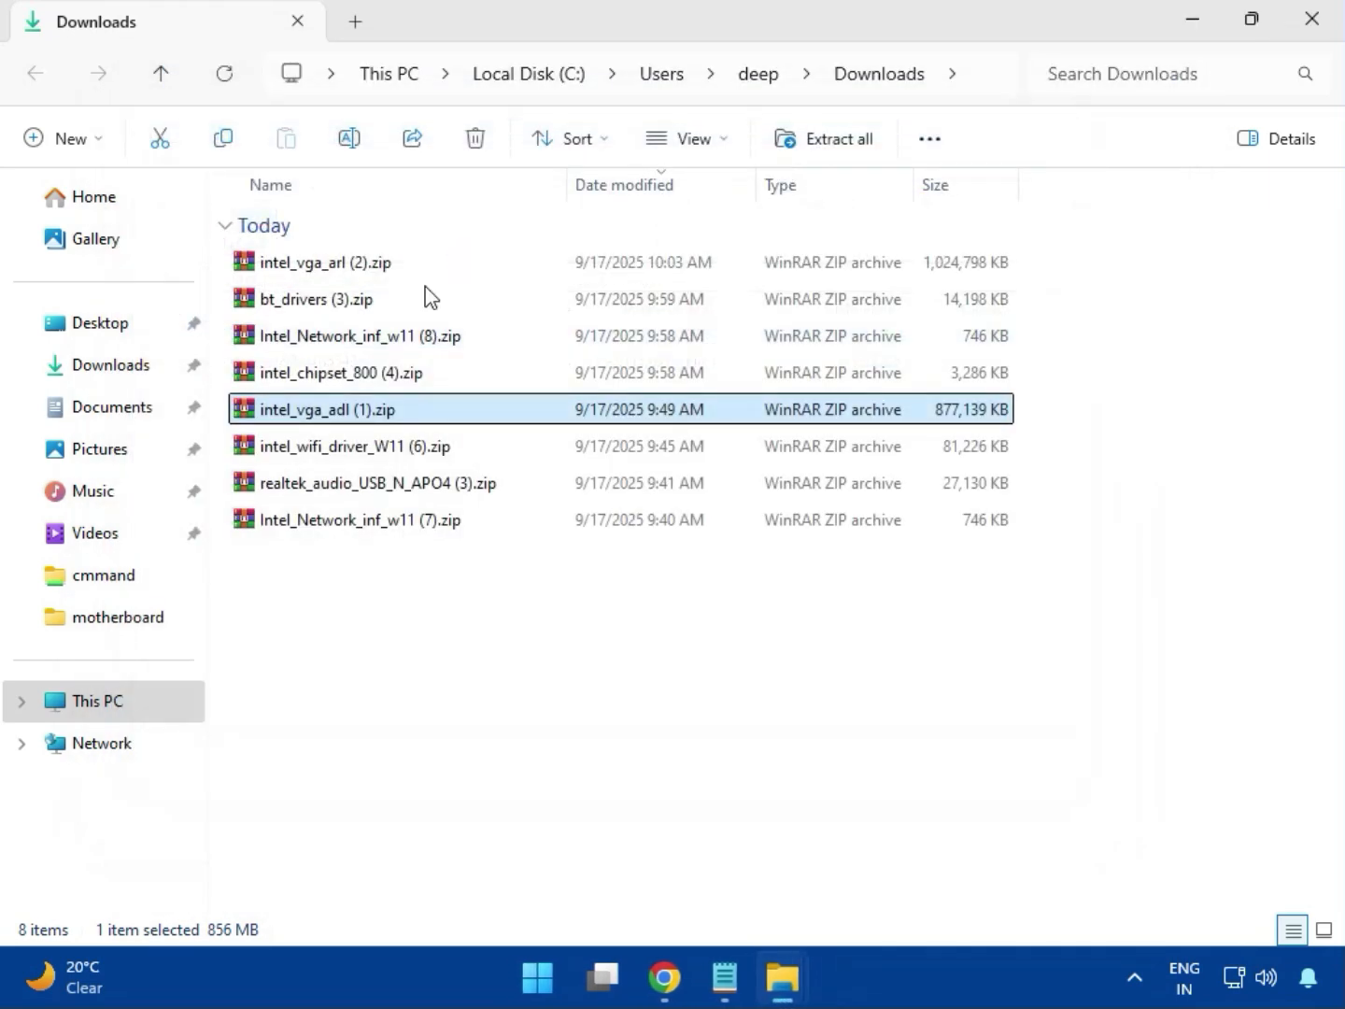
- Open the intel_wifi_driver_W11 (6).zip archive, dismiss the WinRAR license reminder and enter the UWD folder inside Intel WIFI Driver_23.40.0.4
{"action": "left_click", "coordinate": [345, 450]}
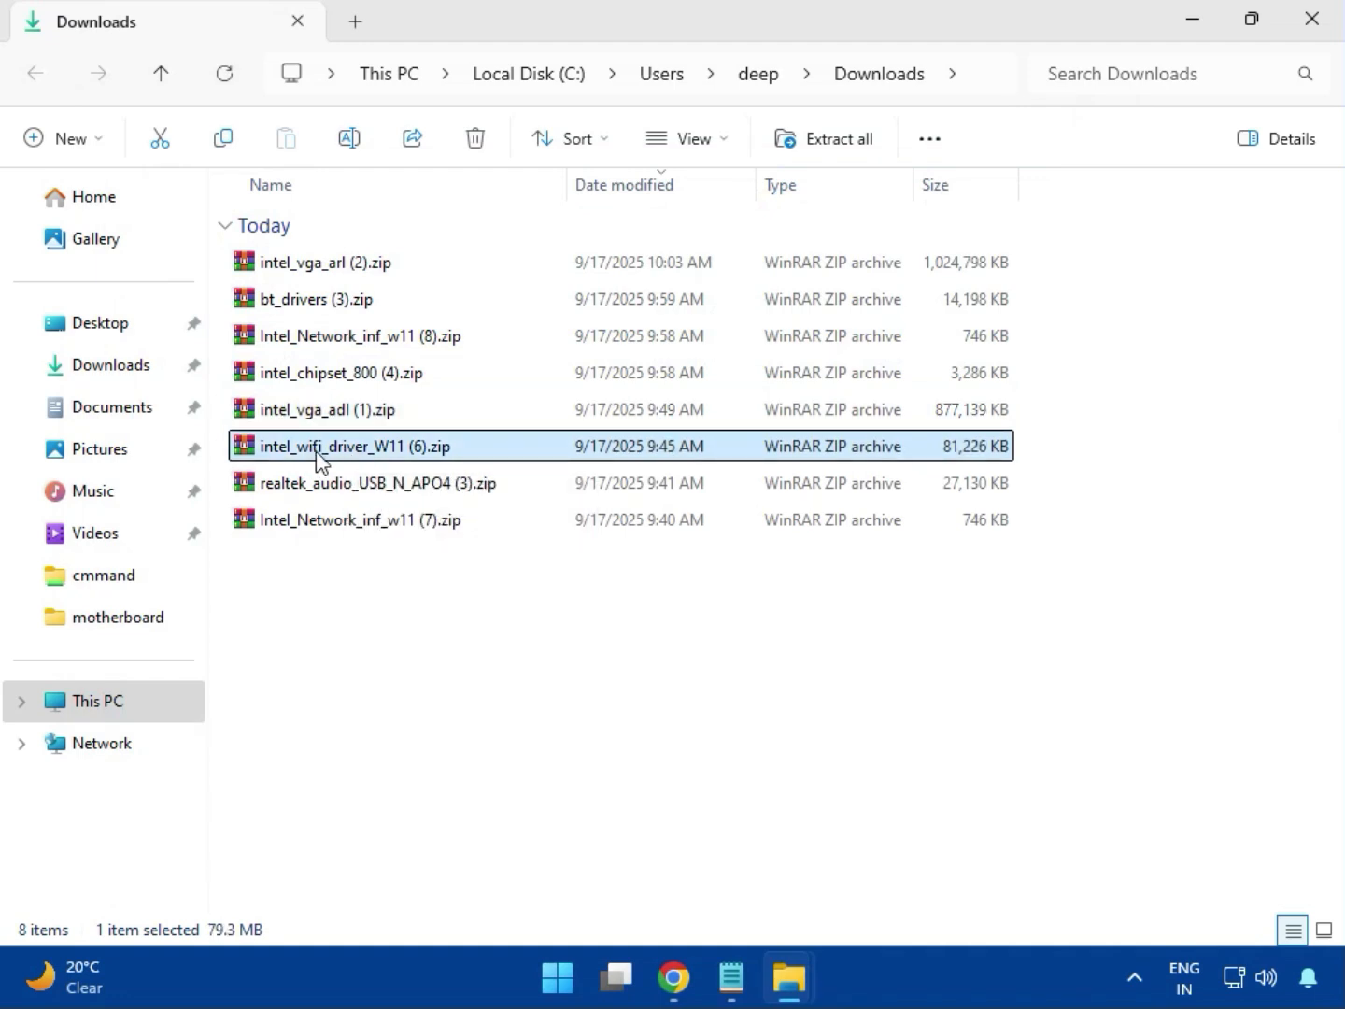
{"action": "double_click", "coordinate": [345, 453]}
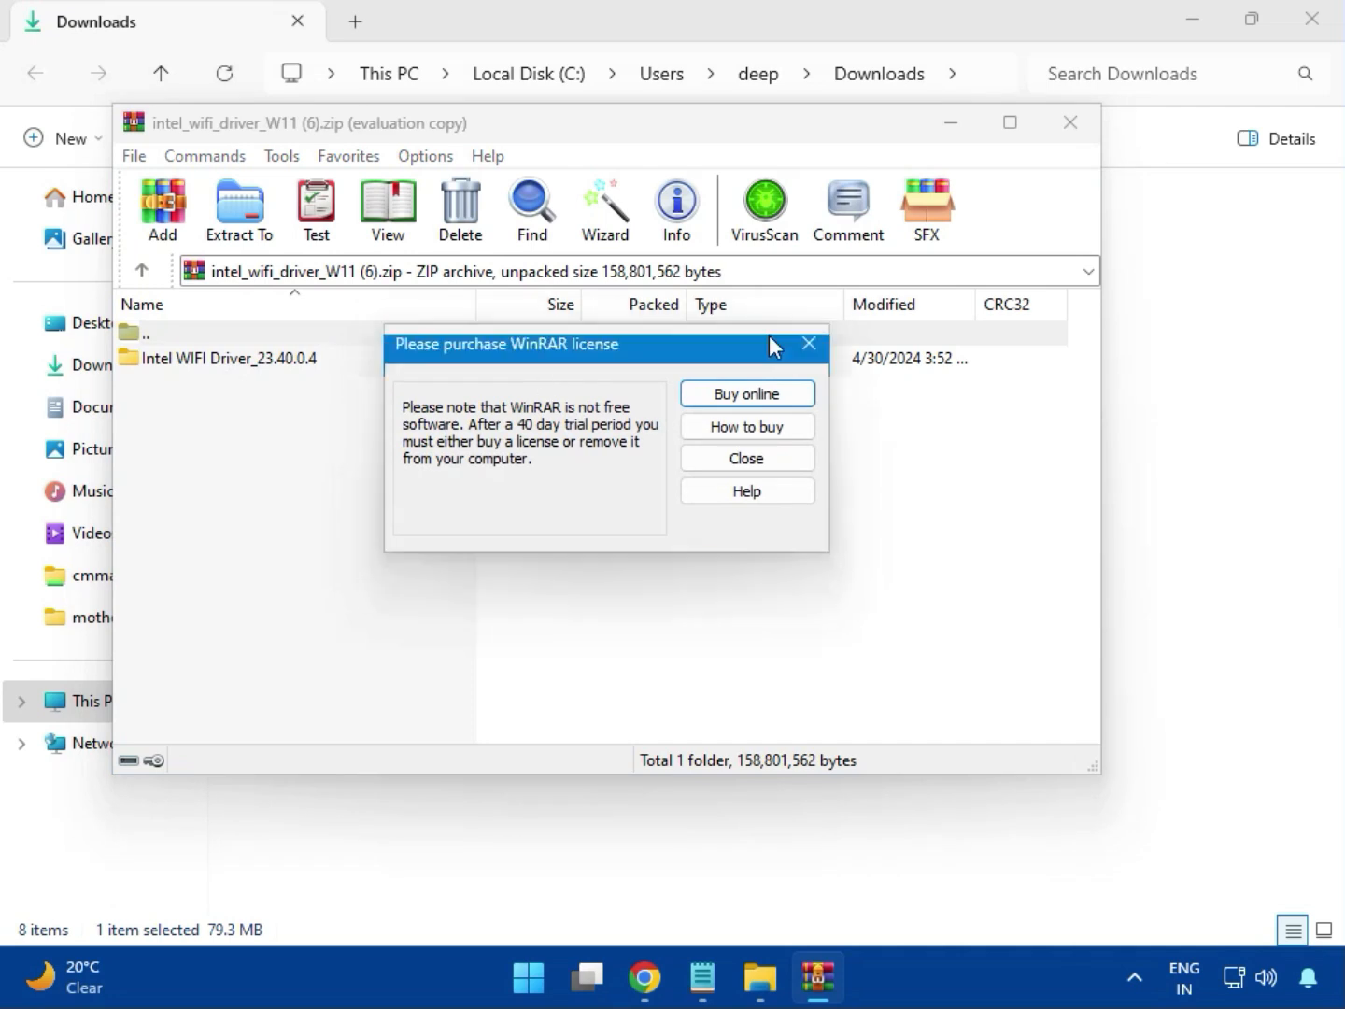
{"action": "left_click", "coordinate": [806, 345]}
{"action": "double_click", "coordinate": [216, 356]}
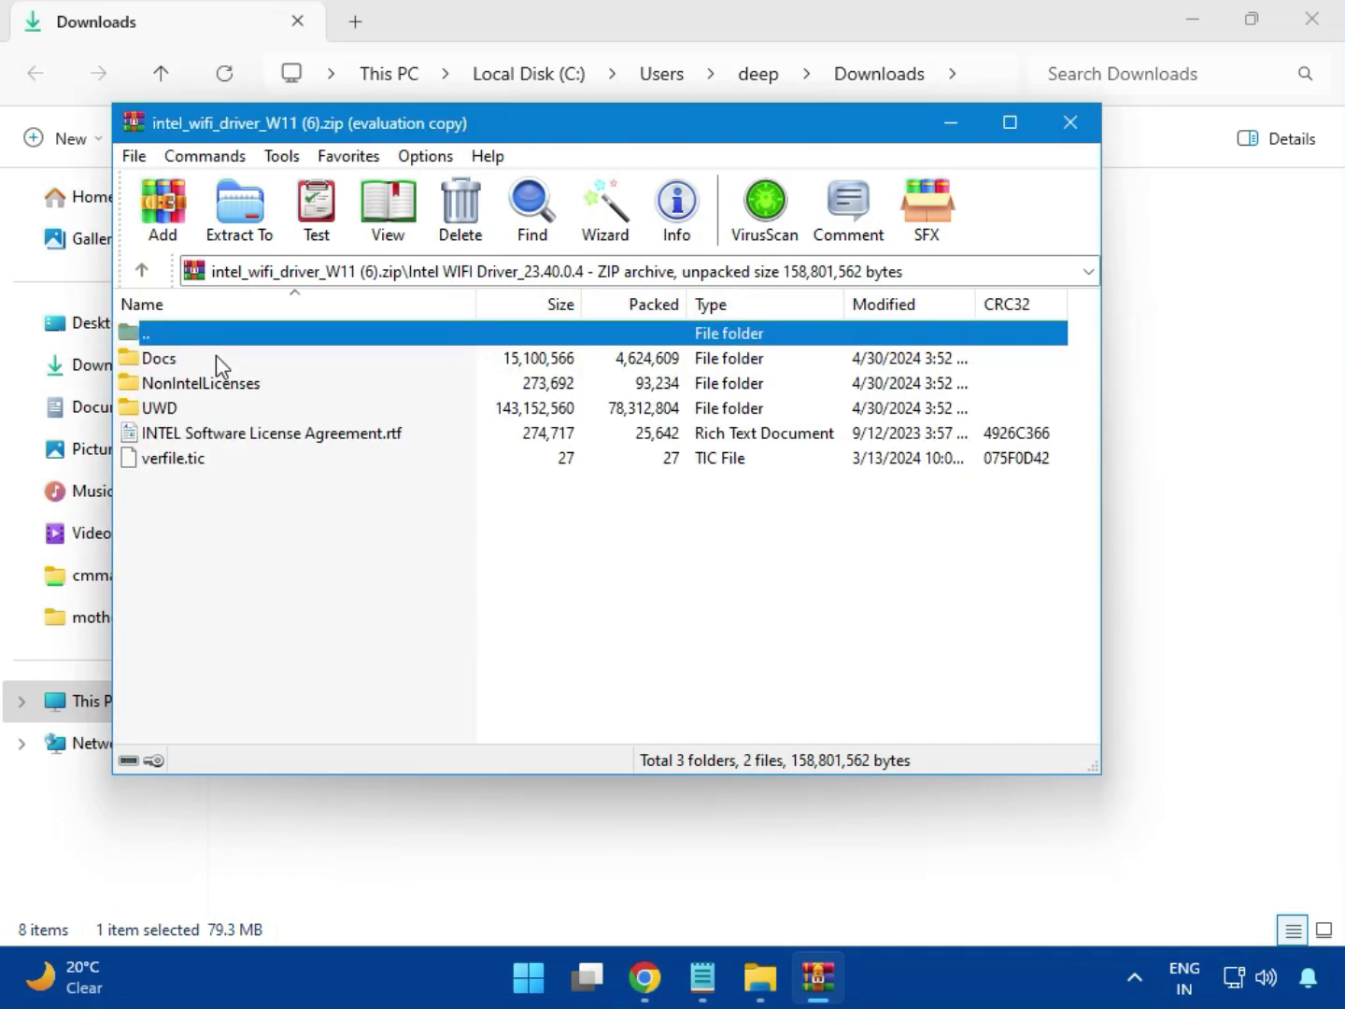
{"action": "left_click", "coordinate": [181, 411]}
{"action": "double_click", "coordinate": [182, 410]}
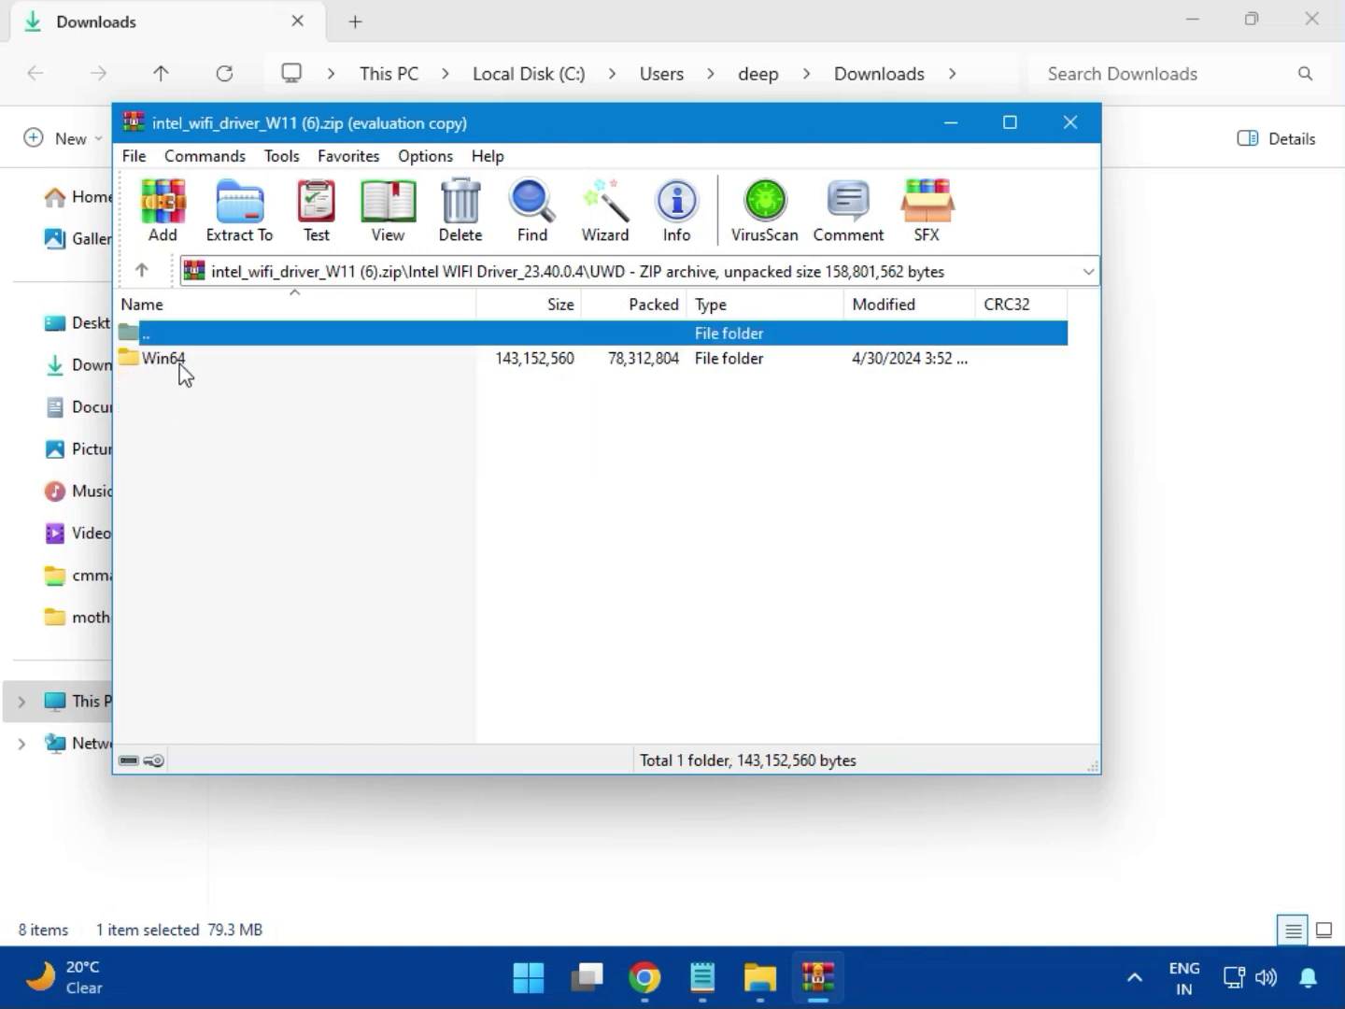
- Look through the Drivers folder inside Win64 and enter the neighbouring Installer folder
{"action": "double_click", "coordinate": [182, 361]}
{"action": "double_click", "coordinate": [182, 365]}
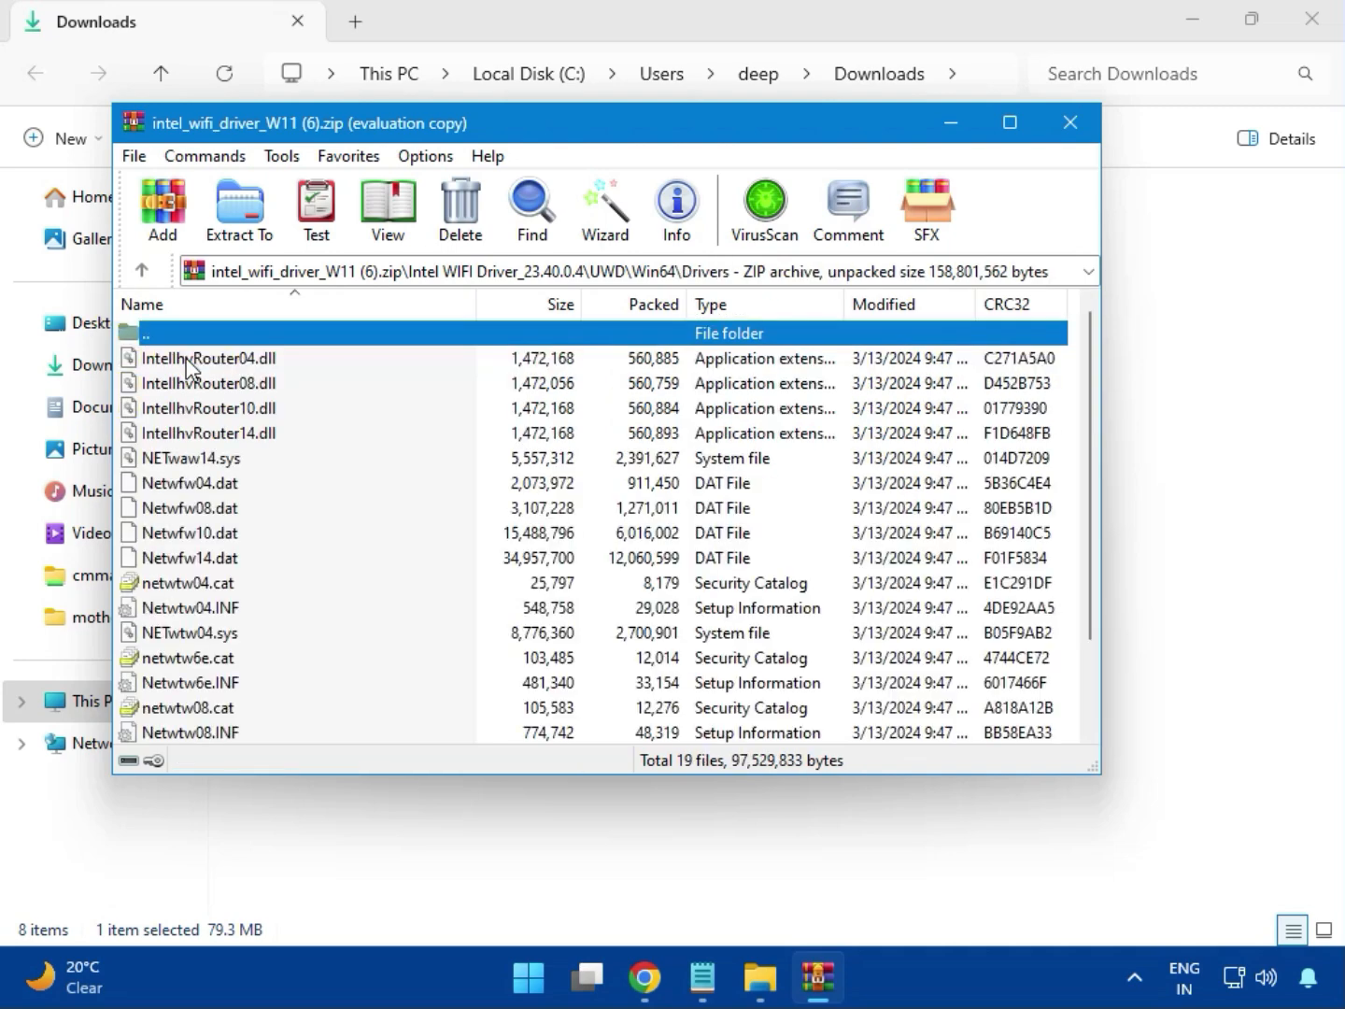
{"action": "scroll", "coordinate": [248, 554], "scroll_direction": "down", "scroll_amount": 1}
{"action": "scroll", "coordinate": [249, 555], "scroll_direction": "down", "scroll_amount": 1}
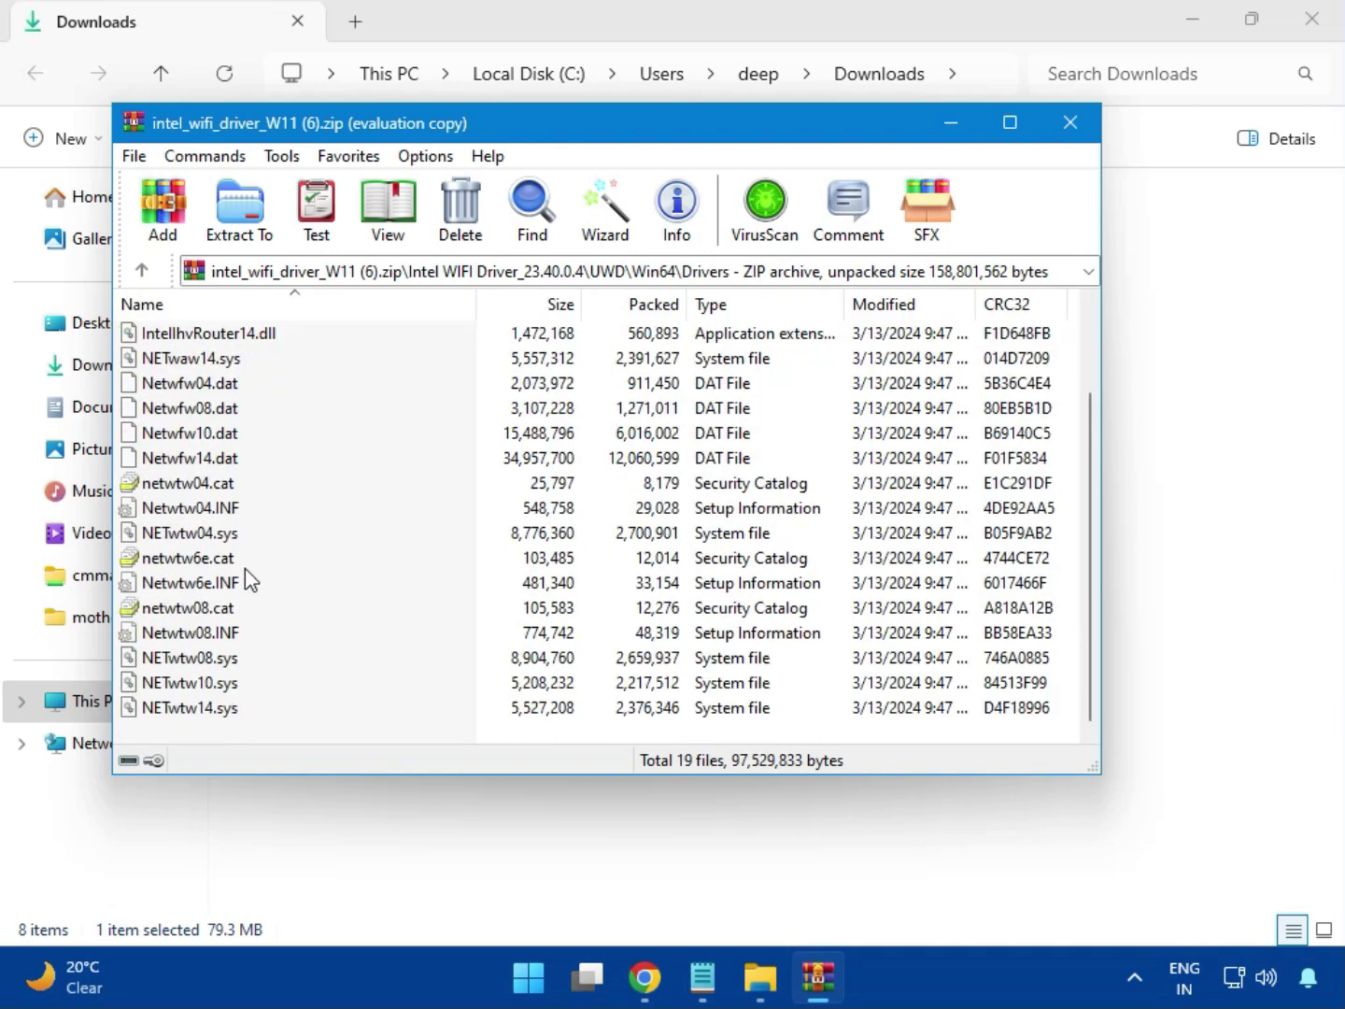
{"action": "scroll", "coordinate": [240, 612], "scroll_direction": "up", "scroll_amount": 2}
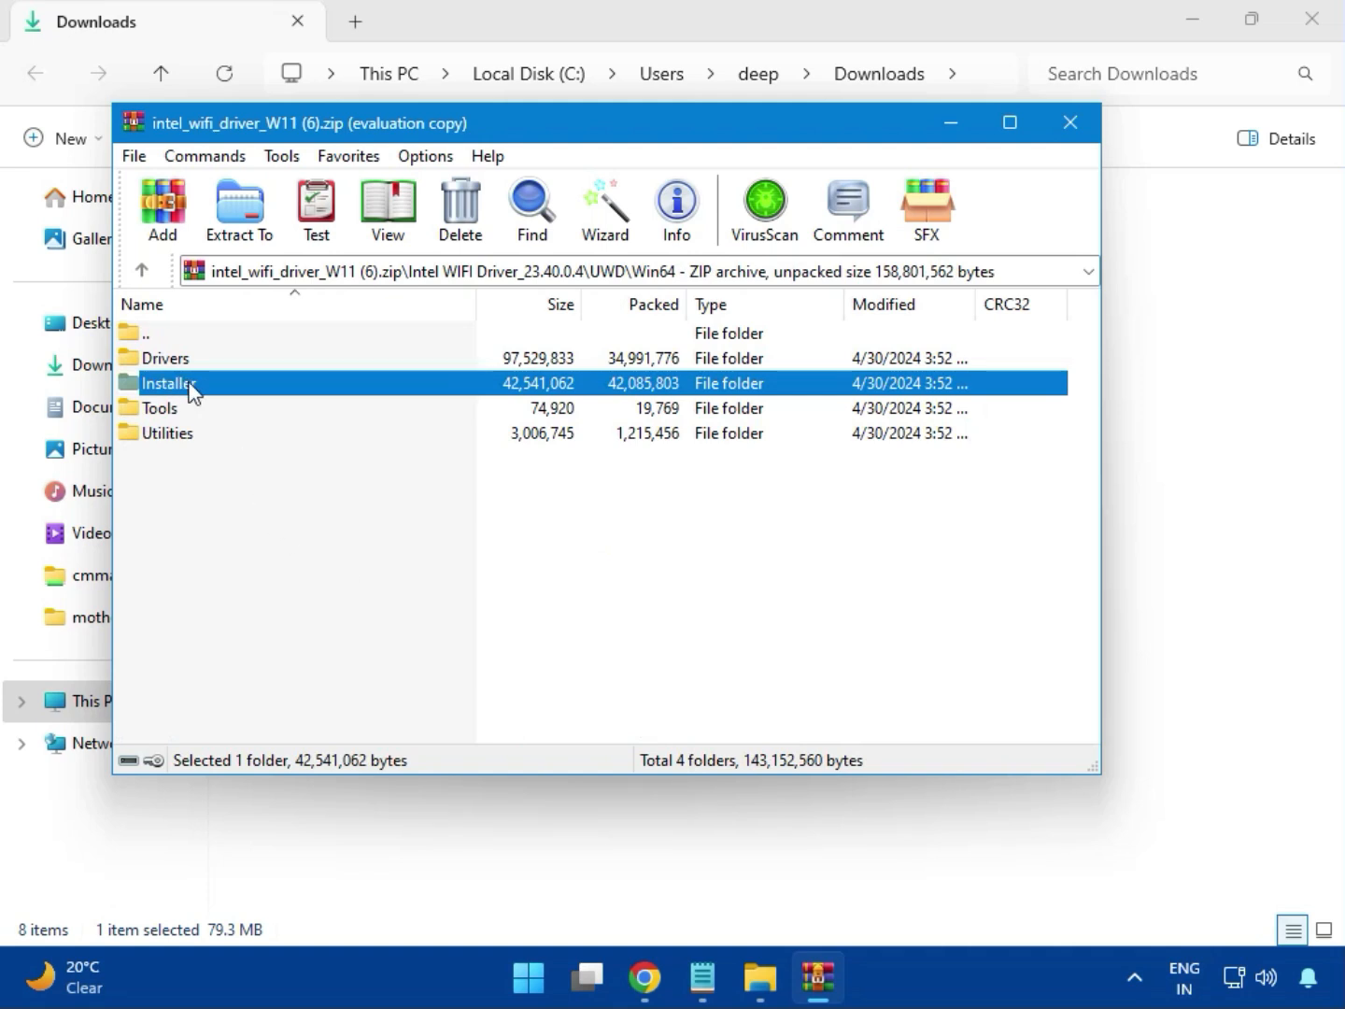
{"action": "double_click", "coordinate": [191, 388]}
{"action": "left_click", "coordinate": [189, 387]}
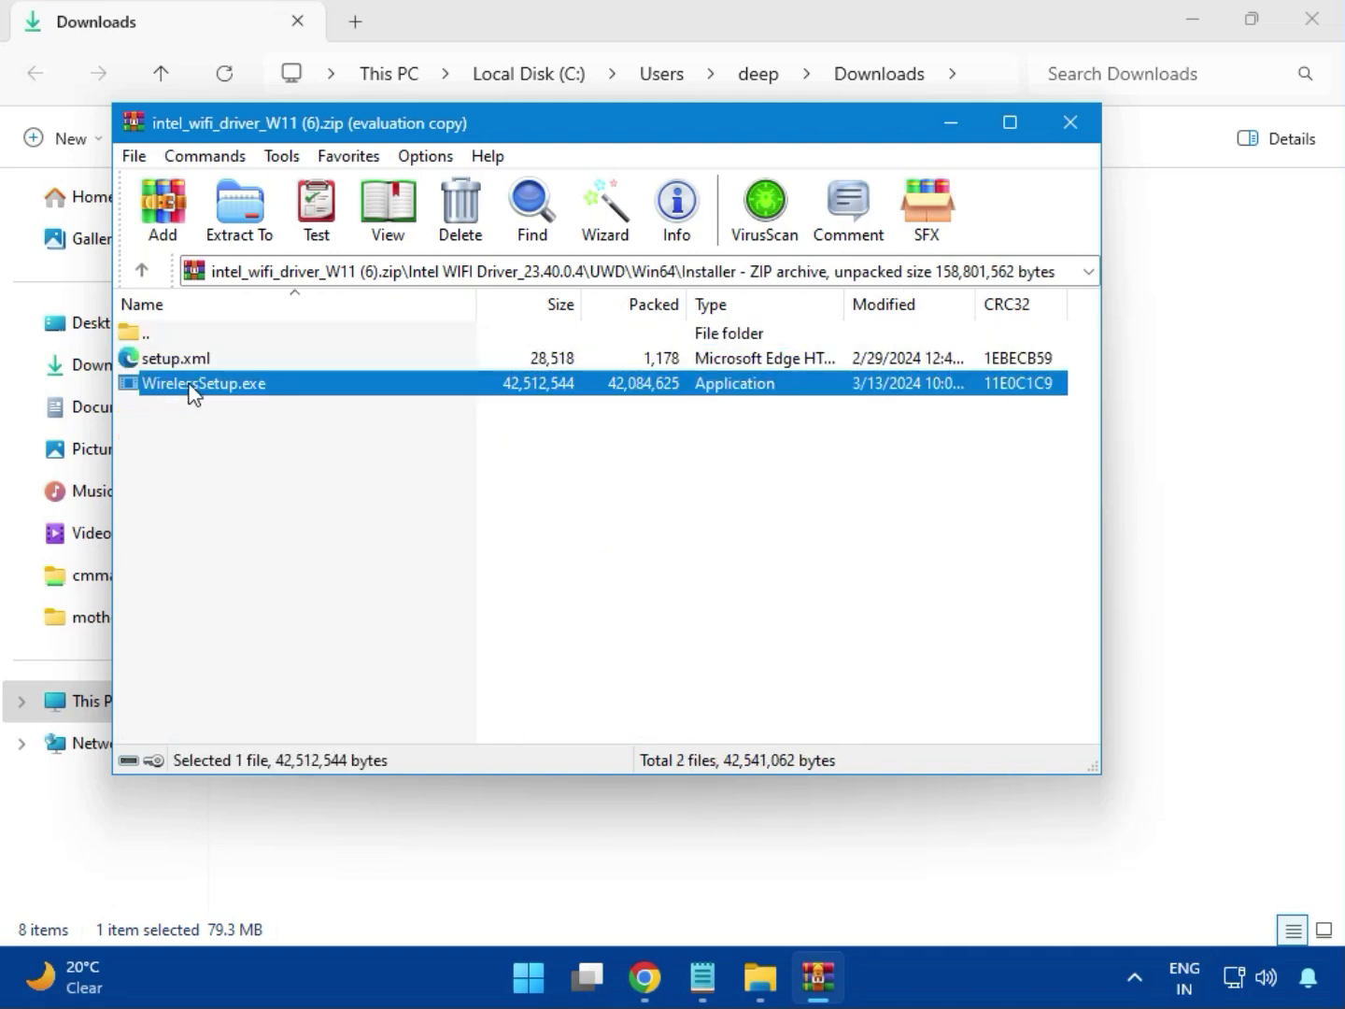
- Install Intel PROSet/Wireless Wi-Fi Software from WirelessSetup.exe, agreeing to the license terms, and close the finished installer and the Wi-Fi archive
{"action": "double_click", "coordinate": [209, 385]}
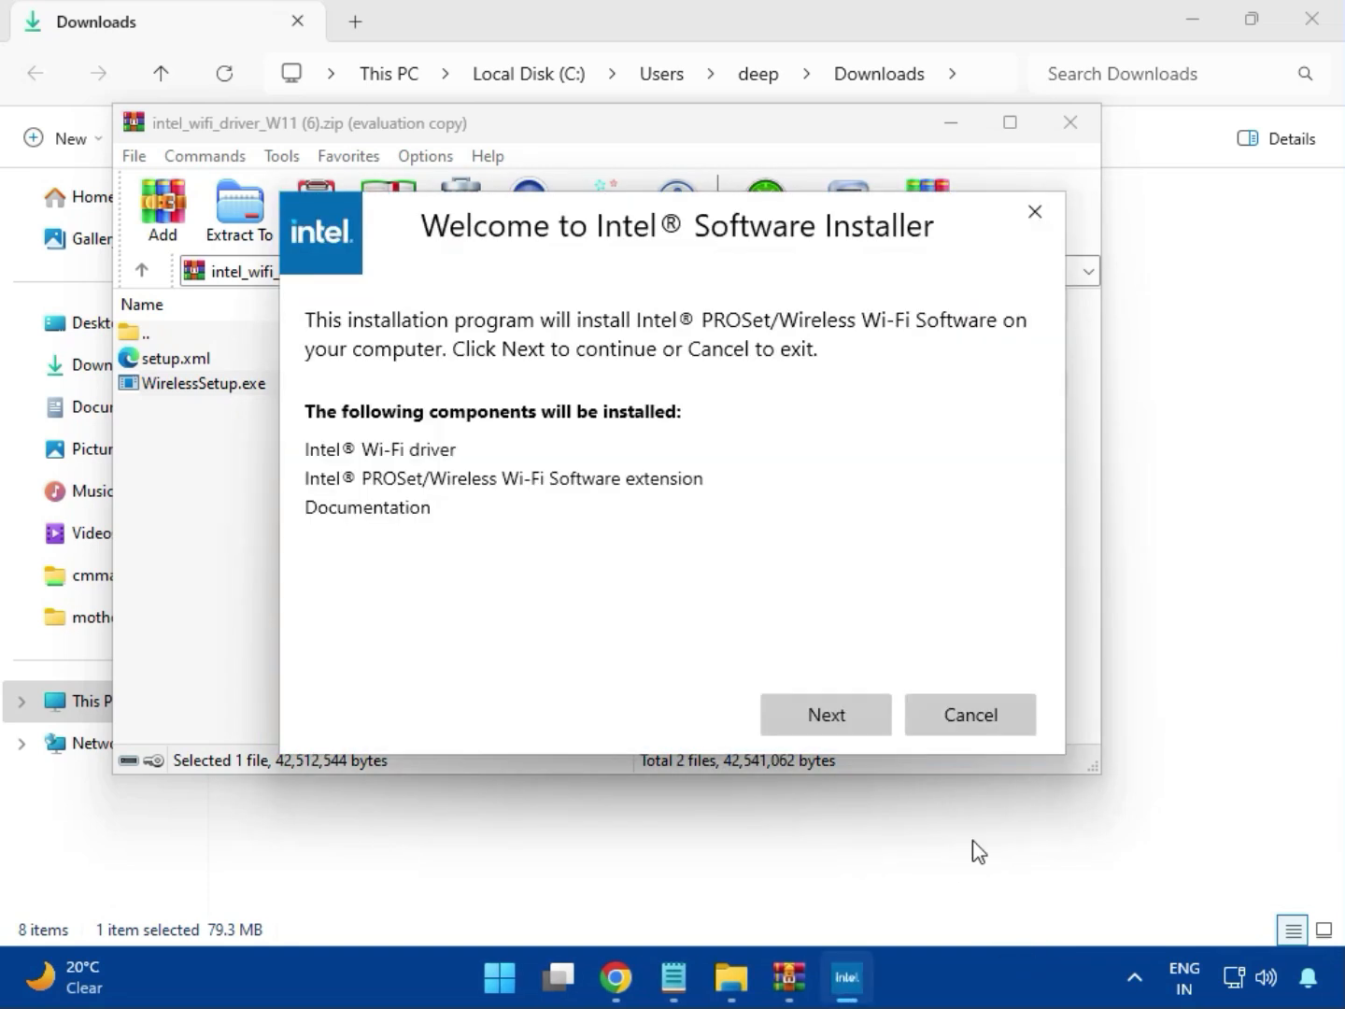
{"action": "left_click", "coordinate": [822, 703]}
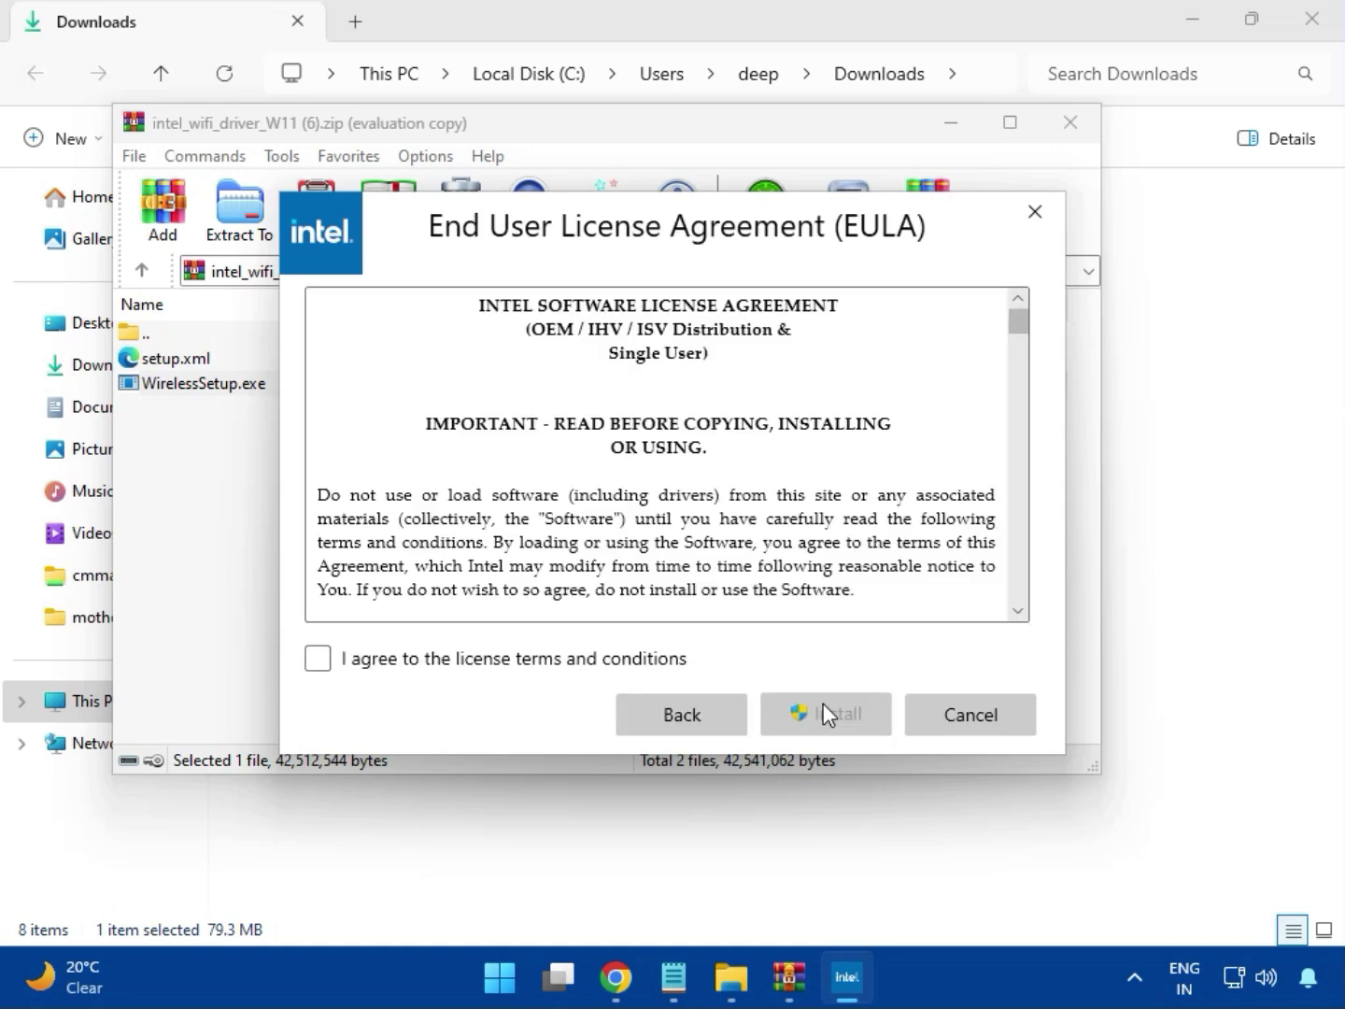
{"action": "left_click", "coordinate": [582, 660]}
{"action": "left_click", "coordinate": [839, 721]}
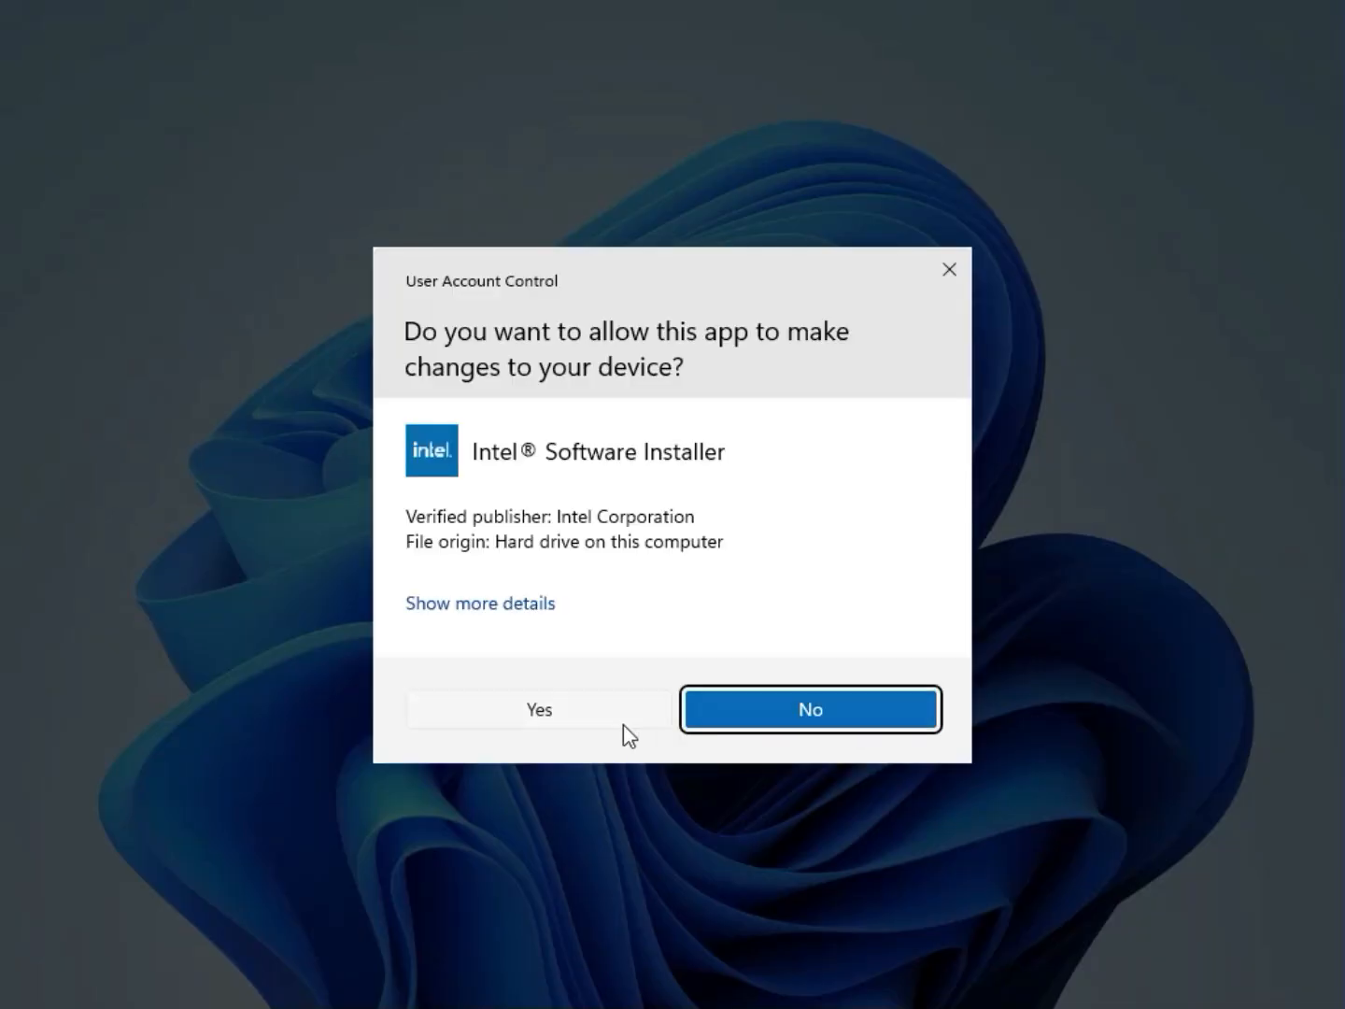
{"action": "left_click", "coordinate": [611, 724]}
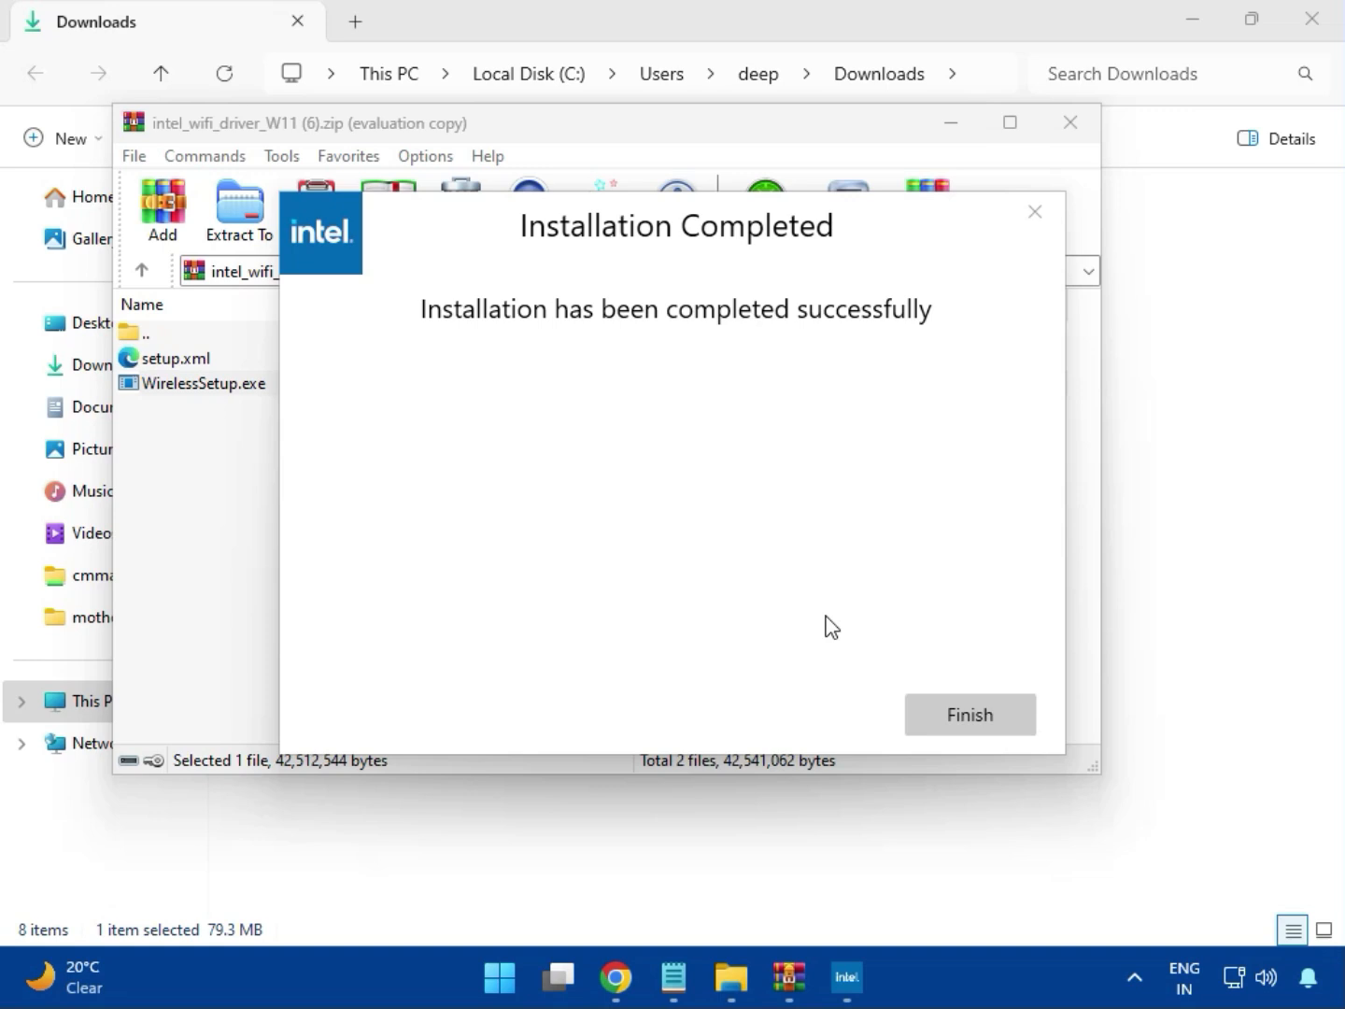
{"action": "left_click", "coordinate": [962, 712]}
{"action": "left_click", "coordinate": [1071, 131]}
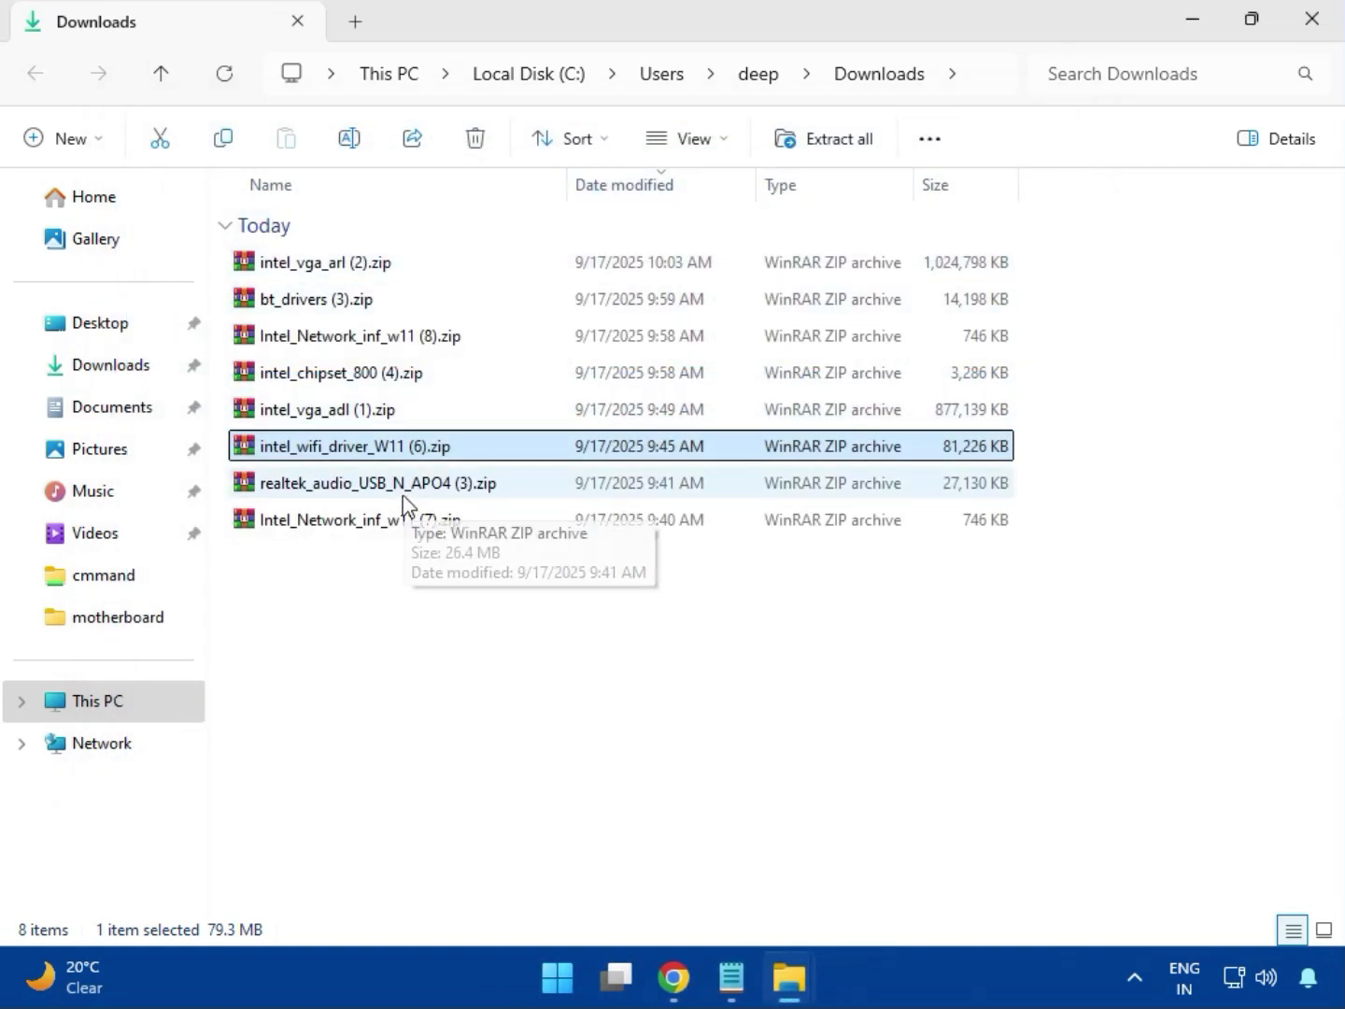
- Open the realtek_audio_USB_N_APO4 (3).zip archive, dismiss the WinRAR license reminder and enter the Realtek USB Universal Driver folder
{"action": "double_click", "coordinate": [417, 485]}
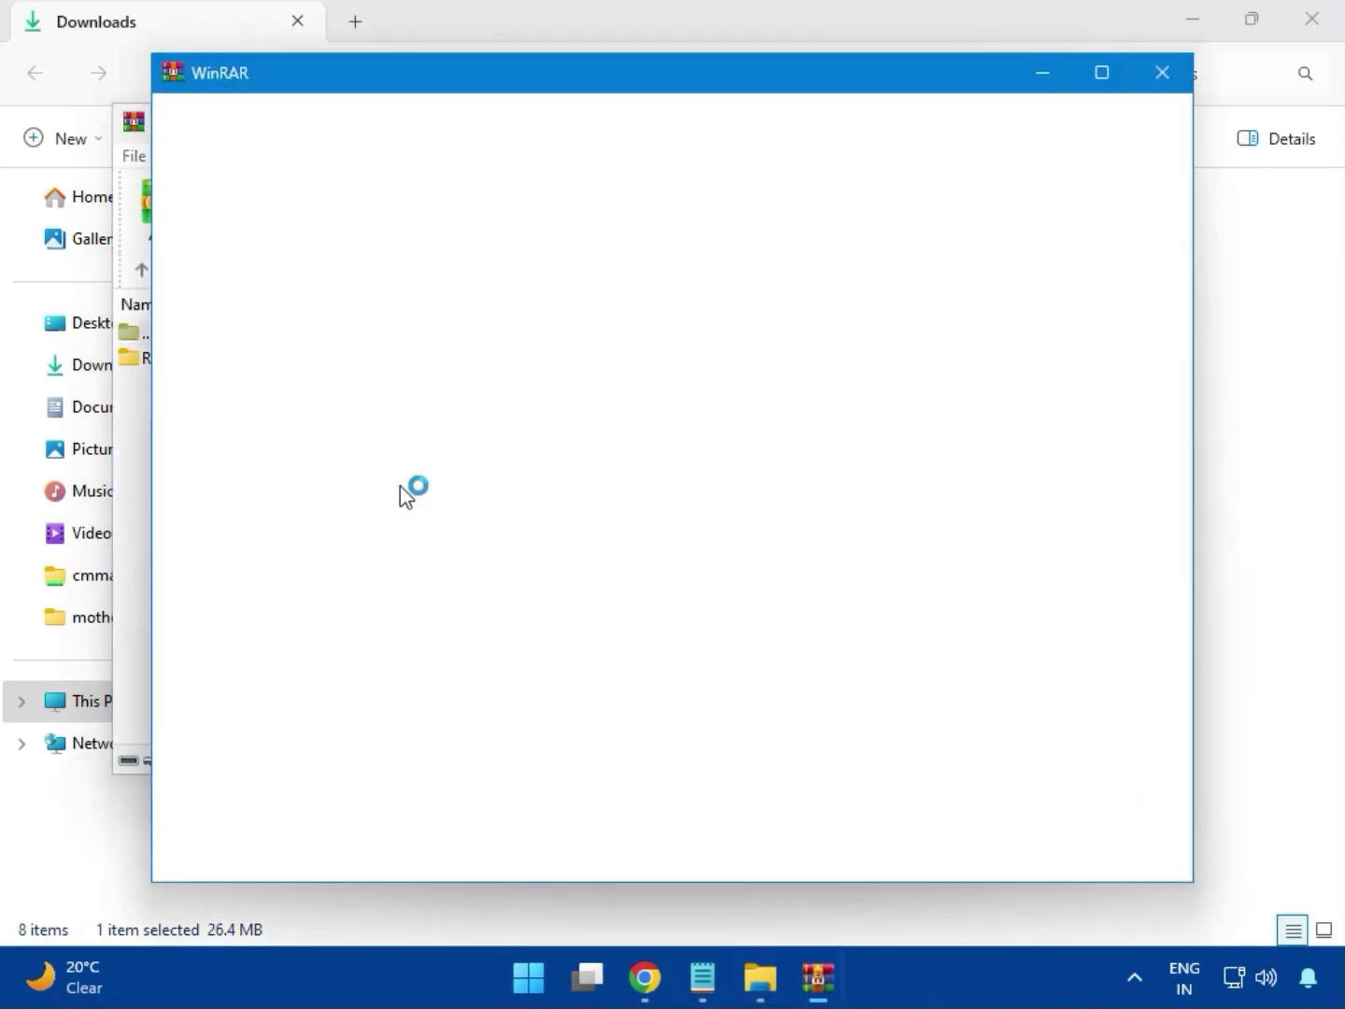
{"action": "left_click", "coordinate": [1157, 74]}
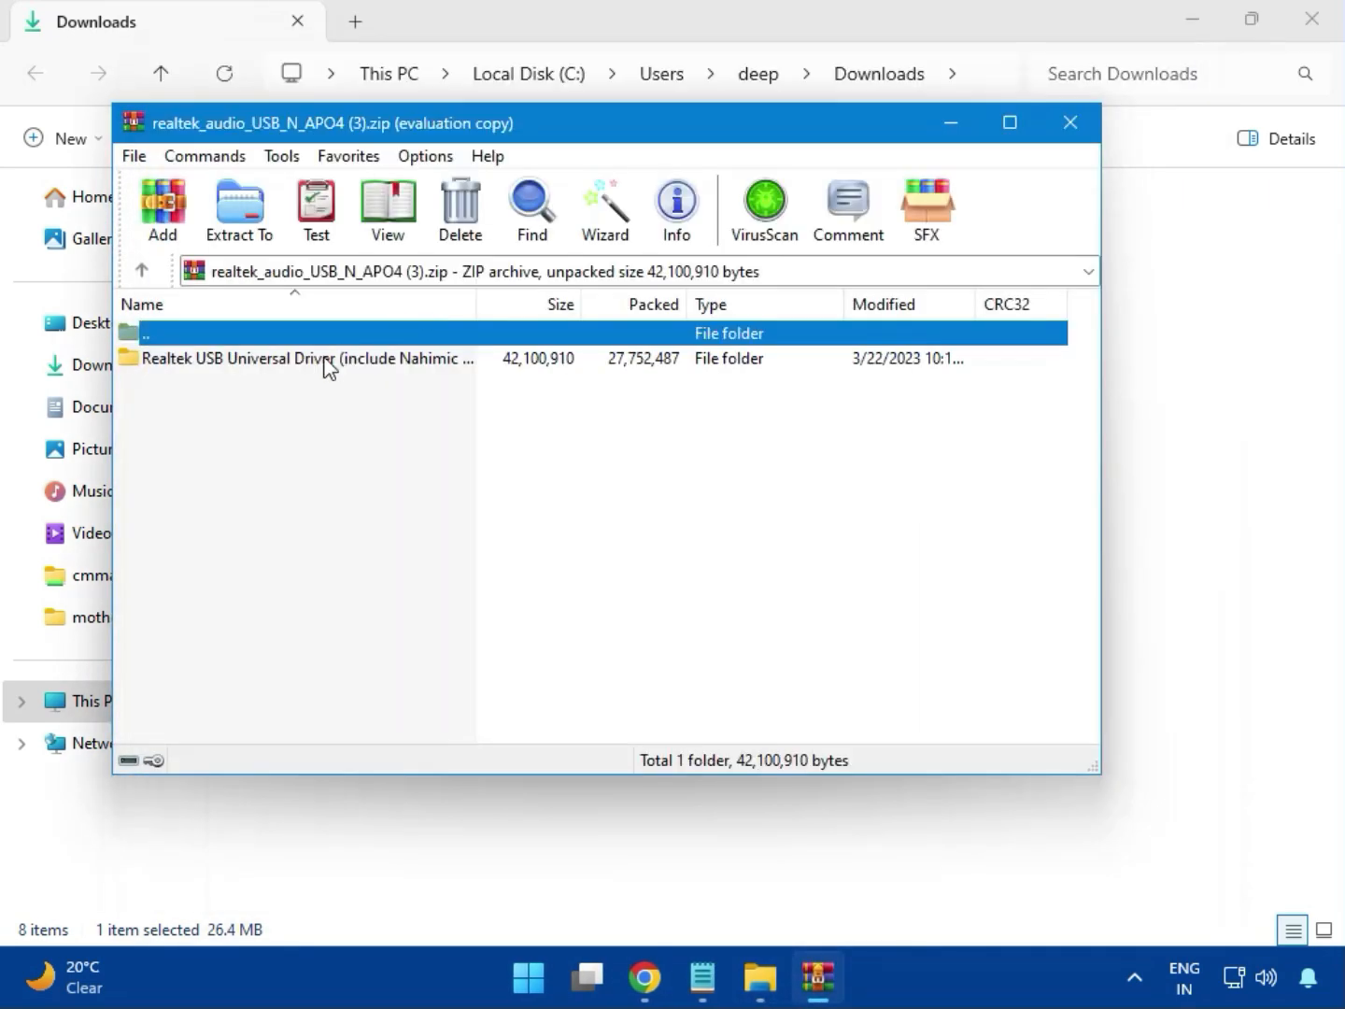
{"action": "double_click", "coordinate": [301, 360]}
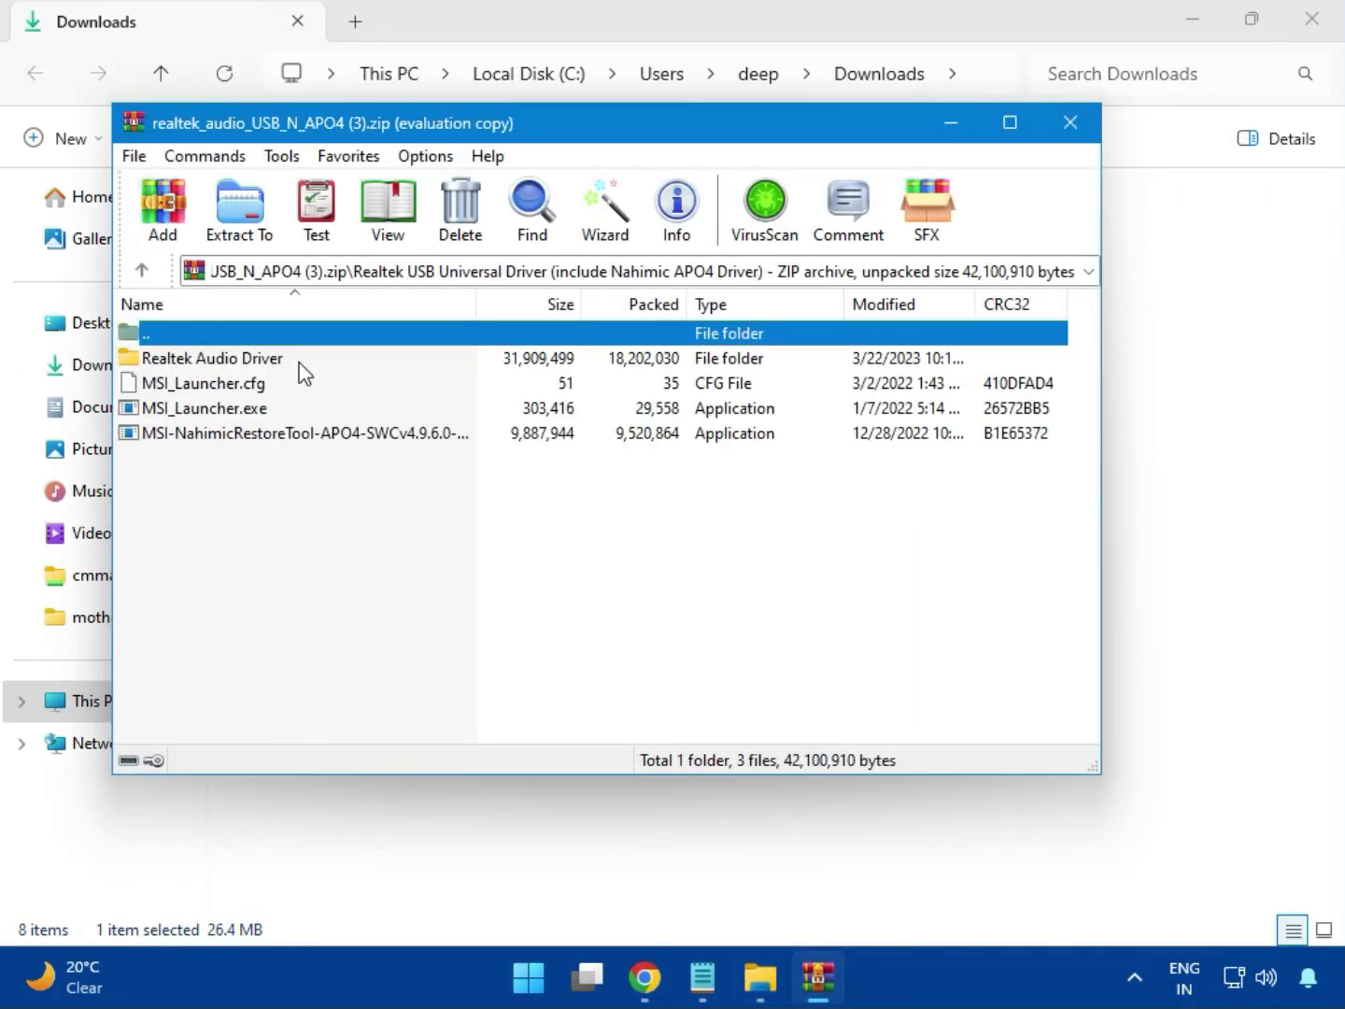
- Run MSI_Launcher.exe with permission to change the device, and close the Realtek audio archive
{"action": "double_click", "coordinate": [238, 414]}
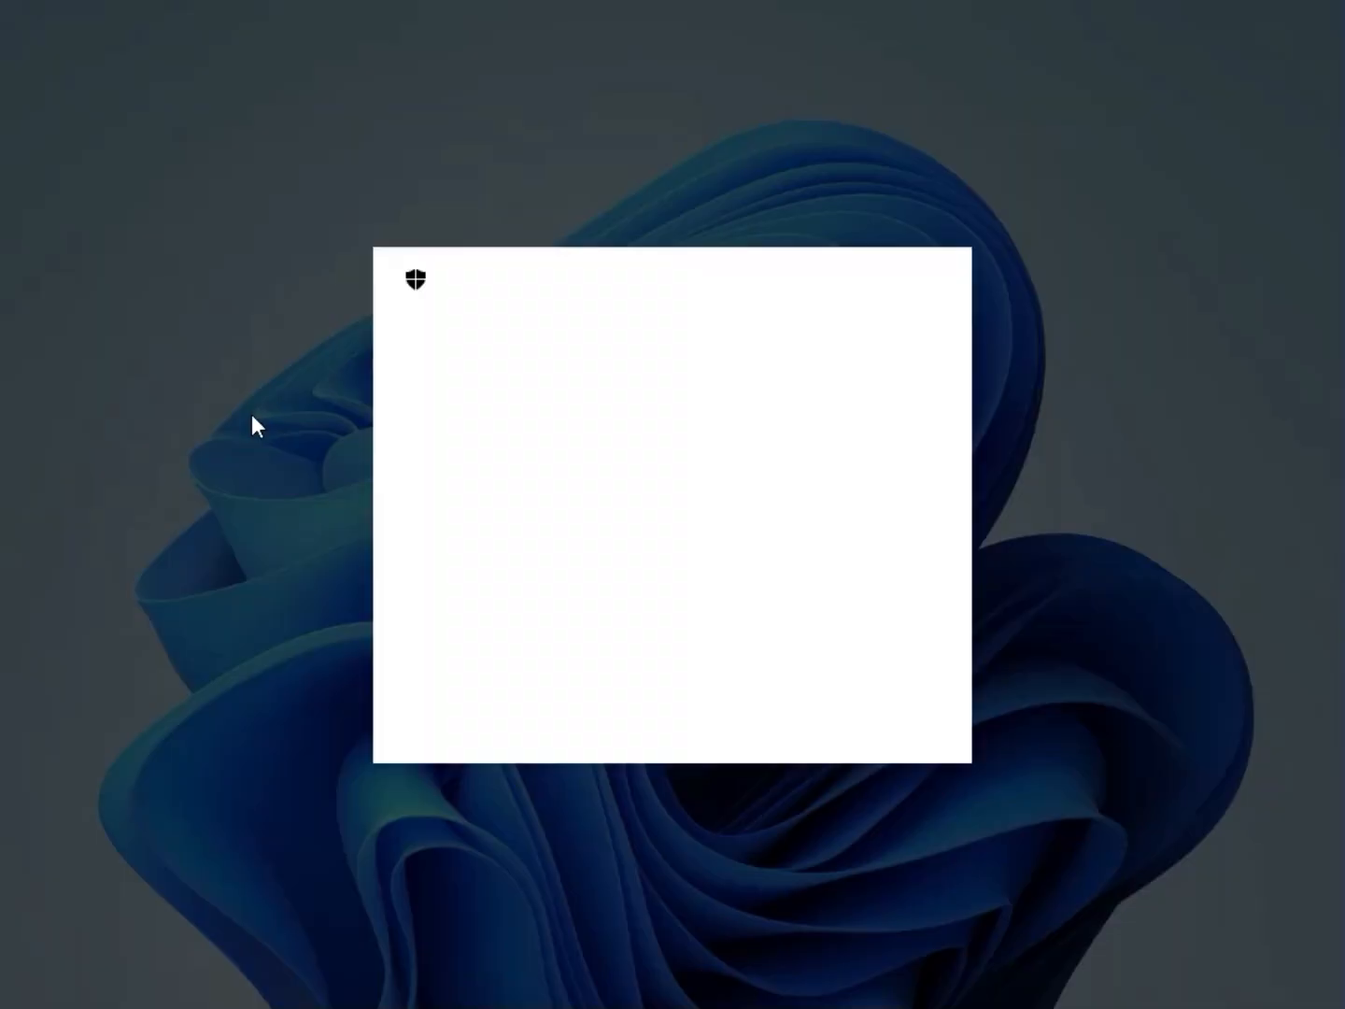
{"action": "left_click", "coordinate": [534, 711]}
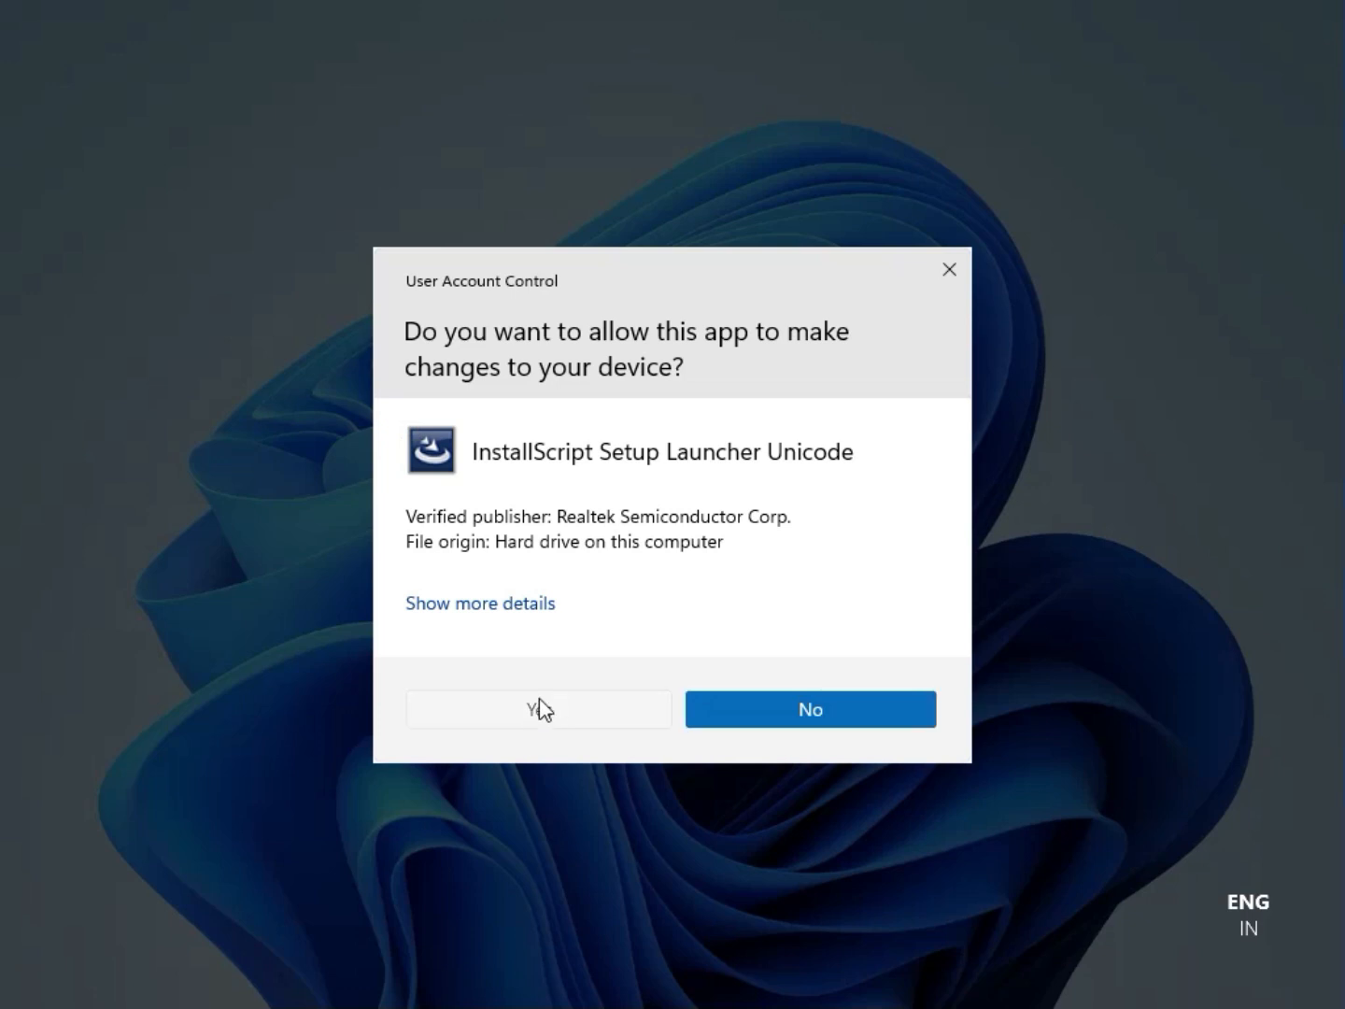
{"action": "left_click", "coordinate": [537, 699]}
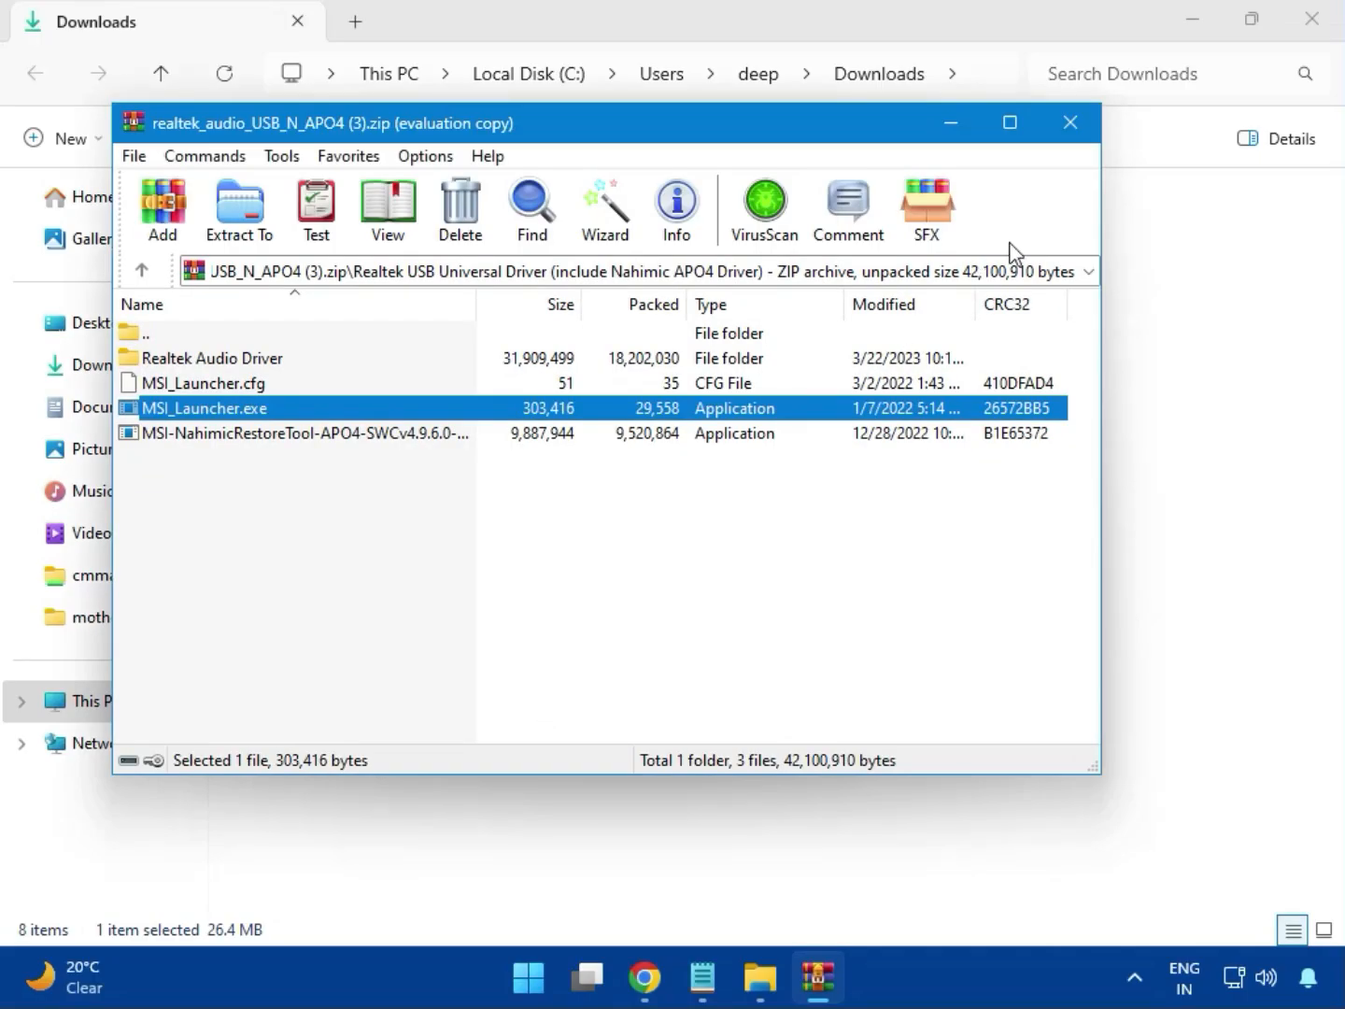
{"action": "left_click", "coordinate": [1070, 122]}
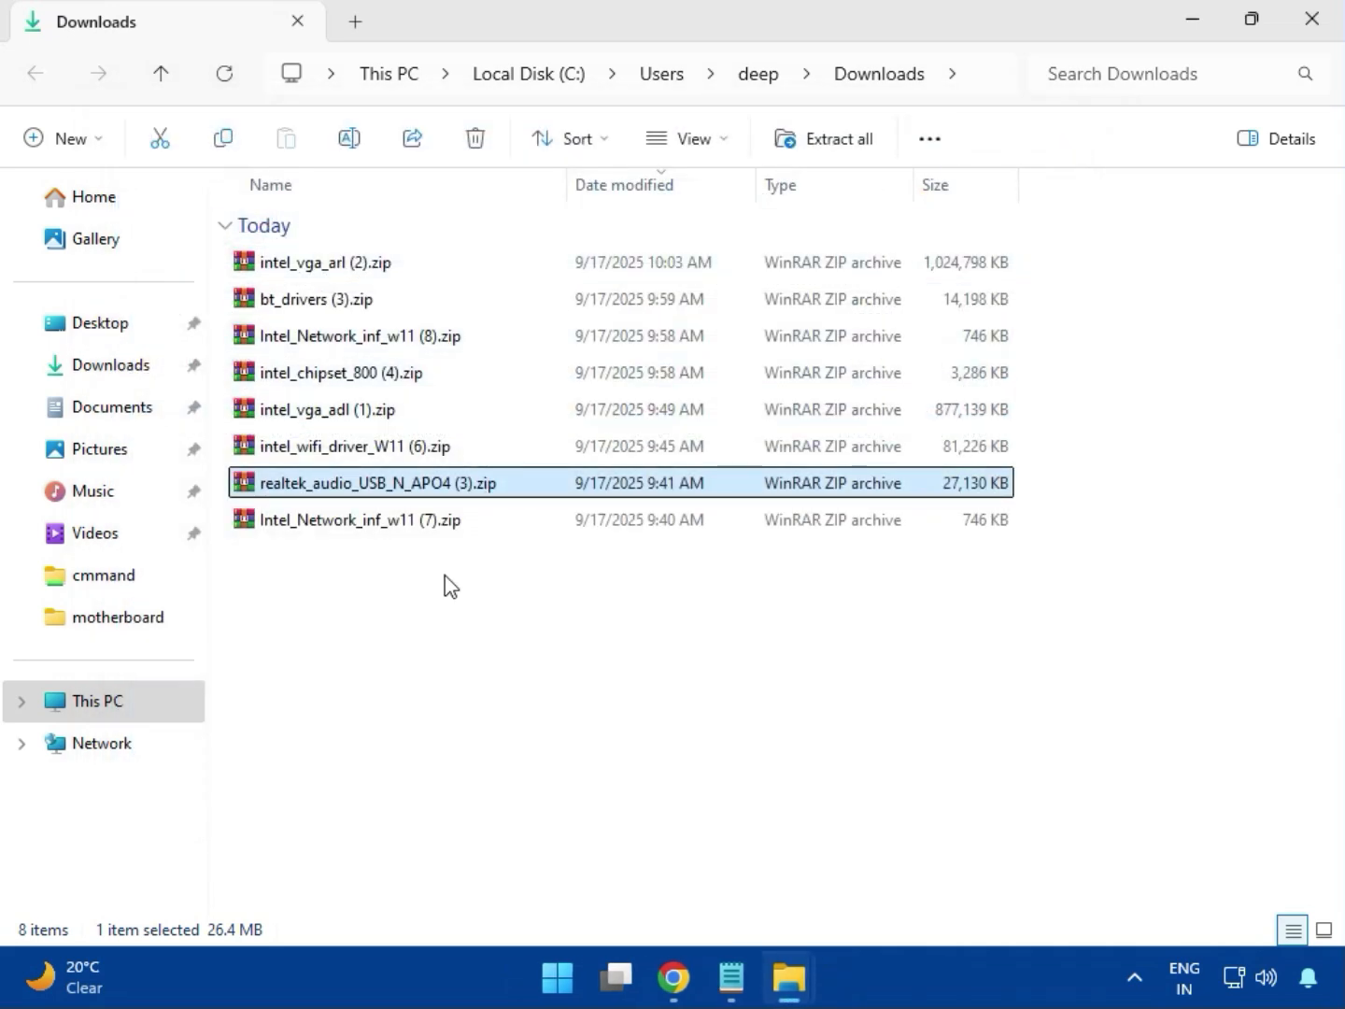
- Select the Intel_Network_inf_w11 (7).zip archive and close the Downloads folder window
{"action": "left_click", "coordinate": [363, 527]}
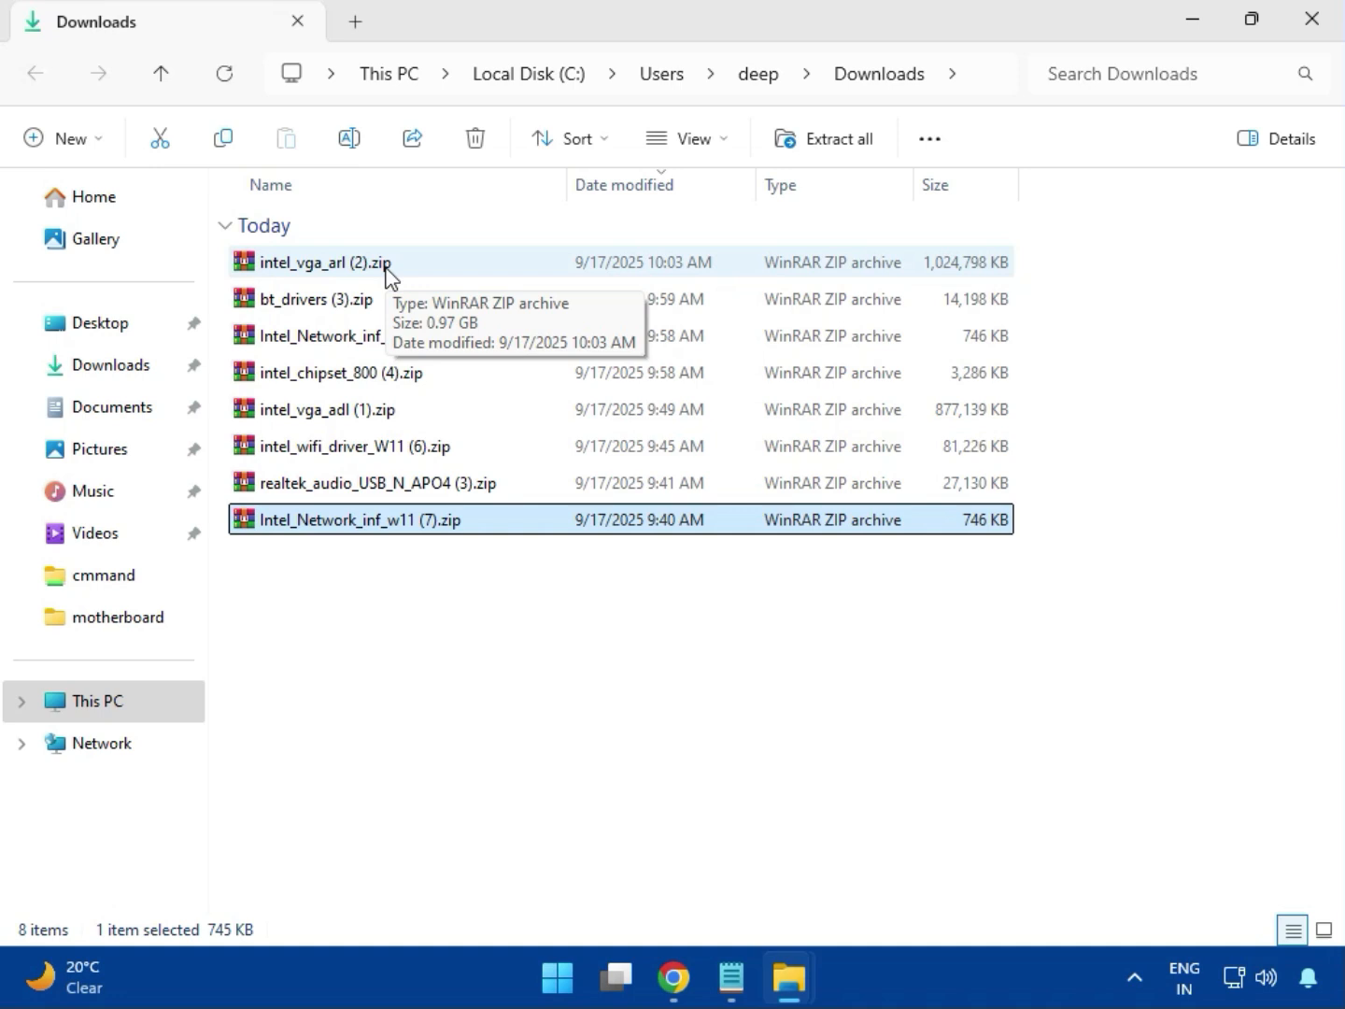
{"action": "left_click", "coordinate": [1313, 42]}
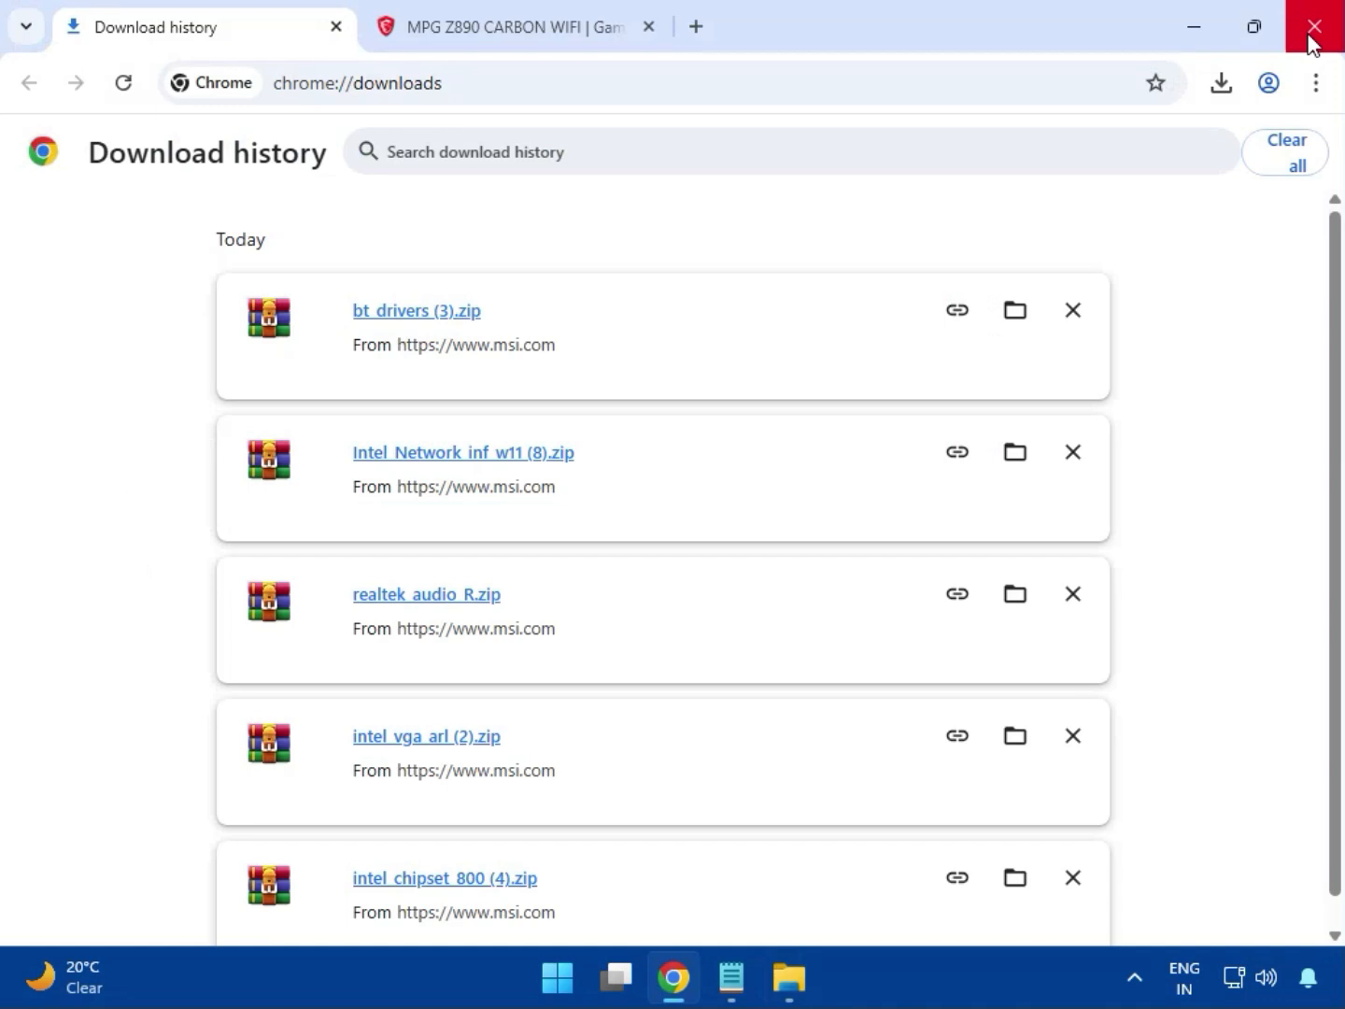